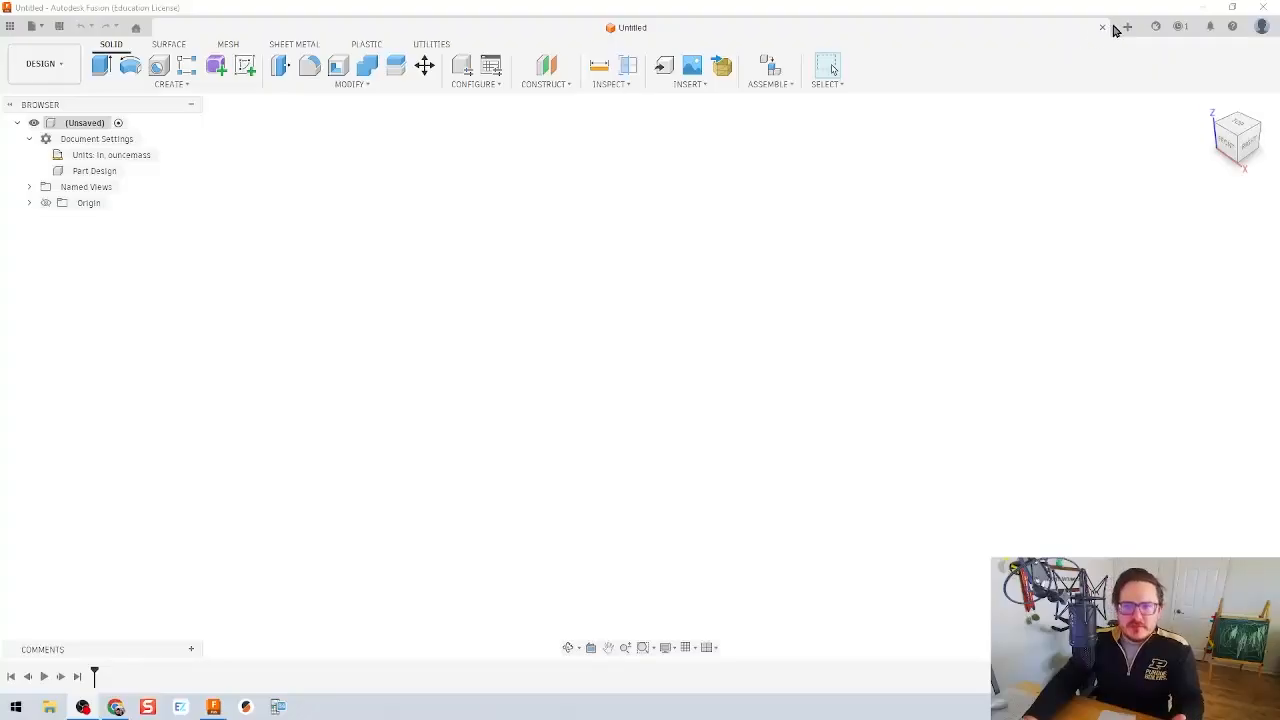
- Create a new Hybrid Design with inch units and close the empty untitled part design
{"action": "left_click", "coordinate": [1125, 28]}
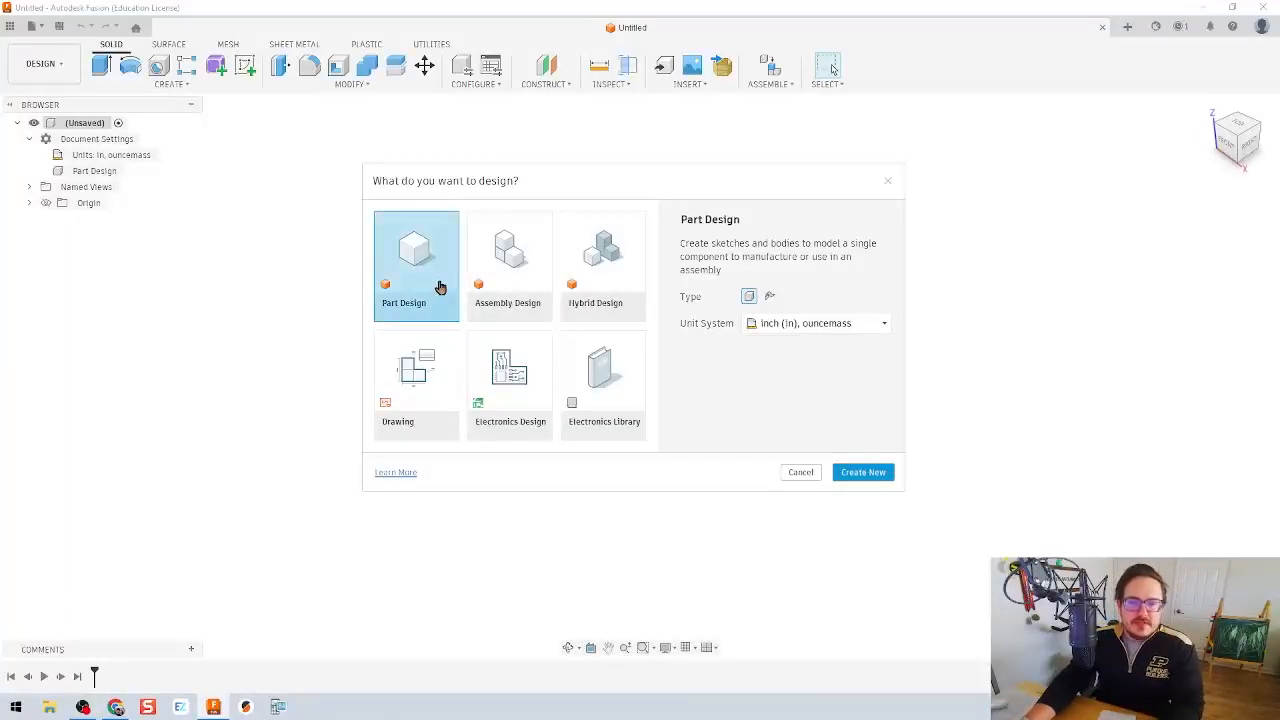
{"action": "left_click", "coordinate": [510, 258]}
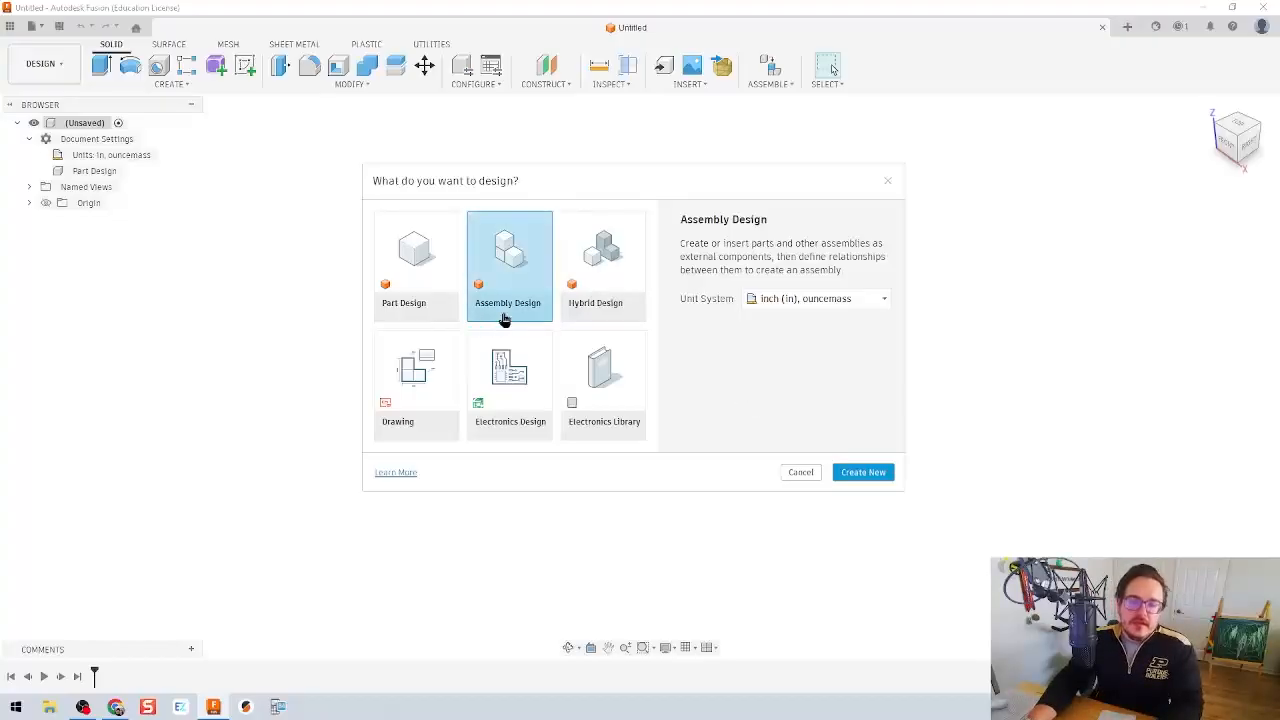
{"action": "left_click", "coordinate": [435, 258]}
{"action": "left_click", "coordinate": [508, 260]}
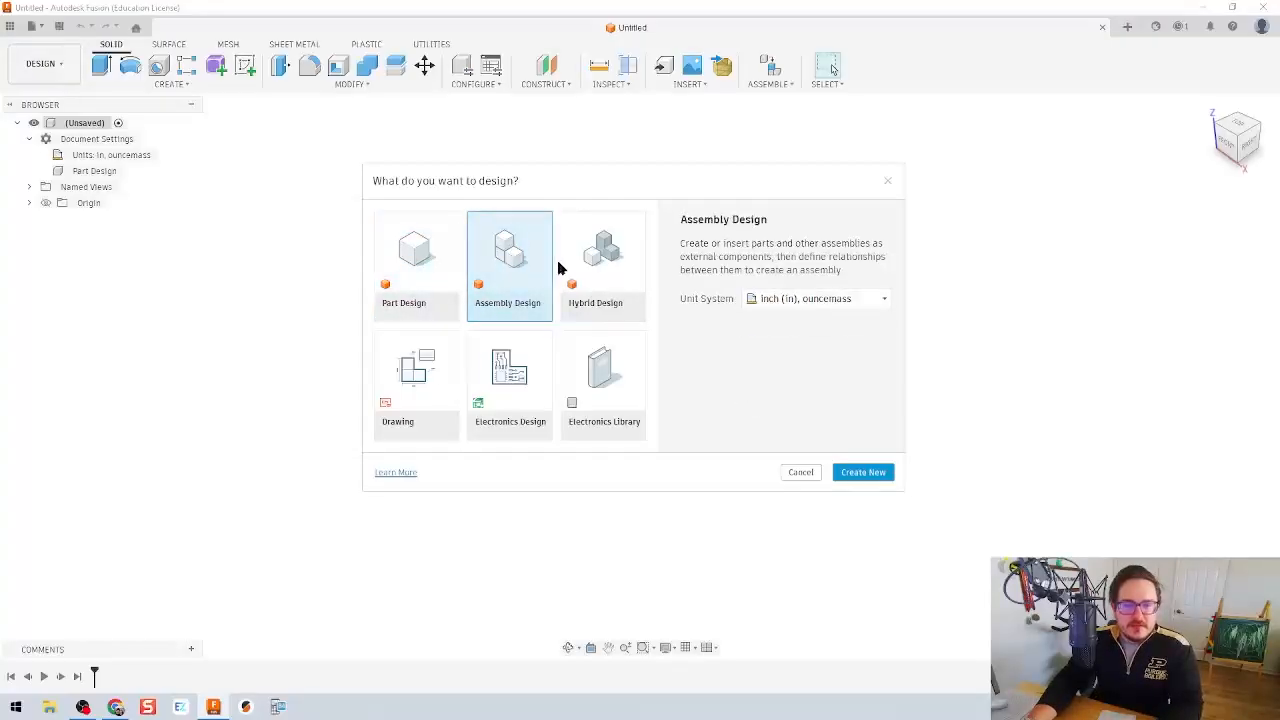
{"action": "left_click", "coordinate": [600, 268]}
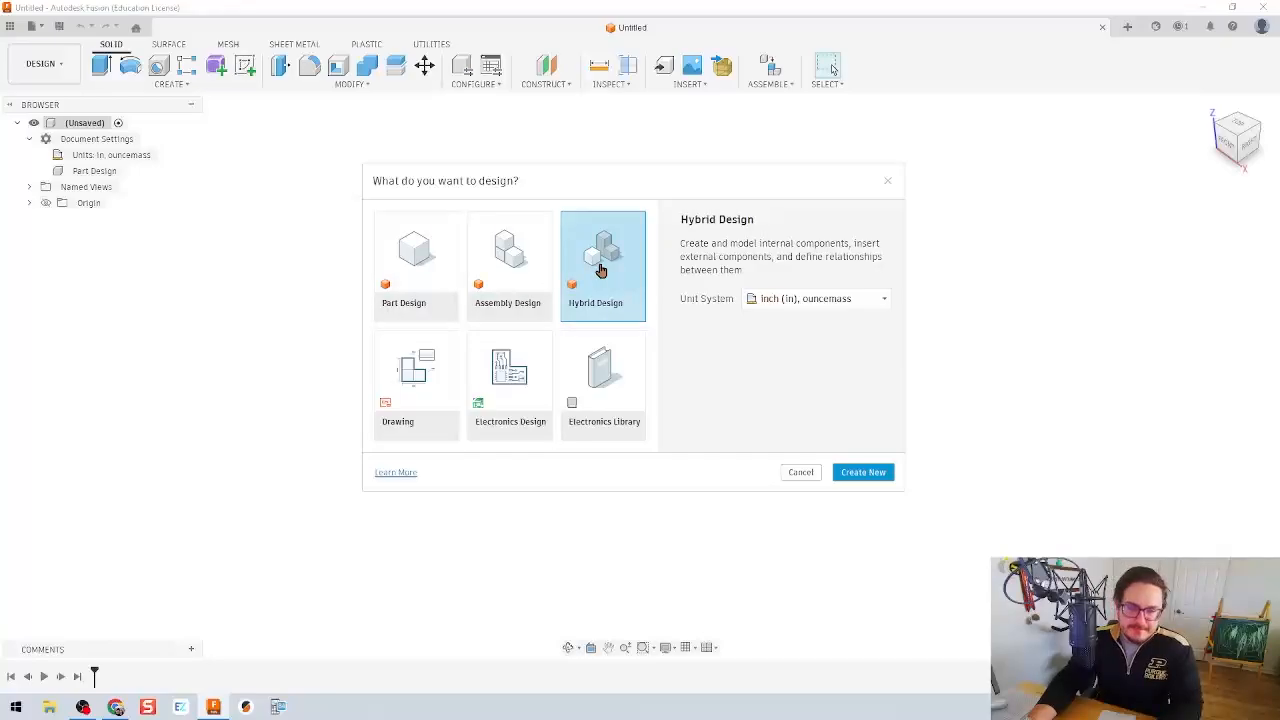
{"action": "left_click", "coordinate": [390, 276]}
{"action": "left_click", "coordinate": [508, 262]}
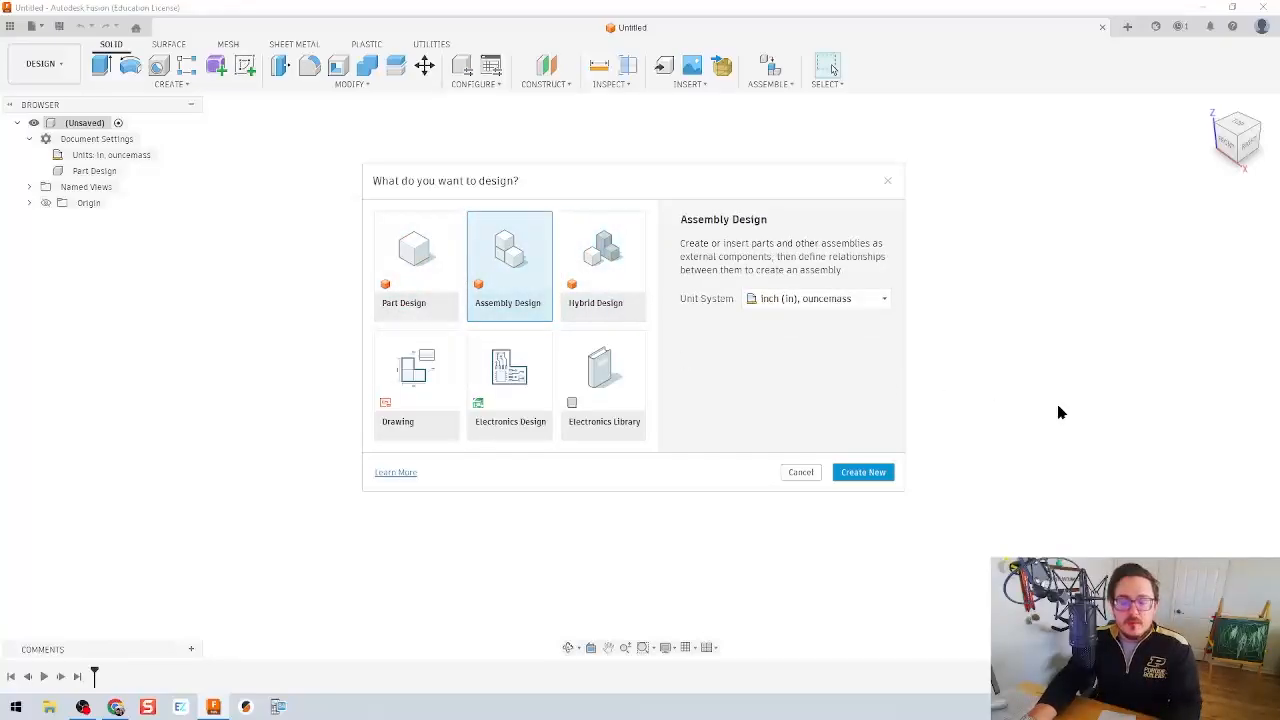
{"action": "left_click", "coordinate": [582, 247]}
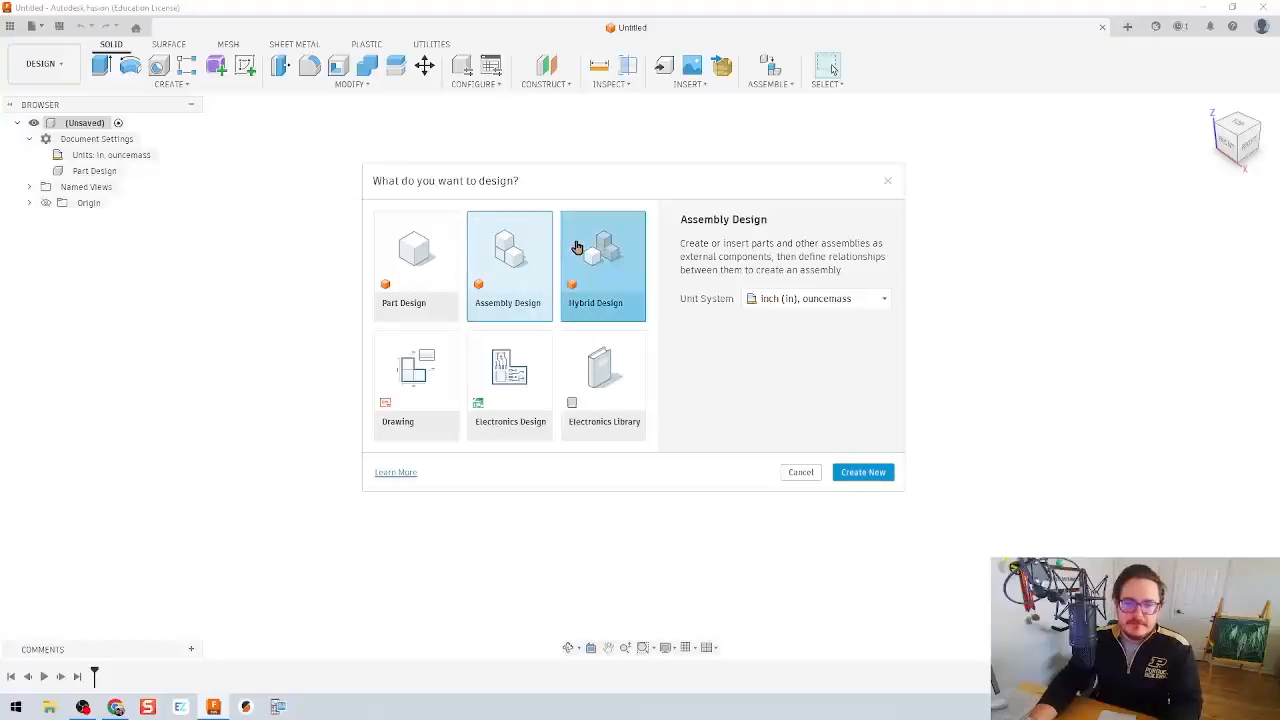
{"action": "left_click", "coordinate": [858, 473]}
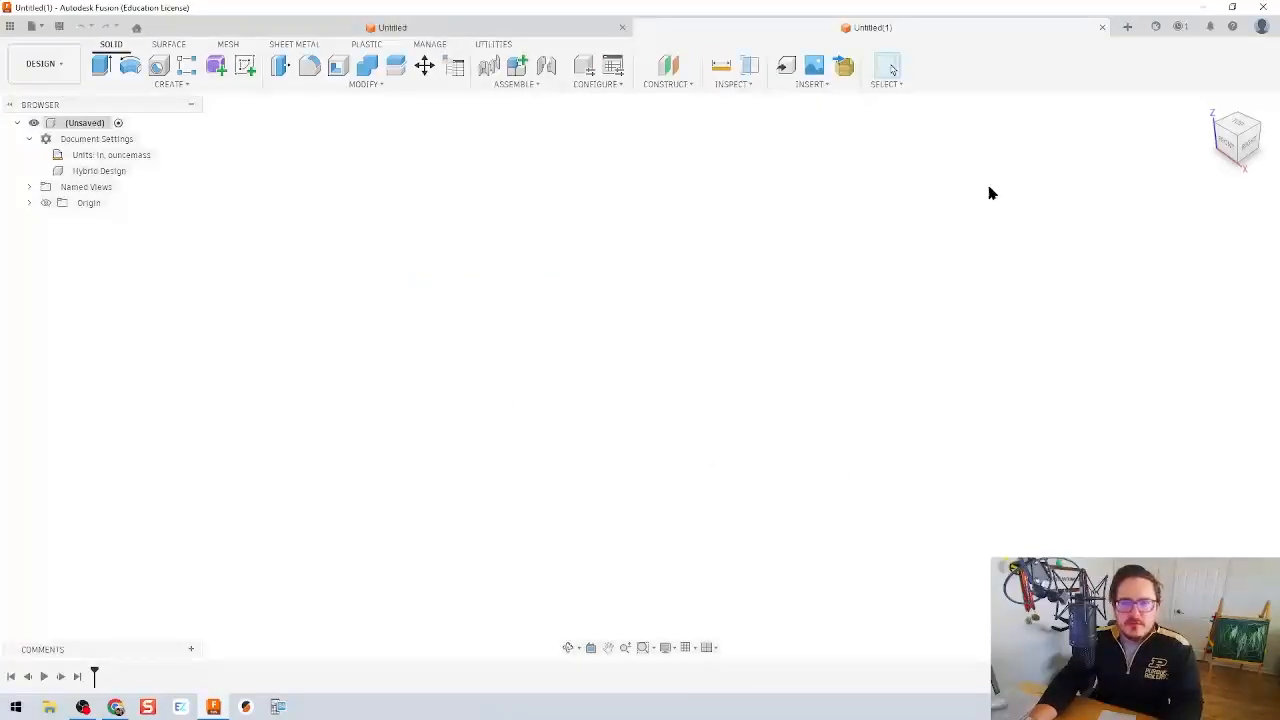
{"action": "left_click", "coordinate": [621, 27]}
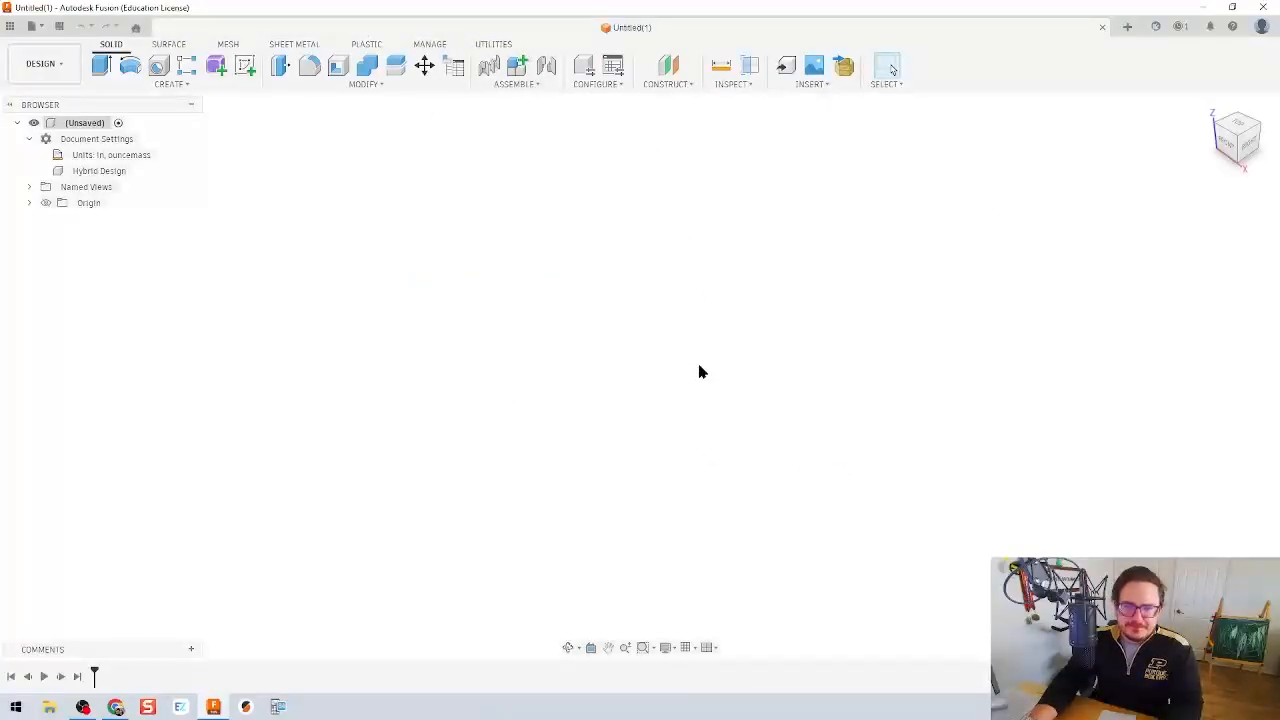
- Create a new internal component named Box and keep it active
{"action": "left_click", "coordinate": [533, 87]}
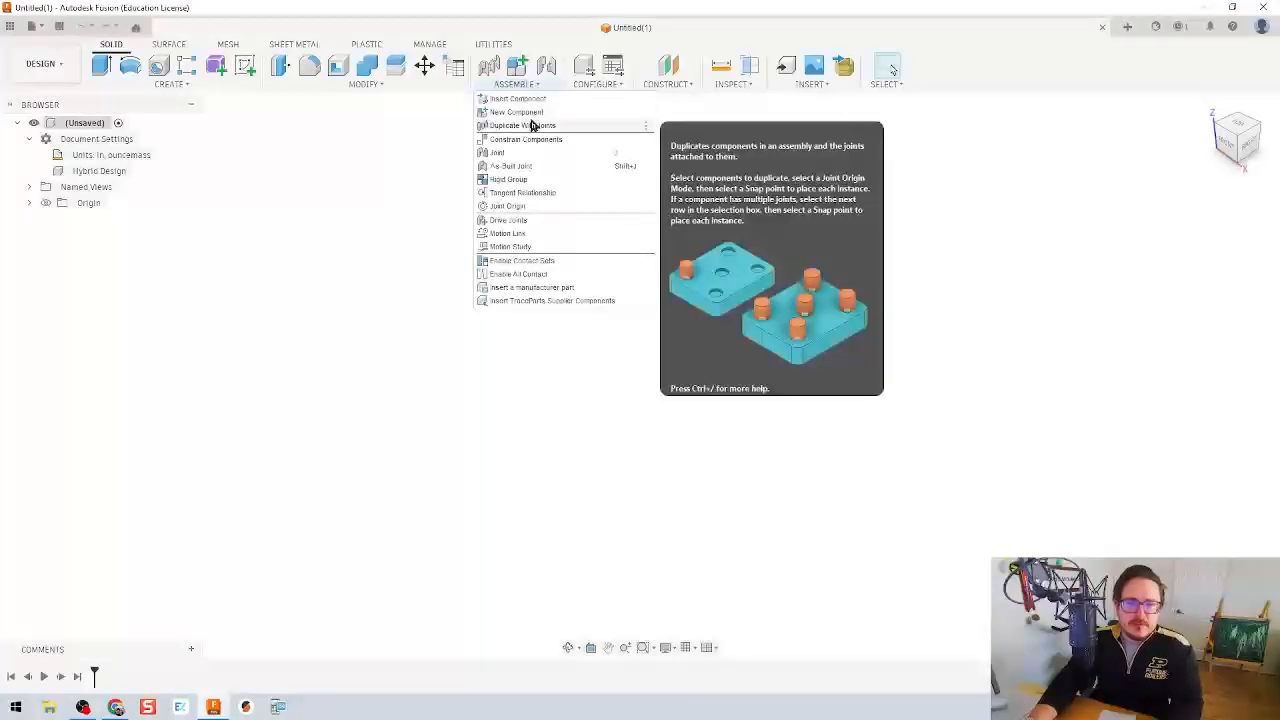
{"action": "key", "text": "Escape"}
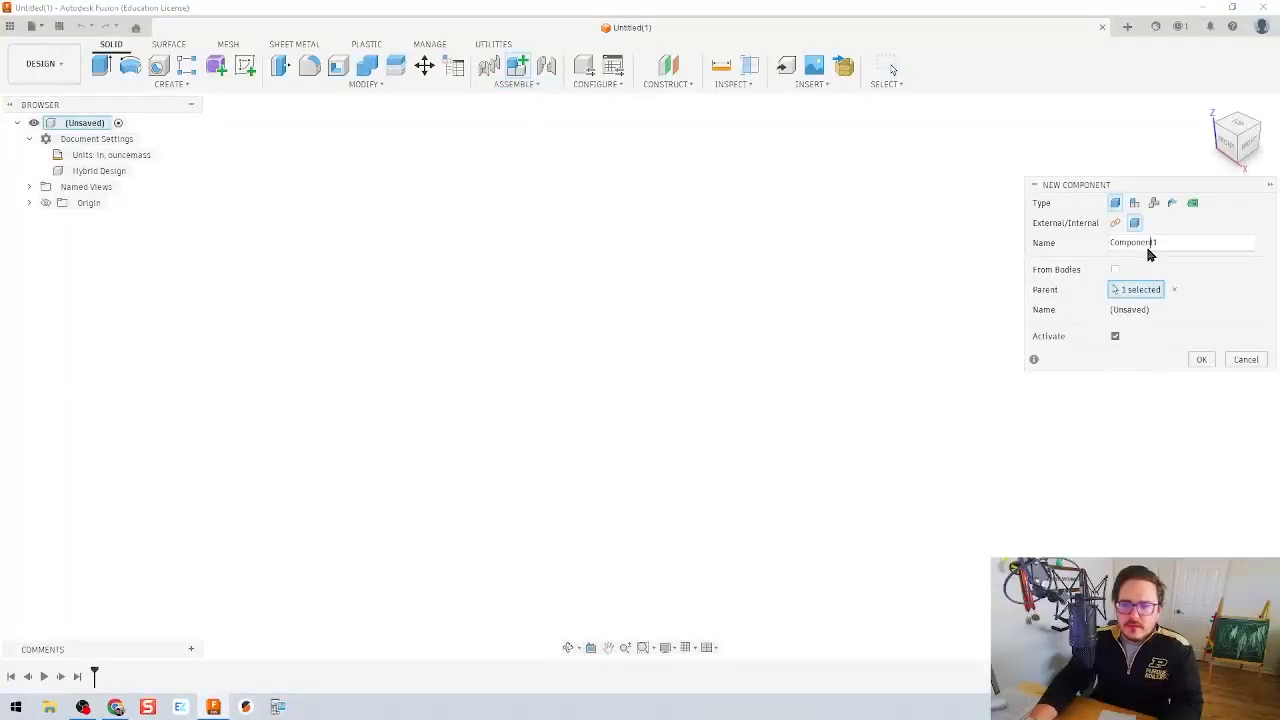
{"action": "double_click", "coordinate": [1148, 245]}
{"action": "type", "text": "Bo"}
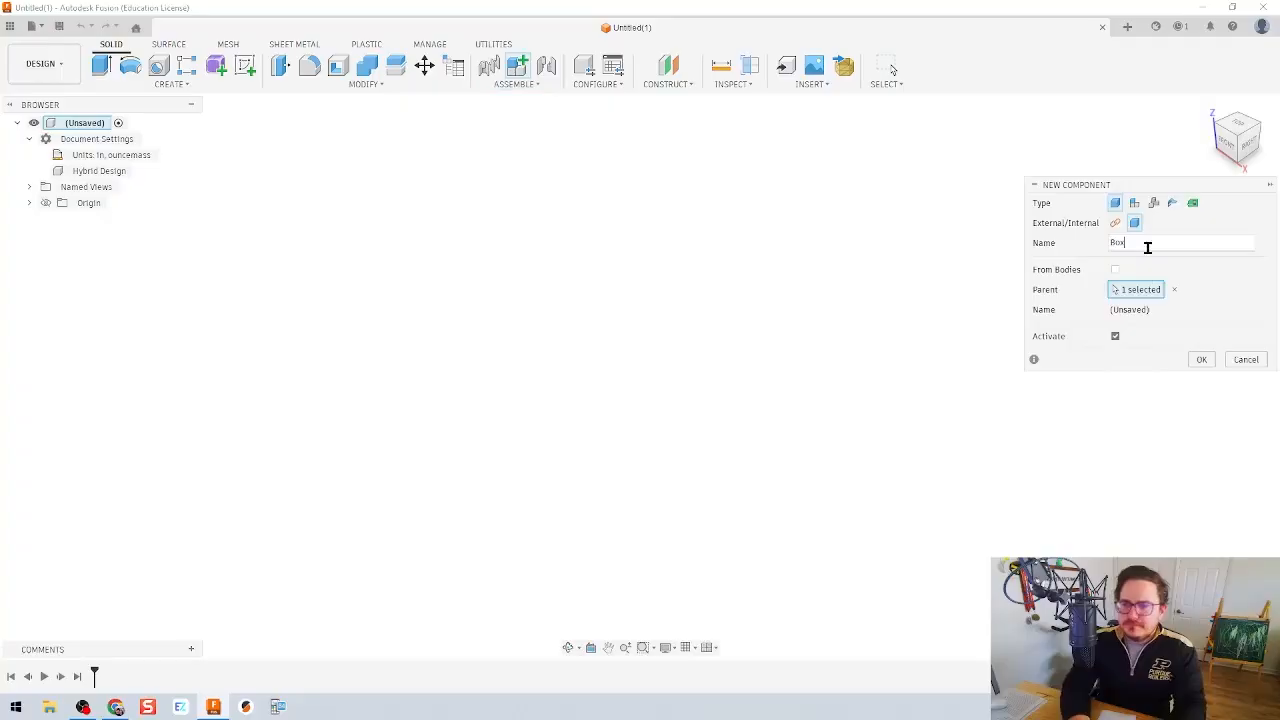
{"action": "type", "text": "x"}
{"action": "key", "text": "Return"}
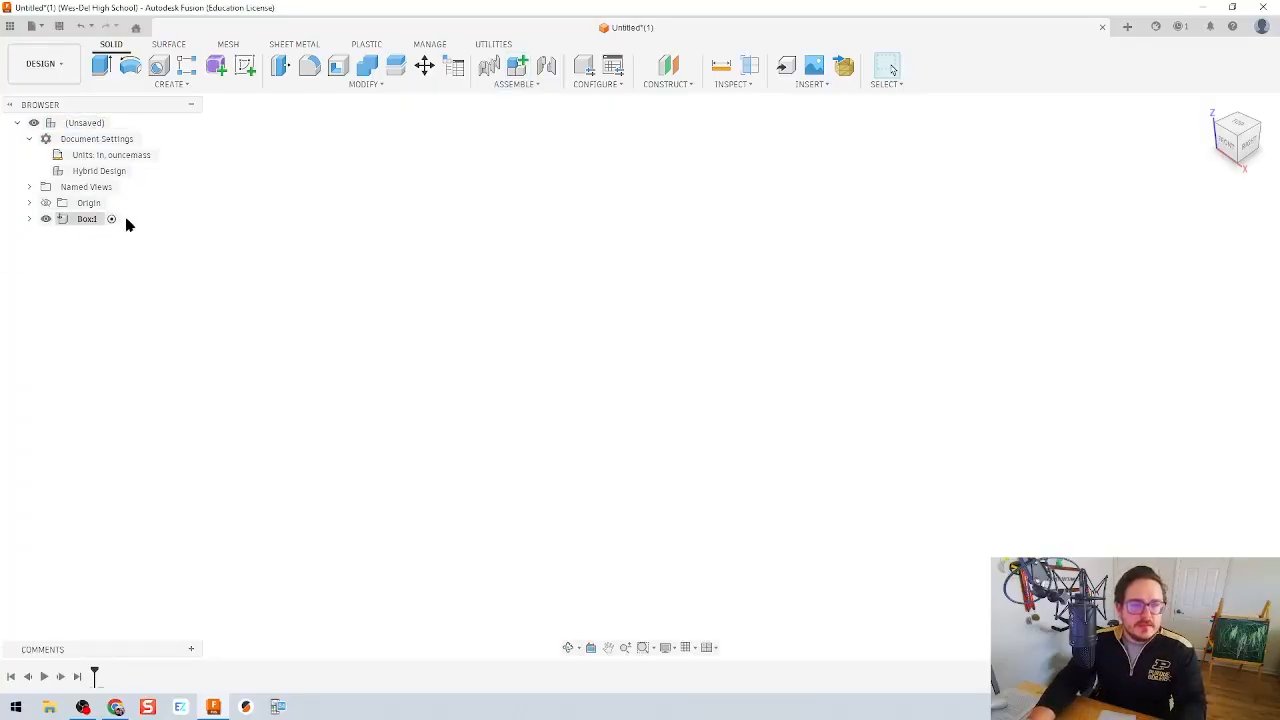
- Sketch a center rectangle on the front plane, centred on the origin, 5 in wide and 4.5 in high
{"action": "left_click", "coordinate": [252, 66]}
{"action": "left_click", "coordinate": [677, 364]}
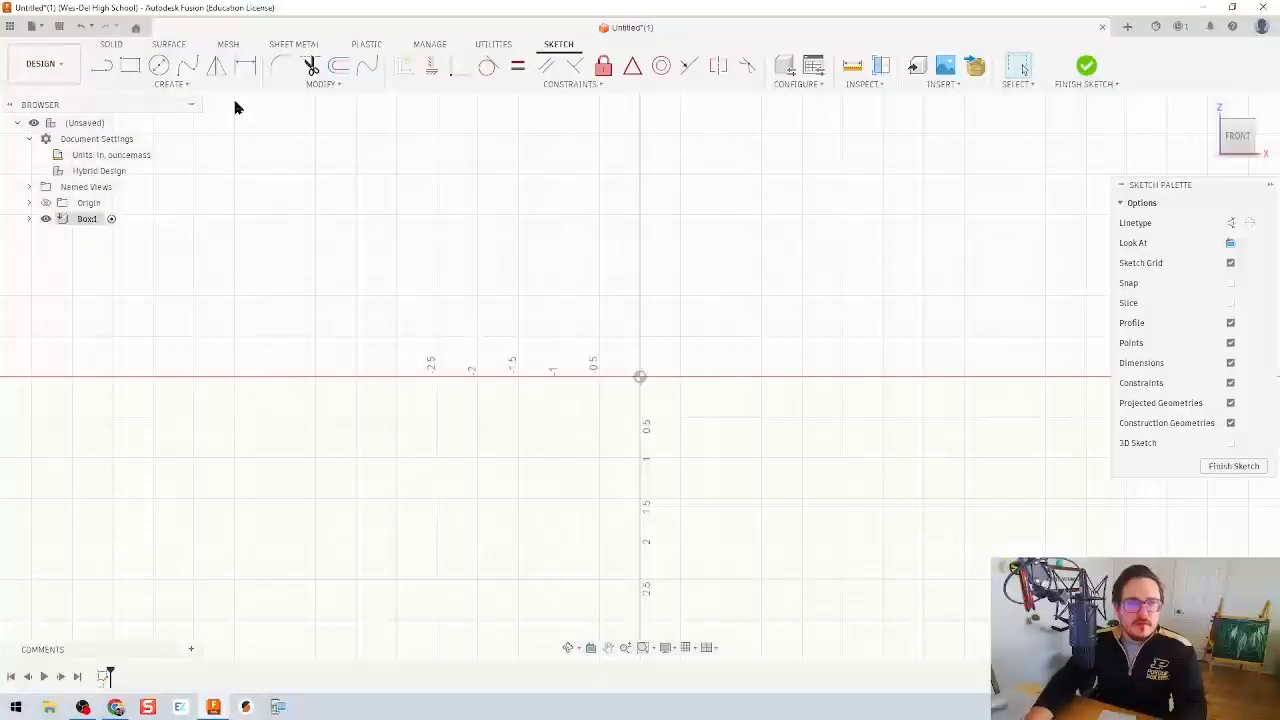
{"action": "left_click", "coordinate": [175, 86]}
{"action": "mouse_move", "coordinate": [169, 131]}
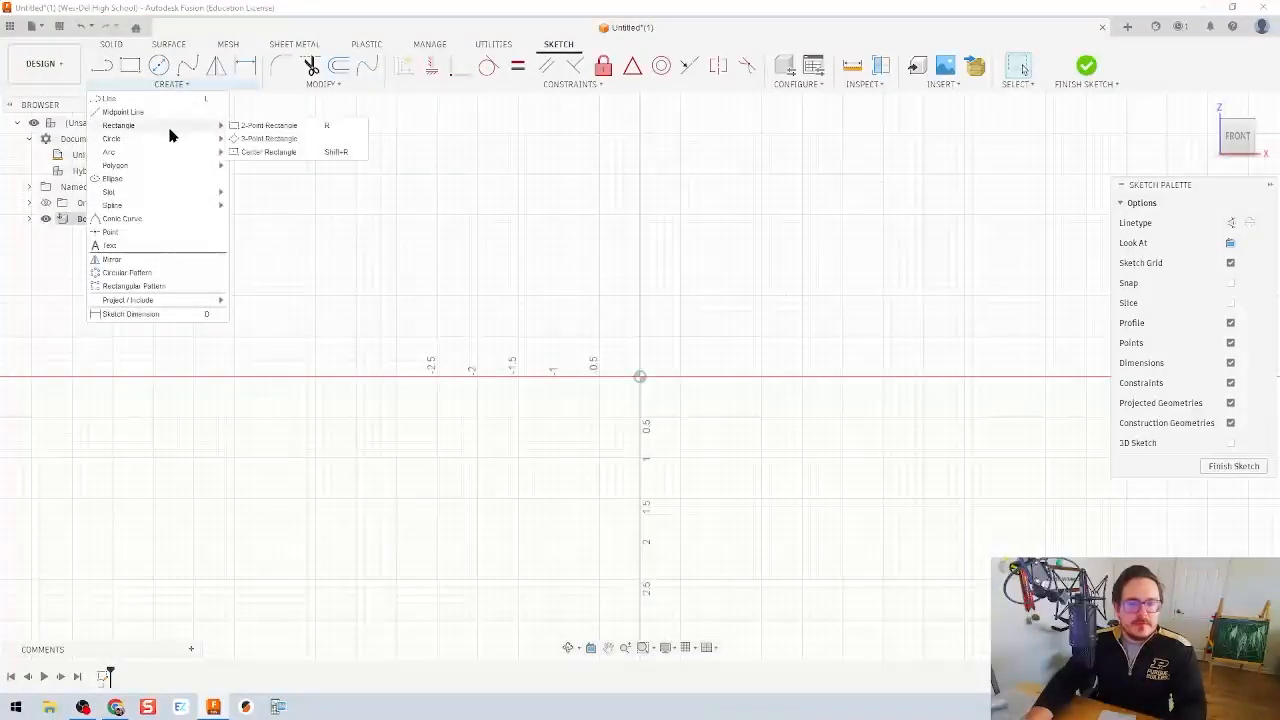
{"action": "left_click", "coordinate": [286, 151]}
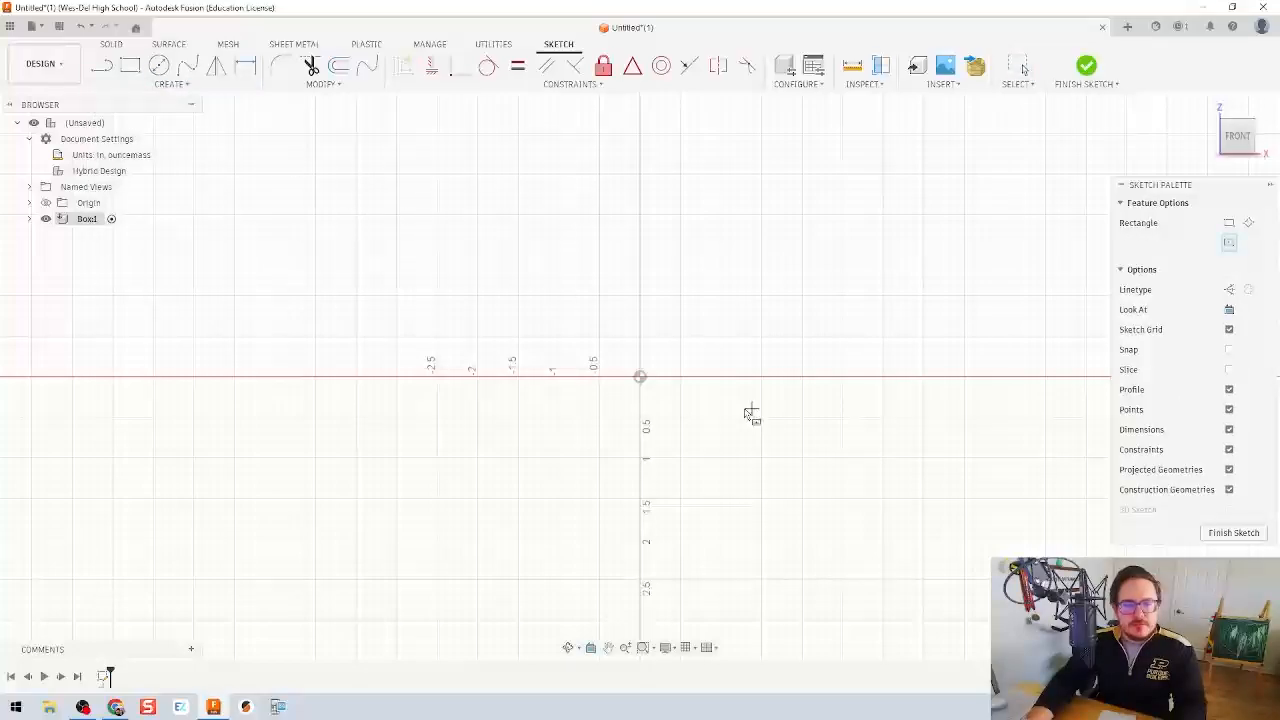
{"action": "left_click", "coordinate": [640, 378]}
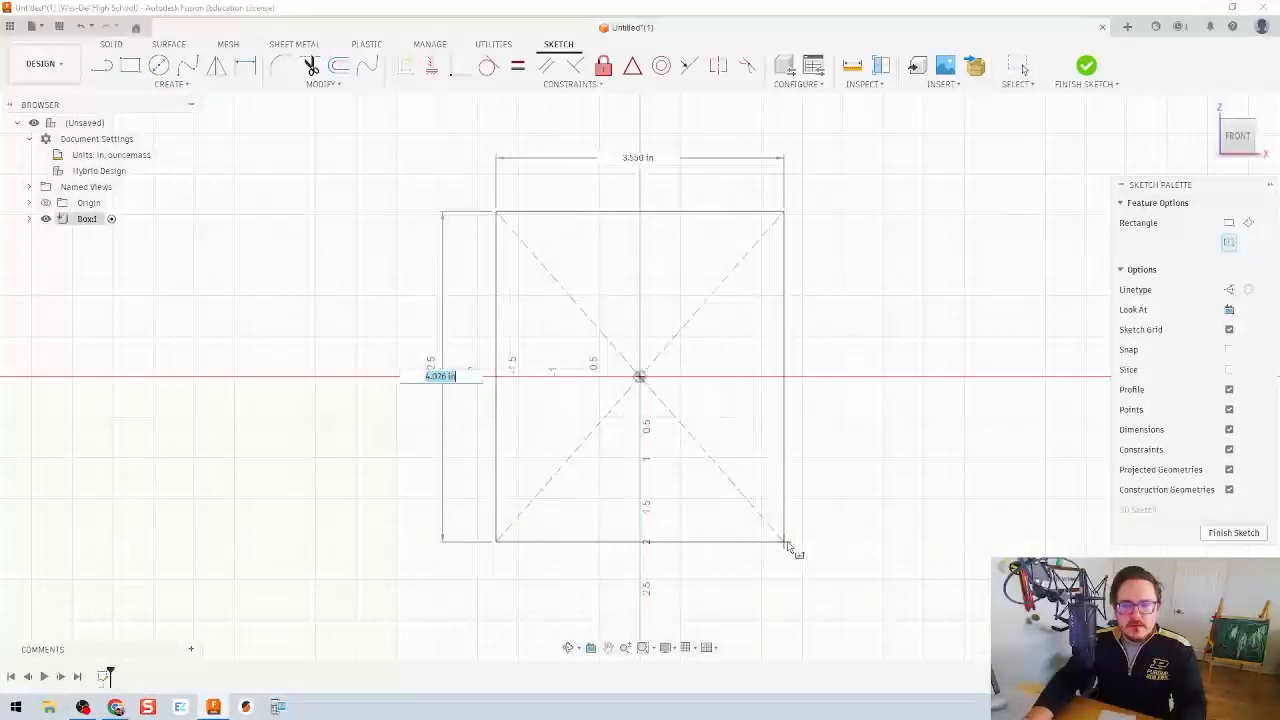
{"action": "type", "text": "4.5"}
{"action": "key", "text": "Tab"}
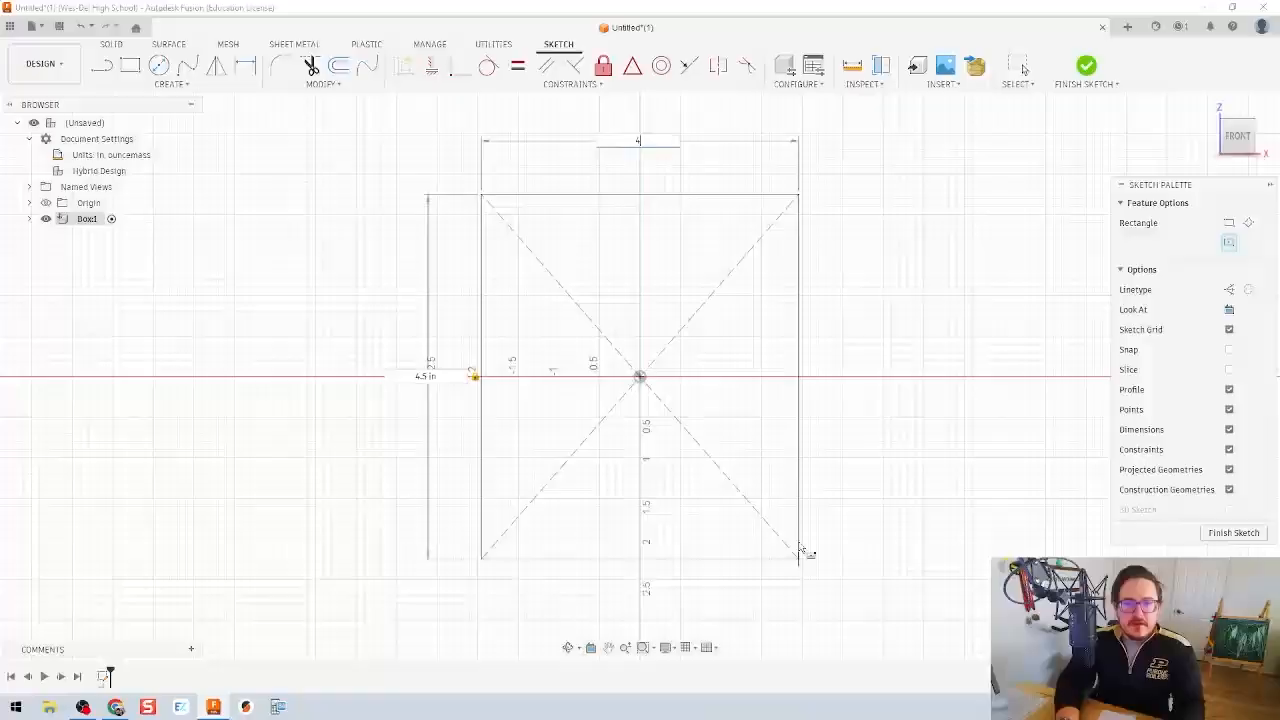
{"action": "type", "text": "4"}
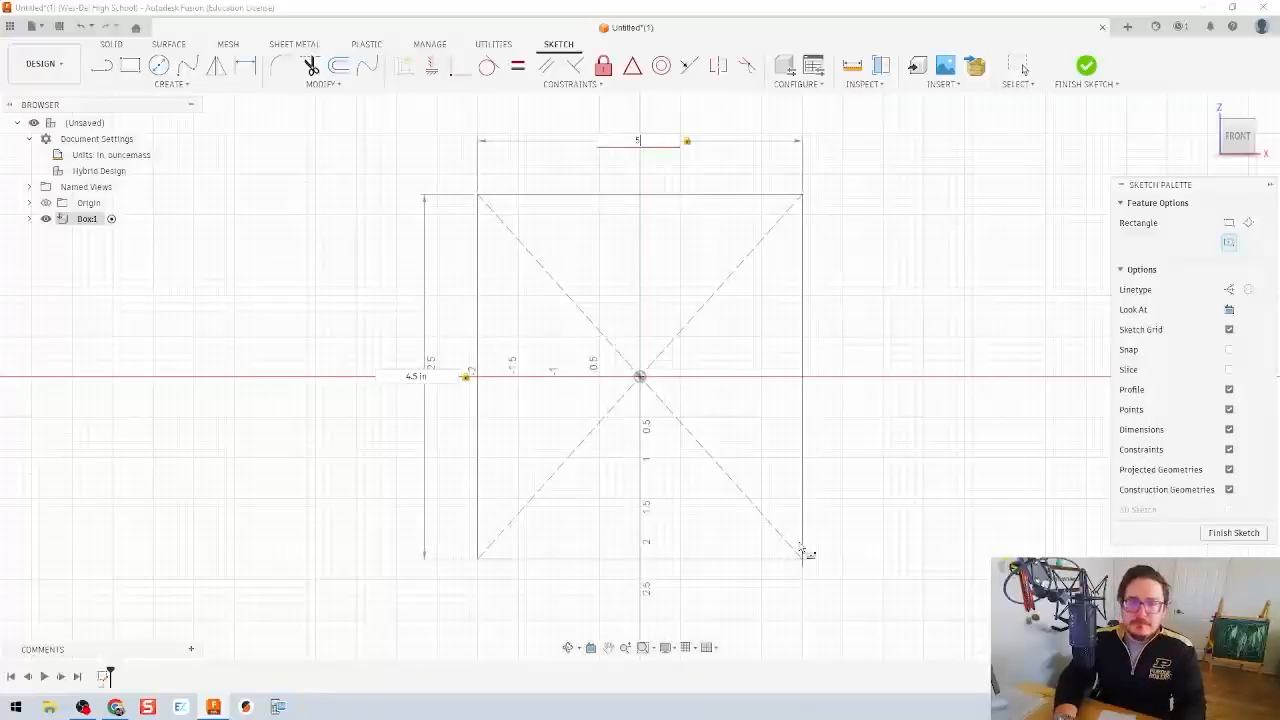
{"action": "key", "text": "Return"}
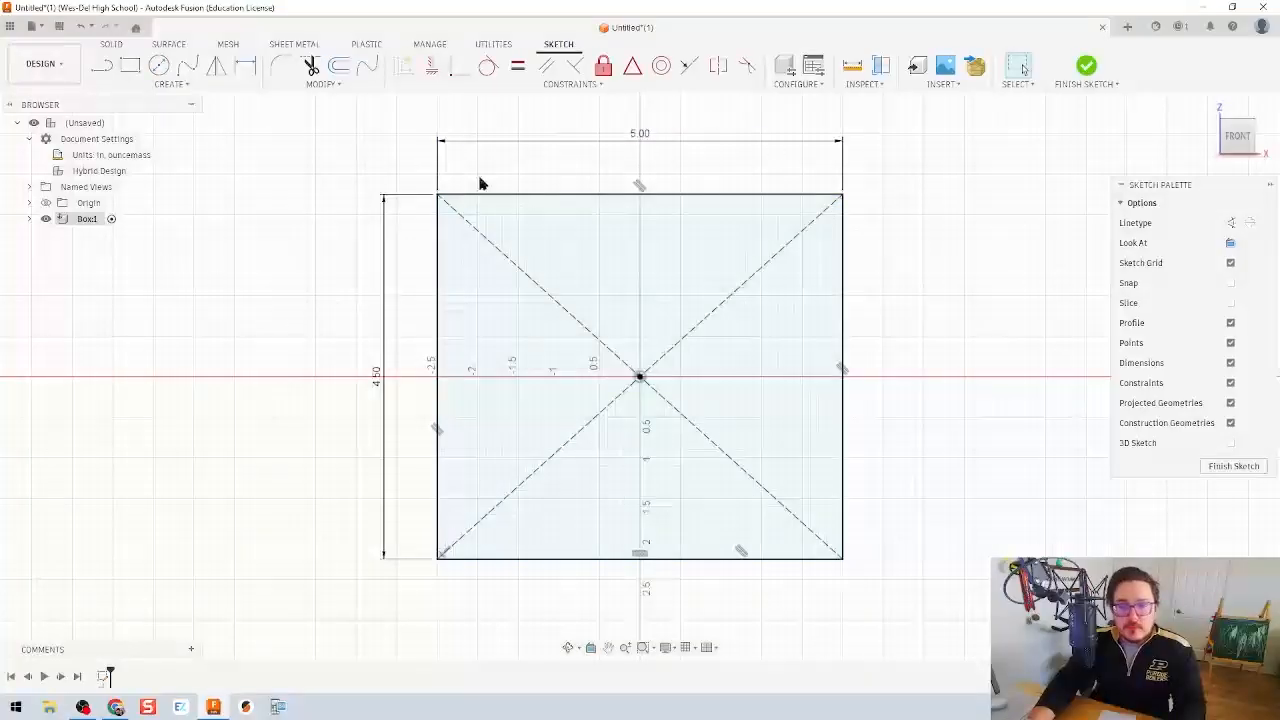
- Offset the rectangle inward by 0.25 in to outline the wall thickness
{"action": "left_click", "coordinate": [452, 345]}
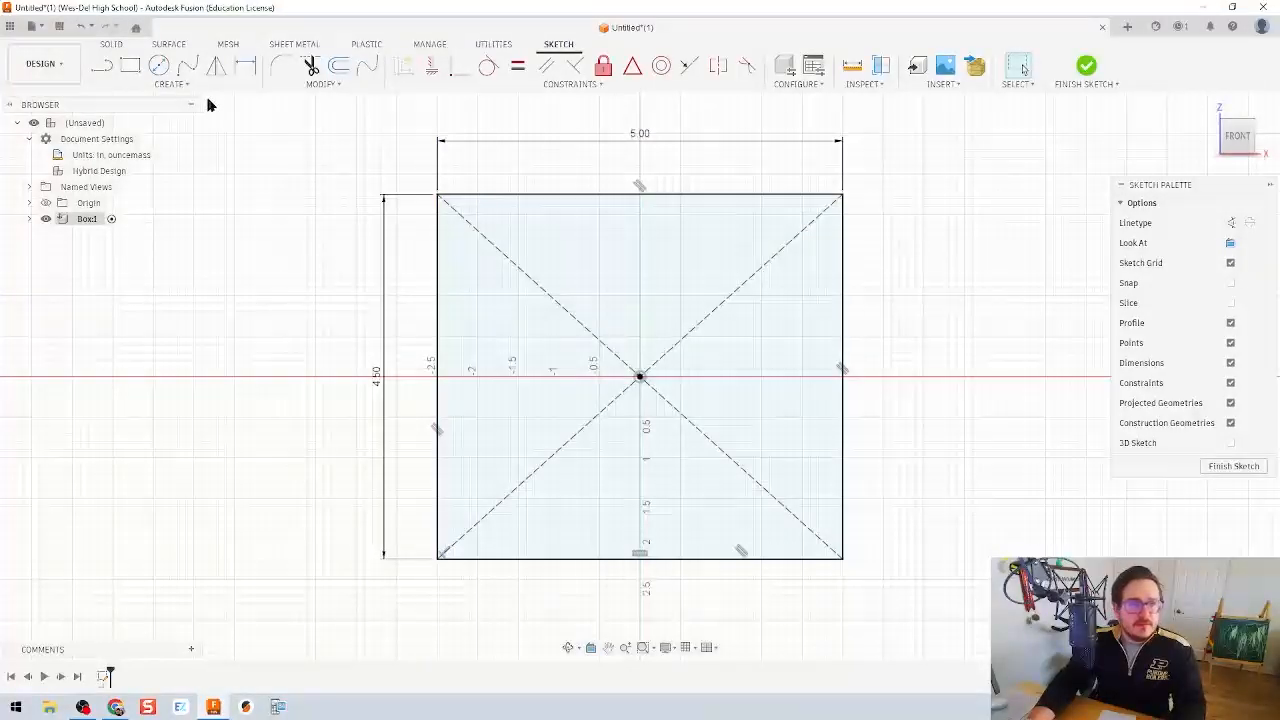
{"action": "left_click", "coordinate": [322, 84]}
{"action": "left_click", "coordinate": [339, 66]}
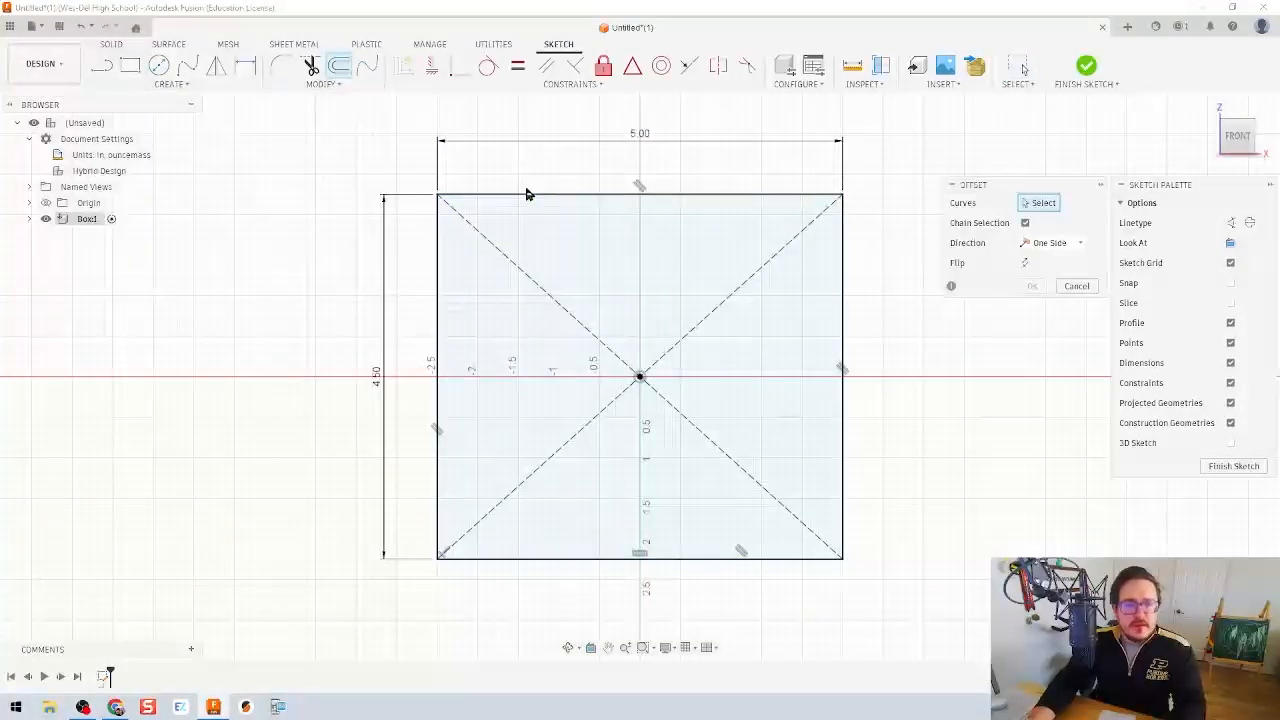
{"action": "left_click", "coordinate": [530, 196]}
{"action": "type", "text": "-0.25"}
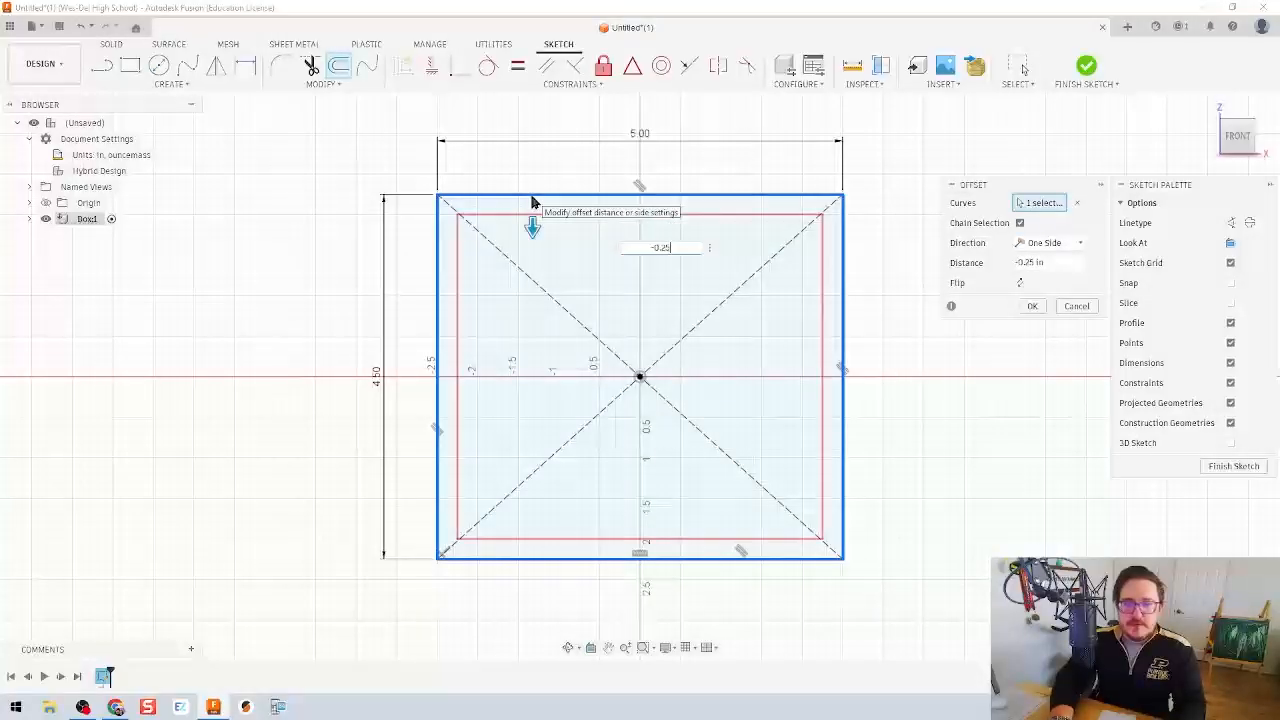
{"action": "key", "text": "Return"}
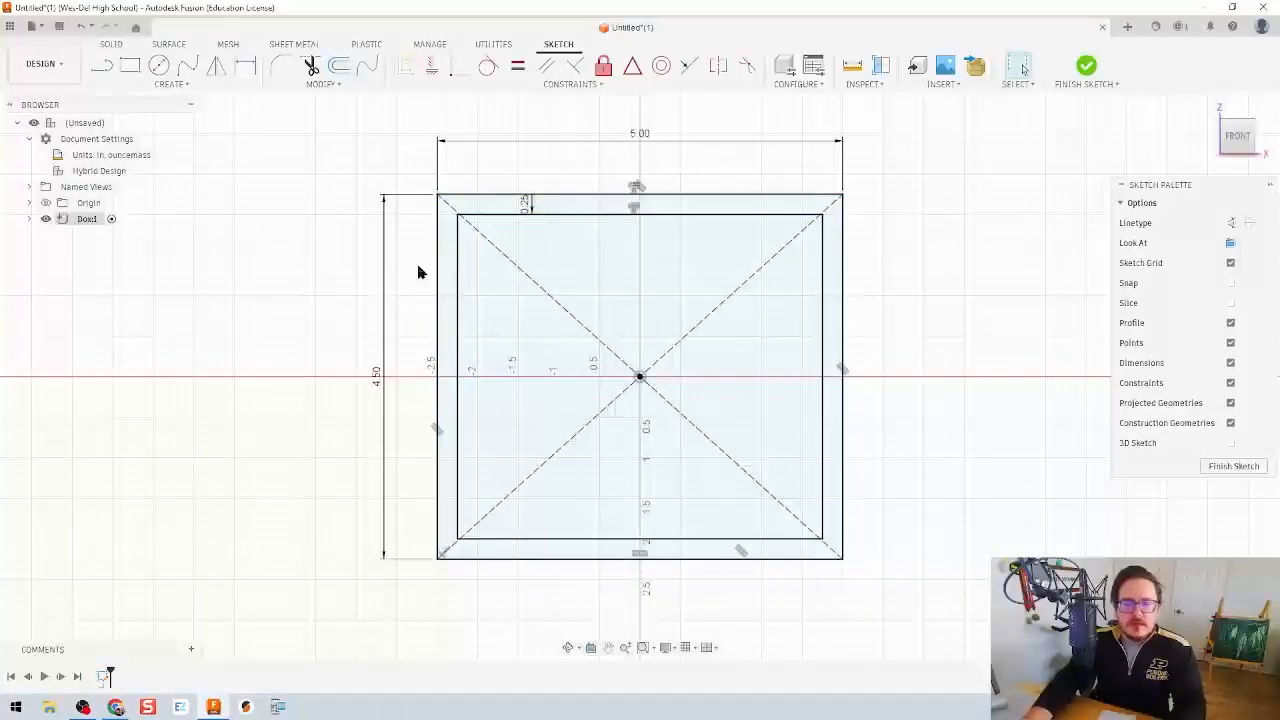
- Draw short horizontal lines from the inner rectangle's two upper corners and lower-right corner out to the outer side edges
{"action": "scroll", "coordinate": [411, 275], "scroll_direction": "up", "scroll_amount": 2}
{"action": "middle_click_drag", "start_coordinate": [381, 264], "coordinate": [351, 271]}
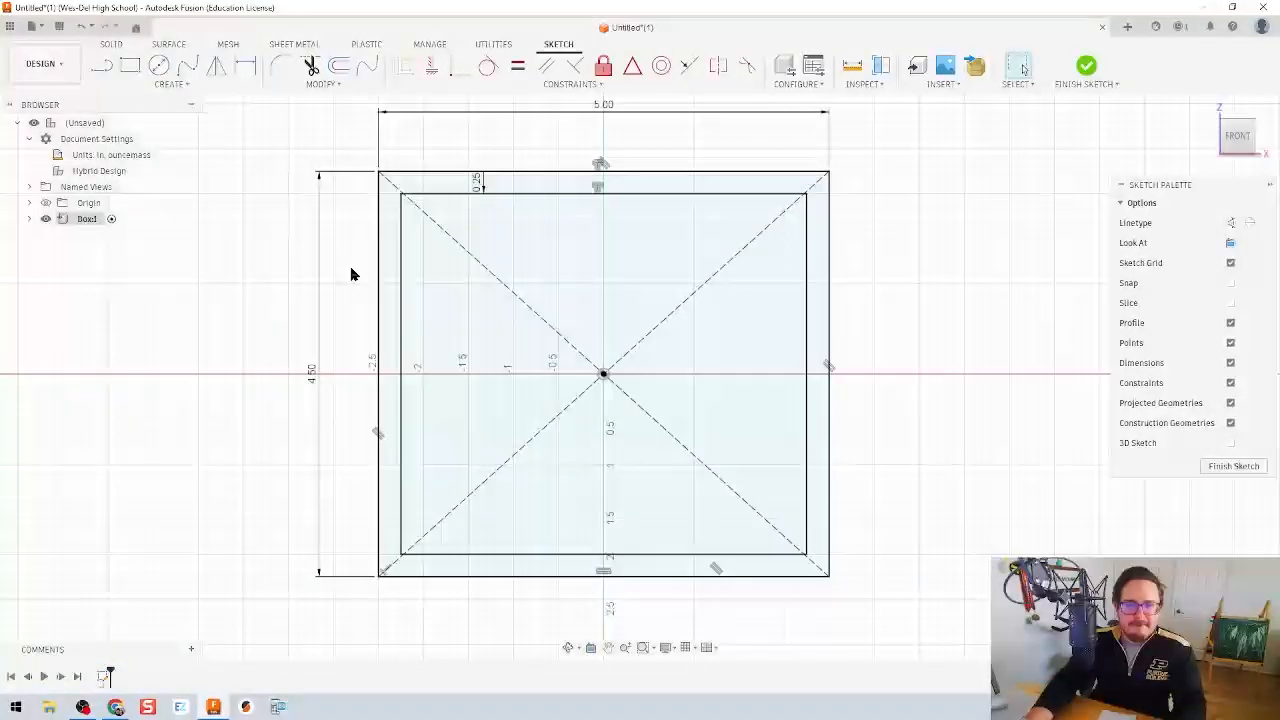
{"action": "left_click", "coordinate": [394, 201]}
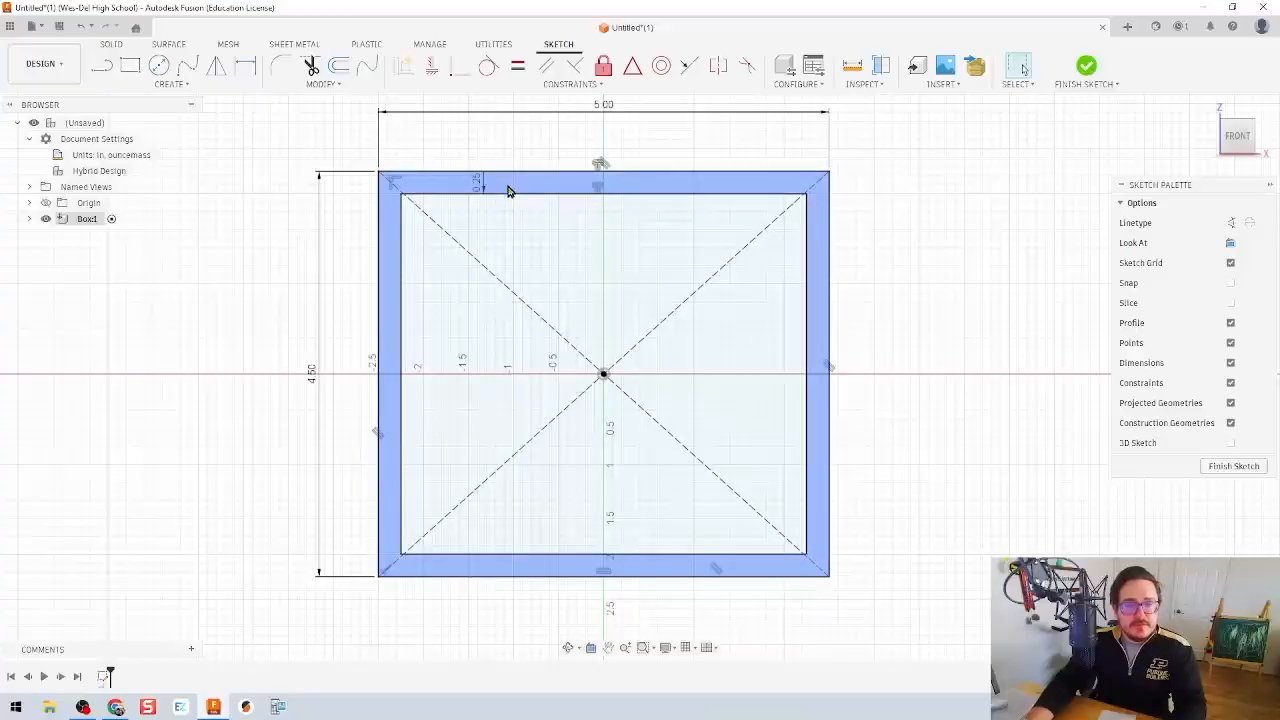
{"action": "key", "text": "l"}
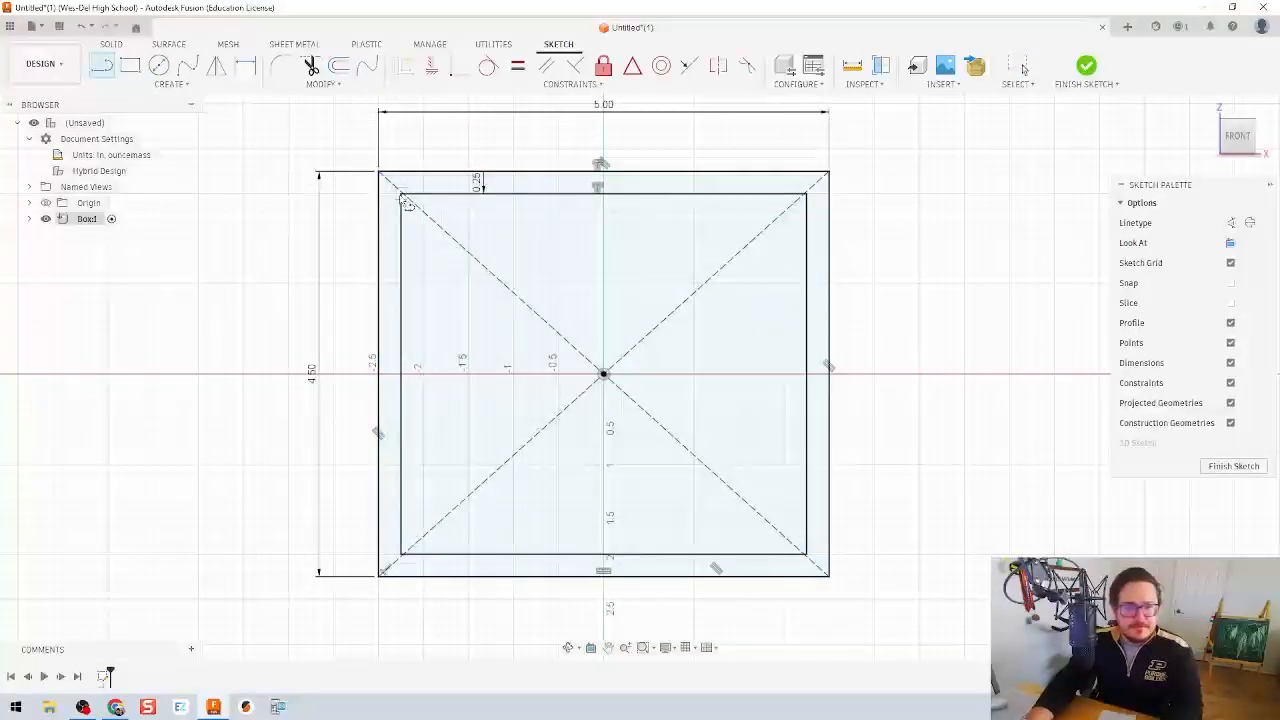
{"action": "left_click", "coordinate": [401, 194]}
{"action": "left_click", "coordinate": [379, 194]}
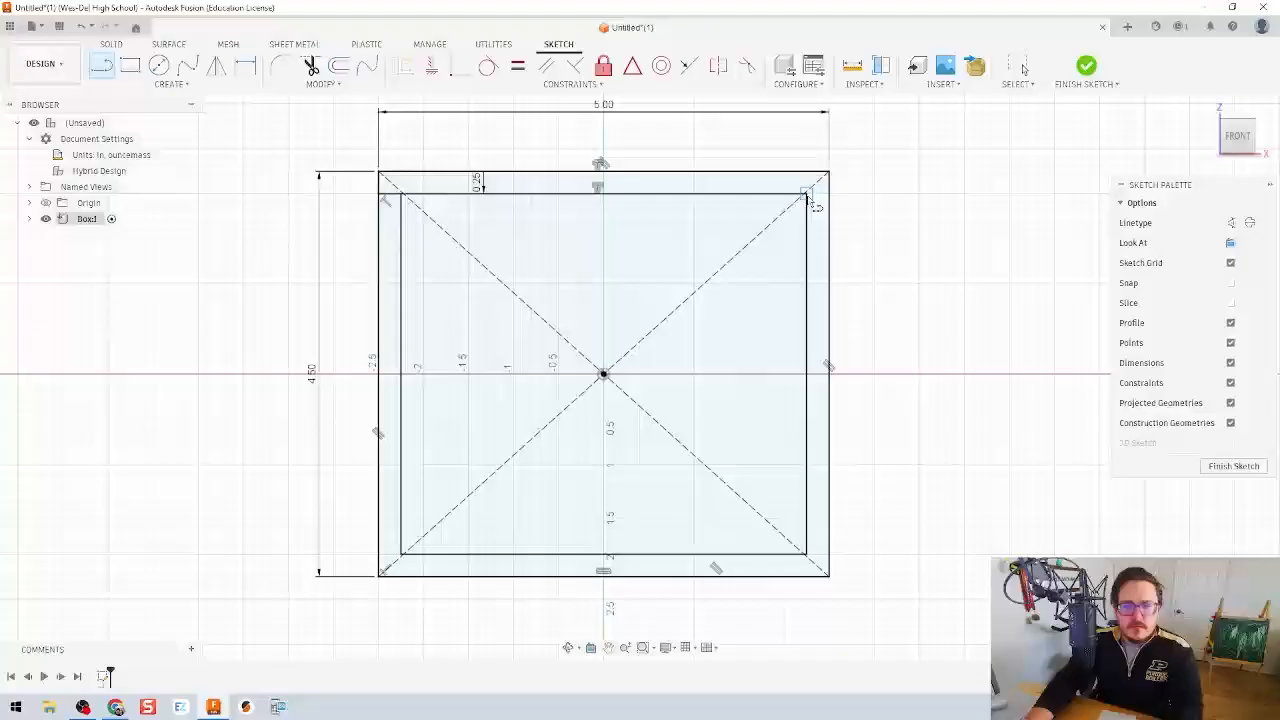
{"action": "left_click", "coordinate": [806, 194]}
{"action": "left_click", "coordinate": [829, 194]}
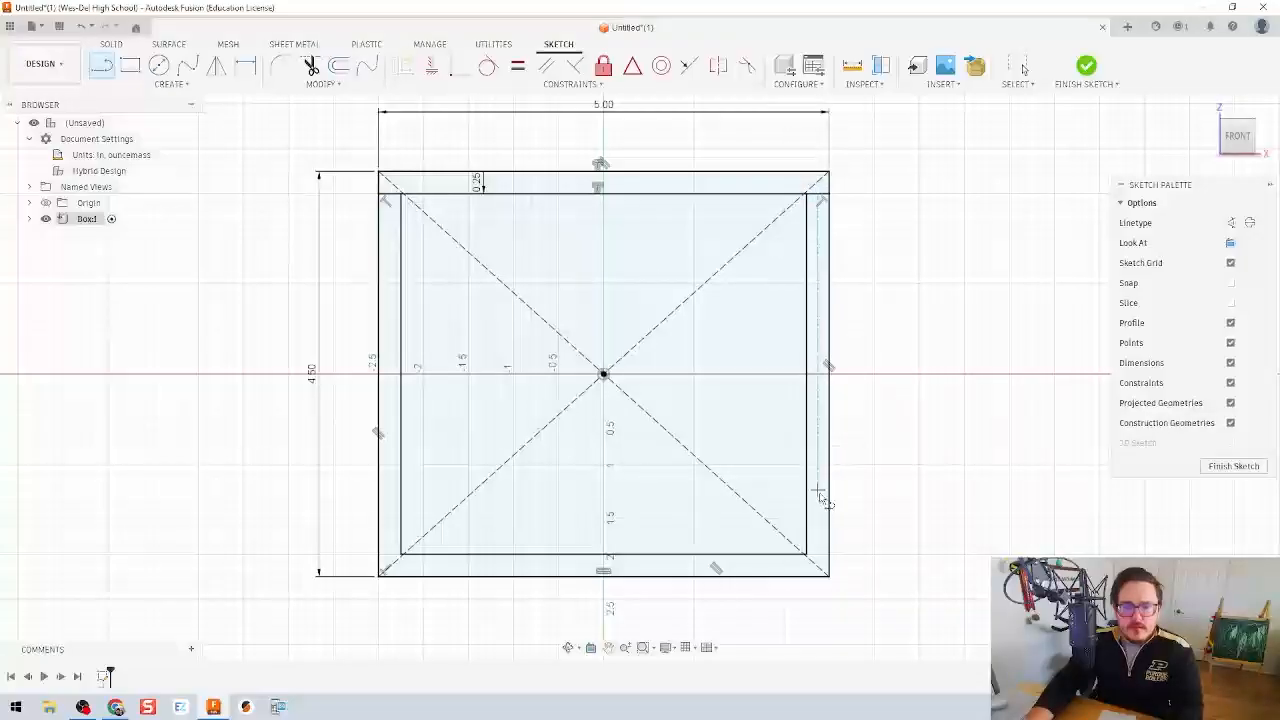
{"action": "left_click", "coordinate": [806, 554]}
{"action": "left_click", "coordinate": [829, 554]}
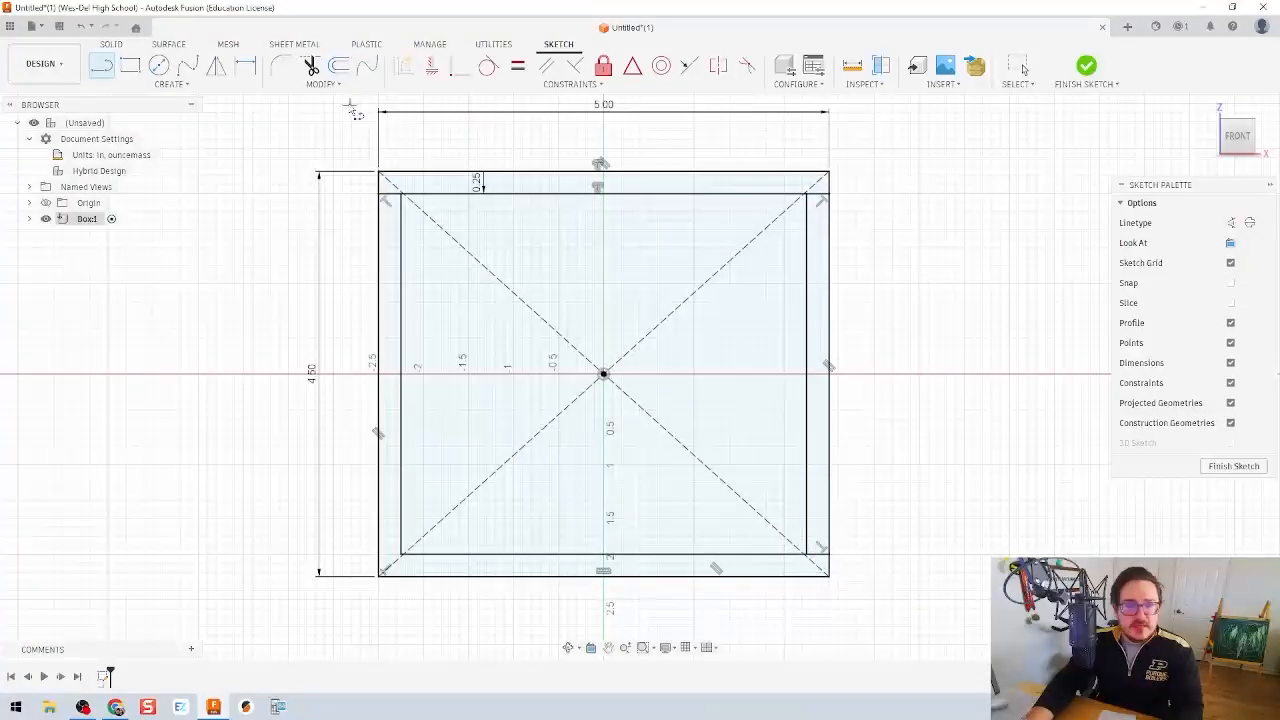
- Extend the inner rectangle's bottom line to the outer rectangle's left edge
{"action": "left_click", "coordinate": [325, 83]}
{"action": "left_click", "coordinate": [325, 166]}
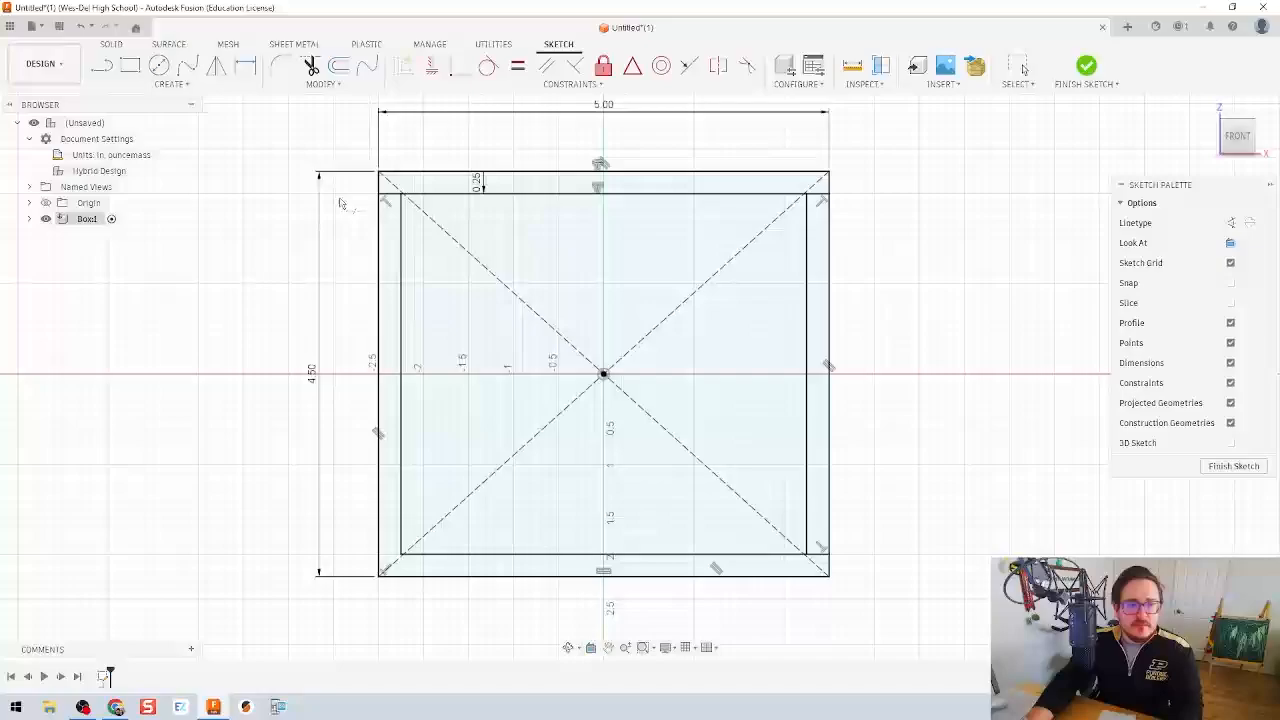
{"action": "left_click", "coordinate": [438, 556]}
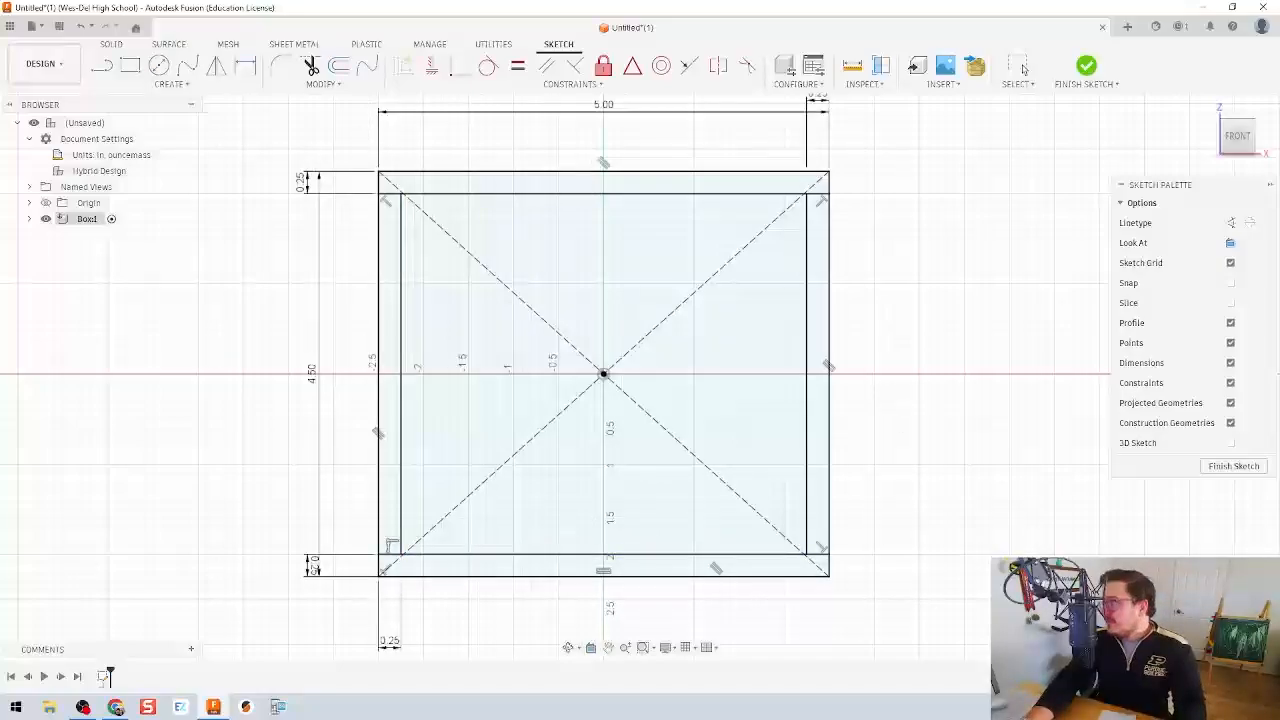
- Switch to the browser and examine the box dimensions and parts list on the Automata drawing PDF
{"action": "mouse_move", "coordinate": [1279, 94]}
{"action": "left_mouse_down"}
{"action": "mouse_move", "coordinate": [554, 96]}
{"action": "mouse_move", "coordinate": [430, 2]}
{"action": "left_mouse_up"}
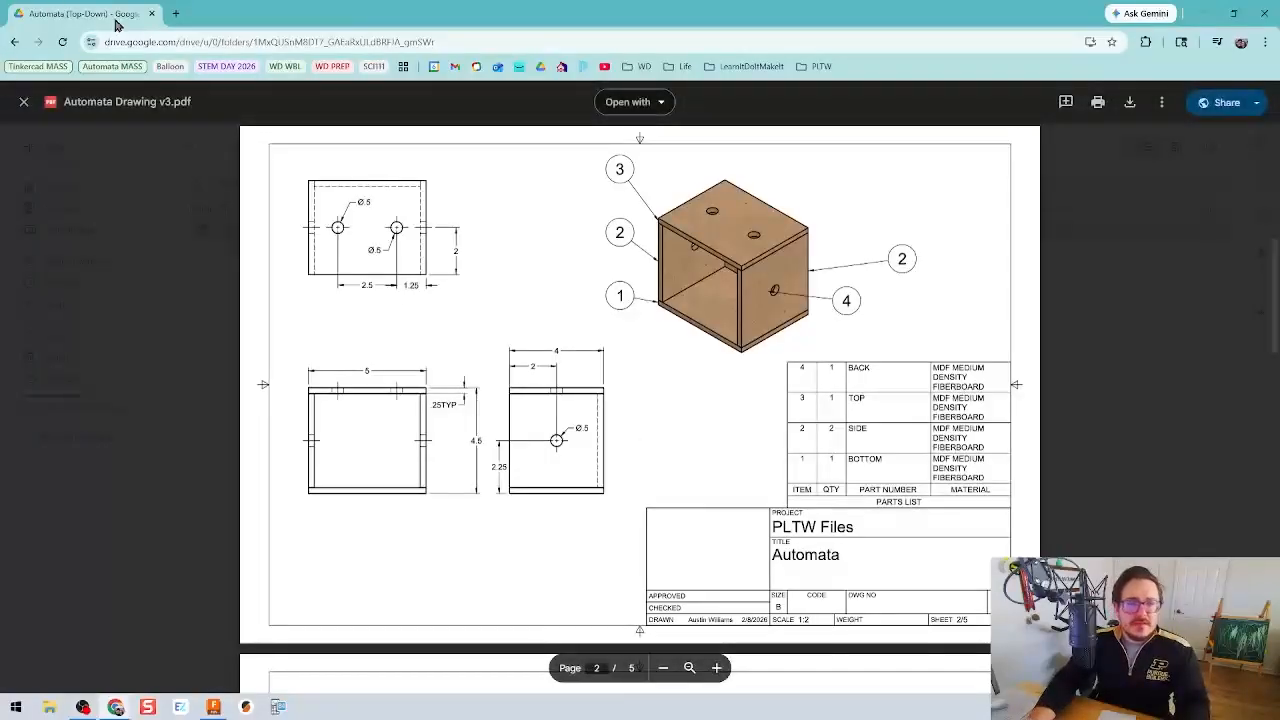
{"action": "left_click_drag", "start_coordinate": [115, 20], "coordinate": [1279, 62]}
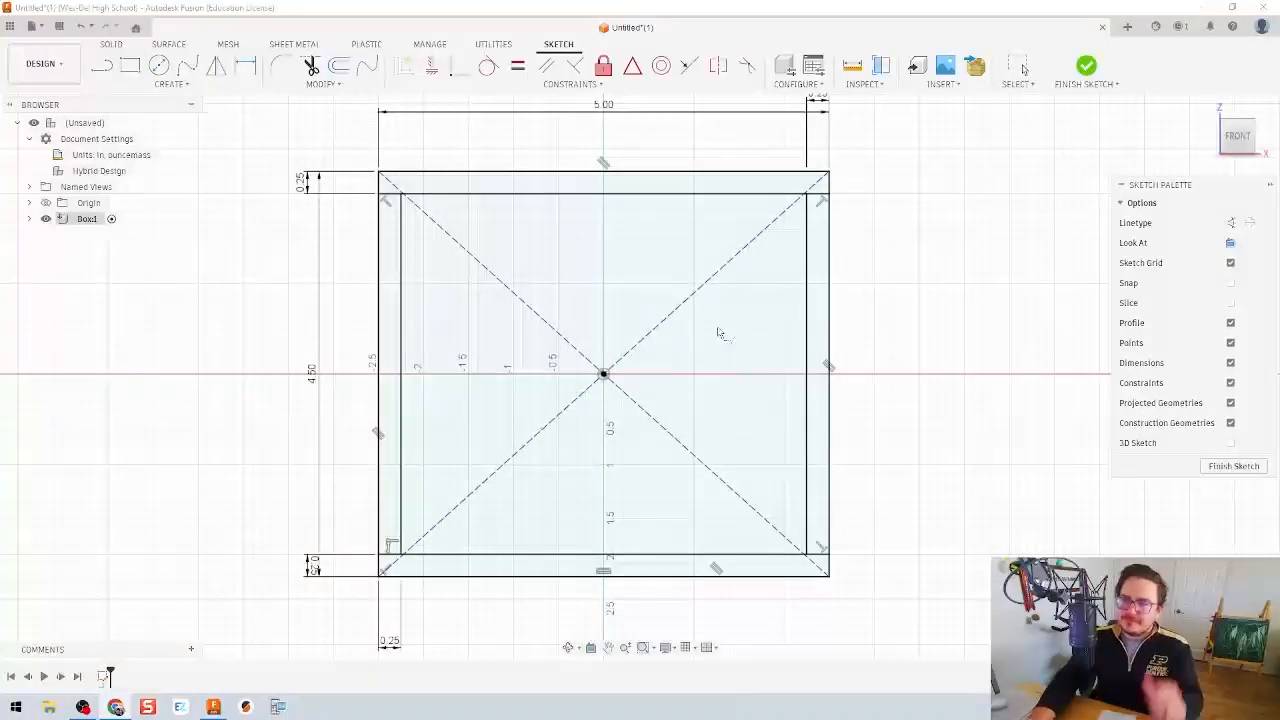
- Finish the sketch and extrude the frame's bottom strip by -4 in as a new component
{"action": "left_click", "coordinate": [1090, 70]}
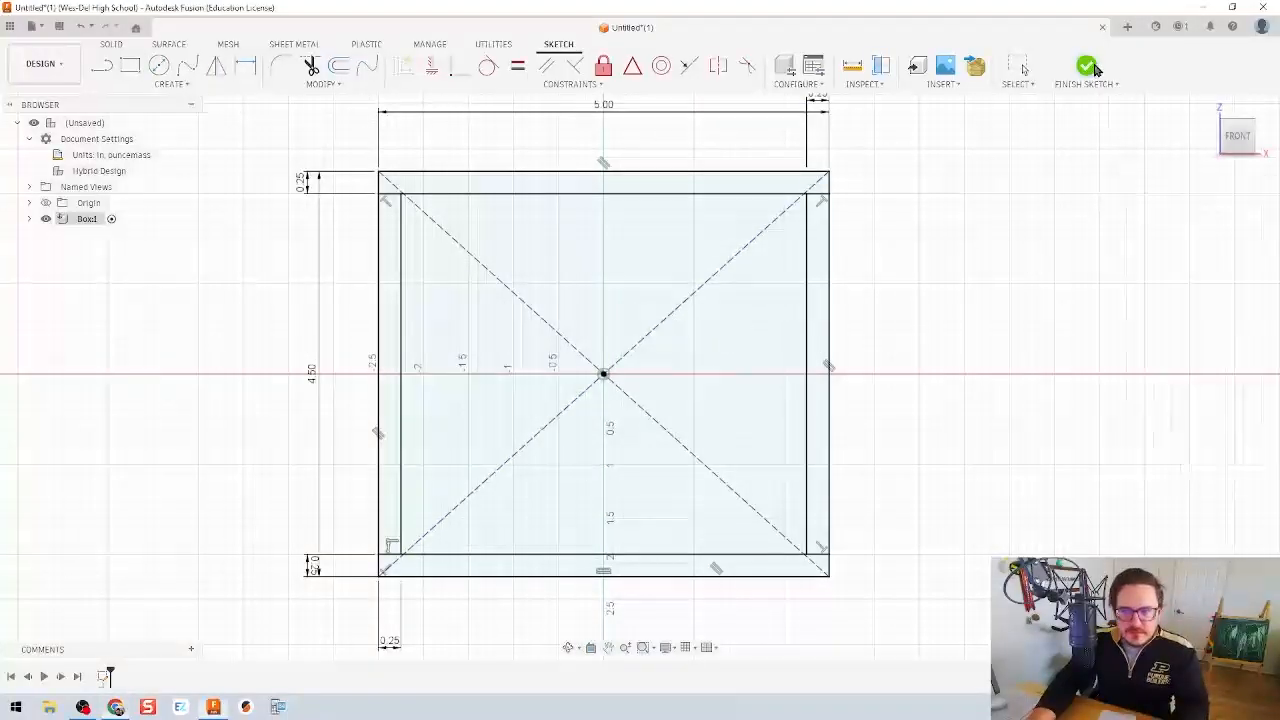
{"action": "key", "text": "e"}
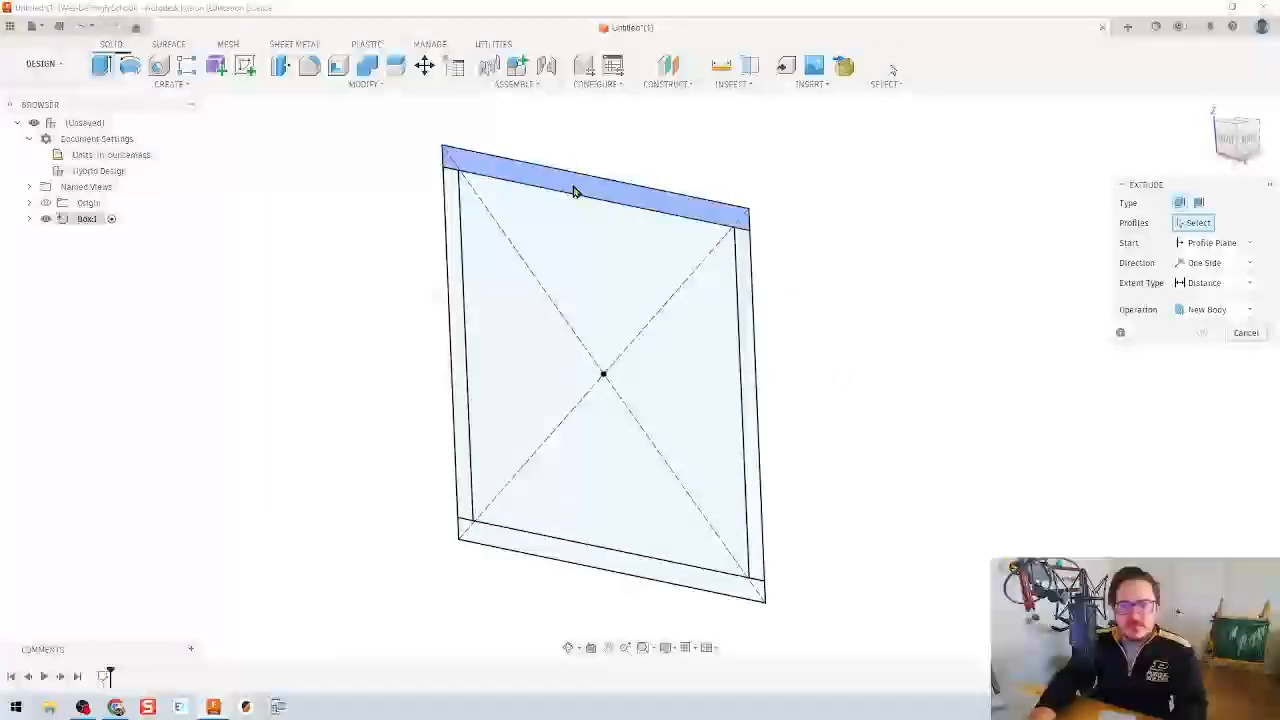
{"action": "left_click", "coordinate": [609, 286]}
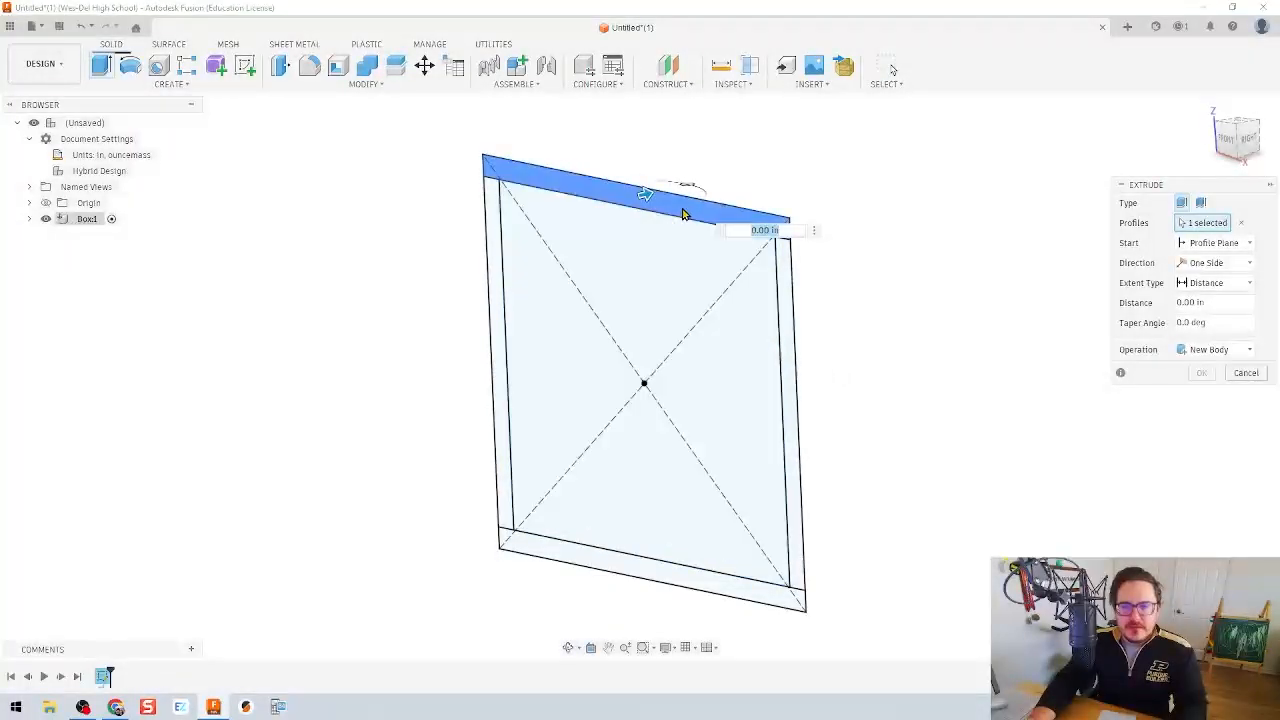
{"action": "left_click", "coordinate": [631, 578]}
{"action": "middle_click_drag", "start_coordinate": [929, 497], "coordinate": [885, 388]}
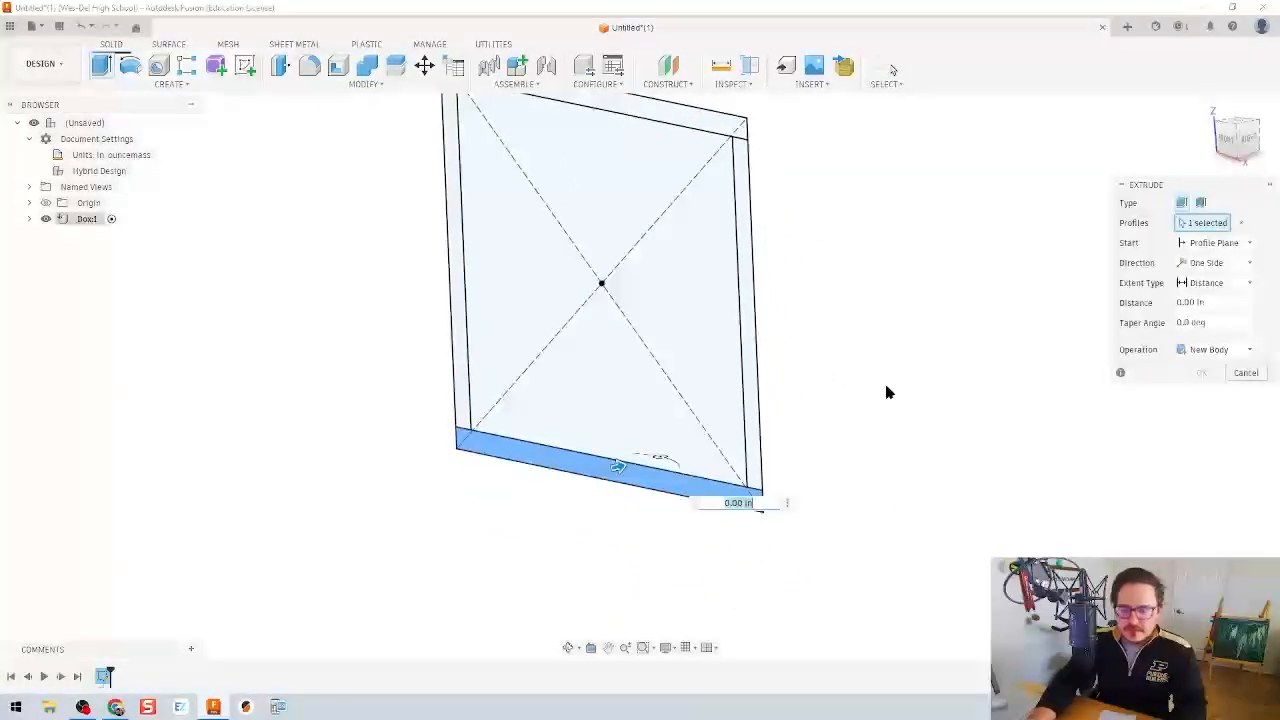
{"action": "type", "text": "-4"}
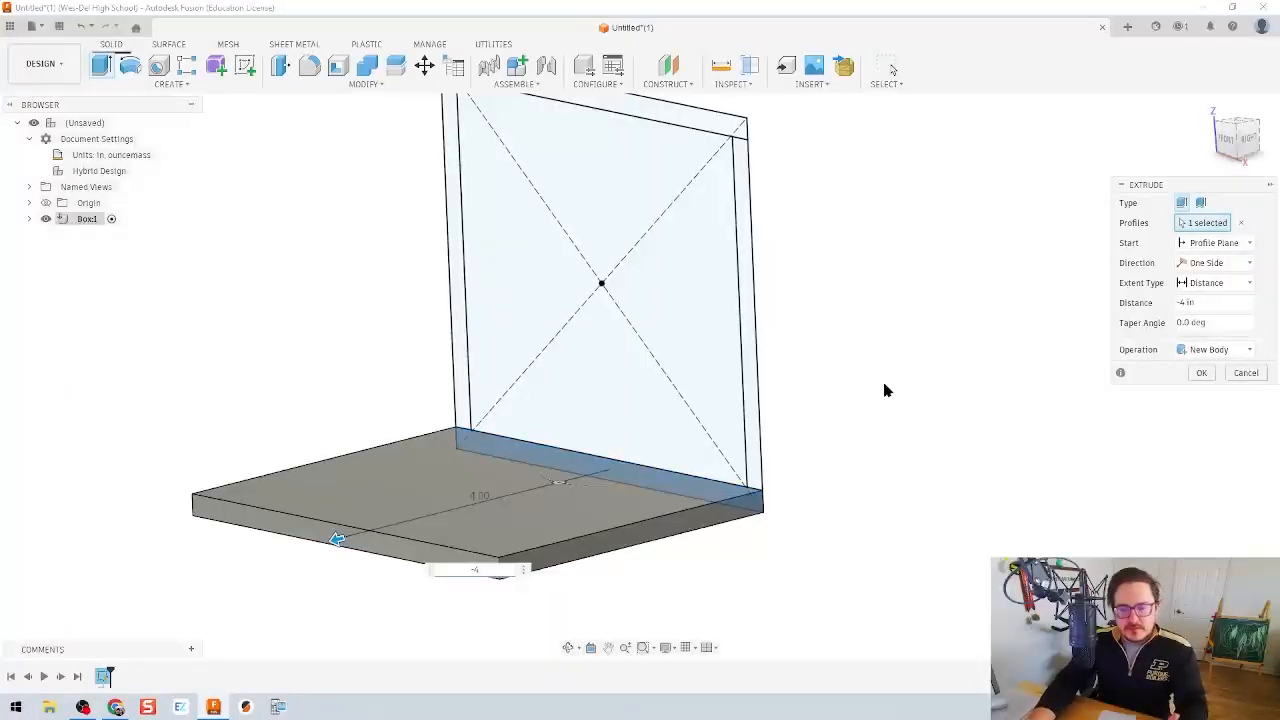
{"action": "left_click", "coordinate": [1225, 350]}
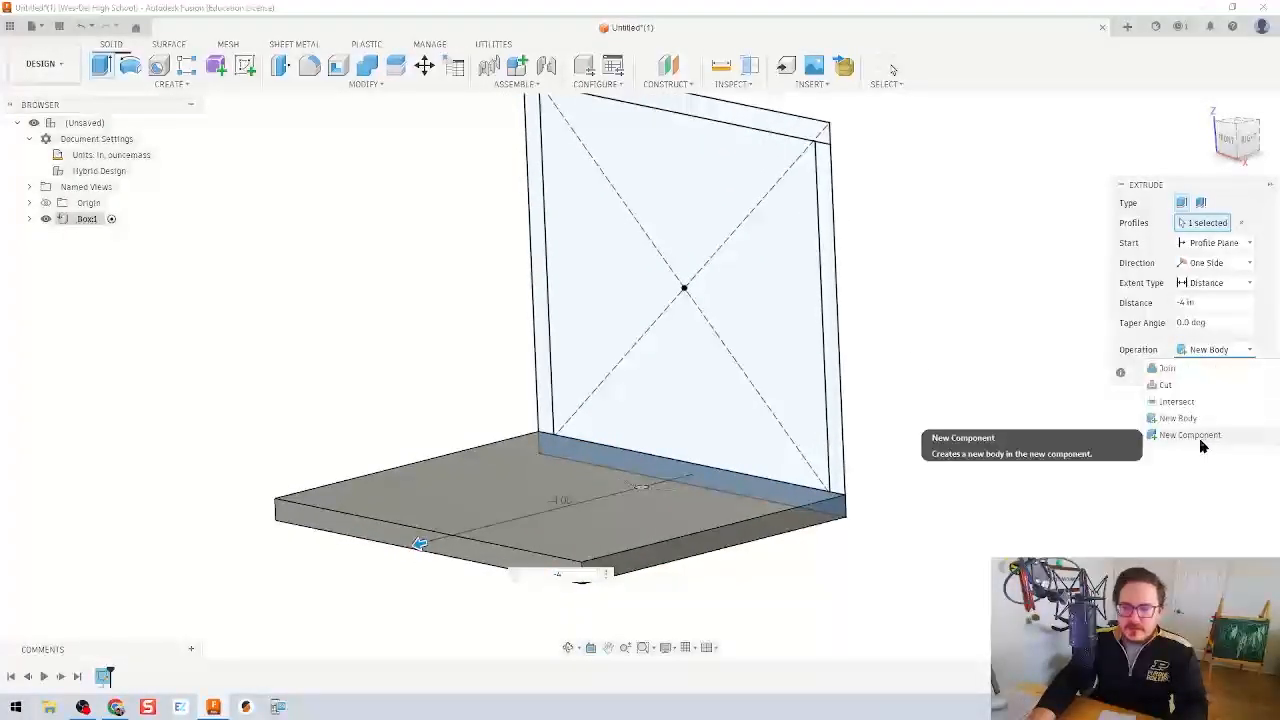
{"action": "left_click", "coordinate": [1203, 443]}
{"action": "left_click", "coordinate": [1201, 373]}
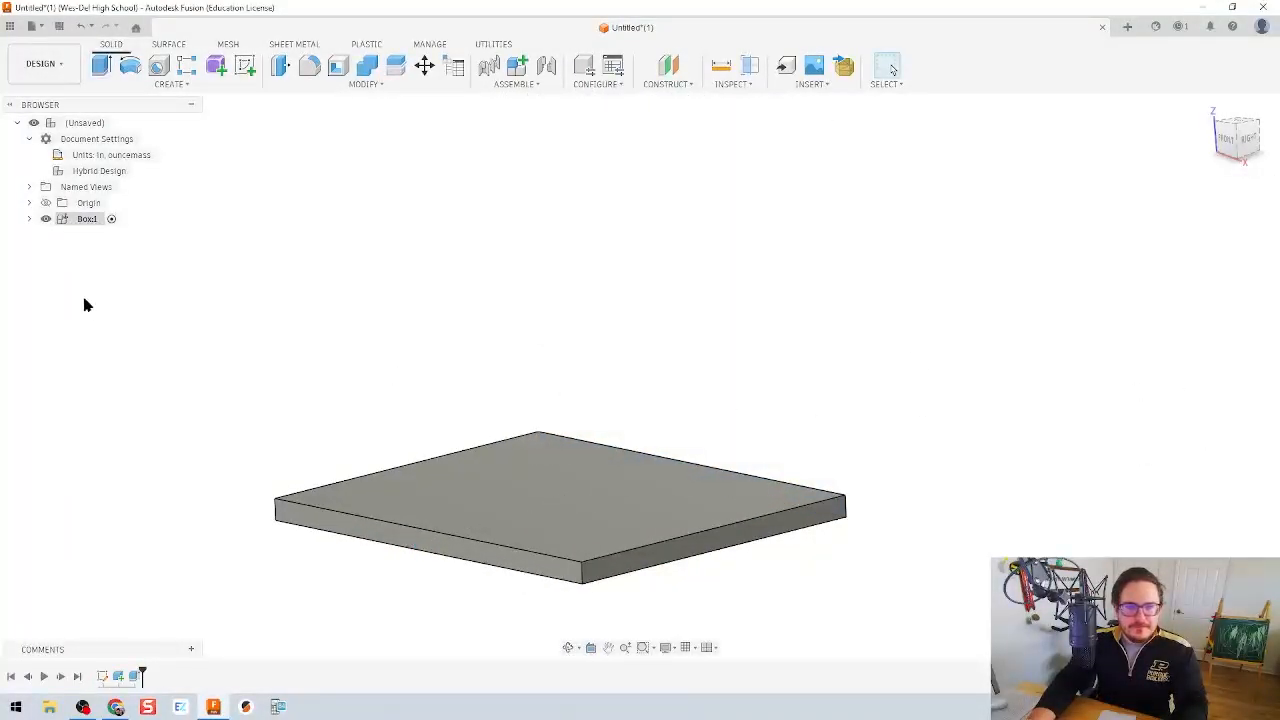
- Rename the extruded panel's component inside the Box component as Bottom
{"action": "middle_click_drag", "start_coordinate": [237, 318], "coordinate": [286, 312]}
{"action": "left_click", "coordinate": [29, 219]}
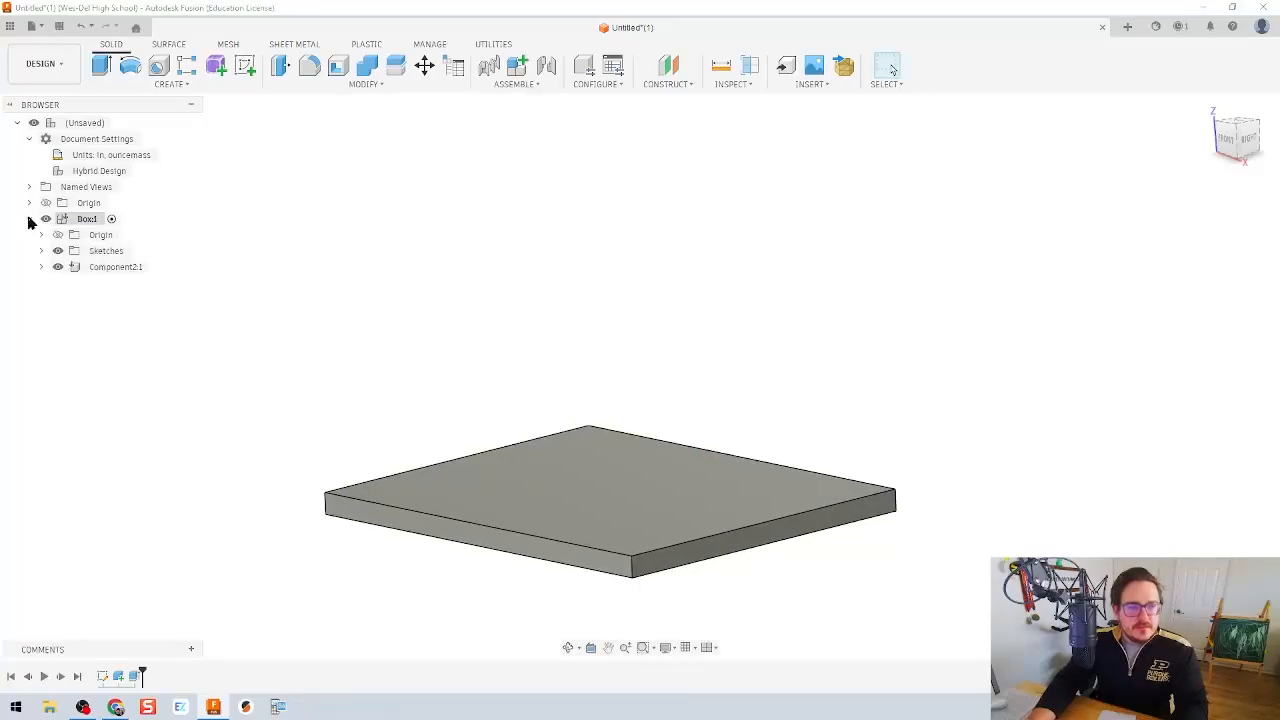
{"action": "left_click", "coordinate": [86, 219]}
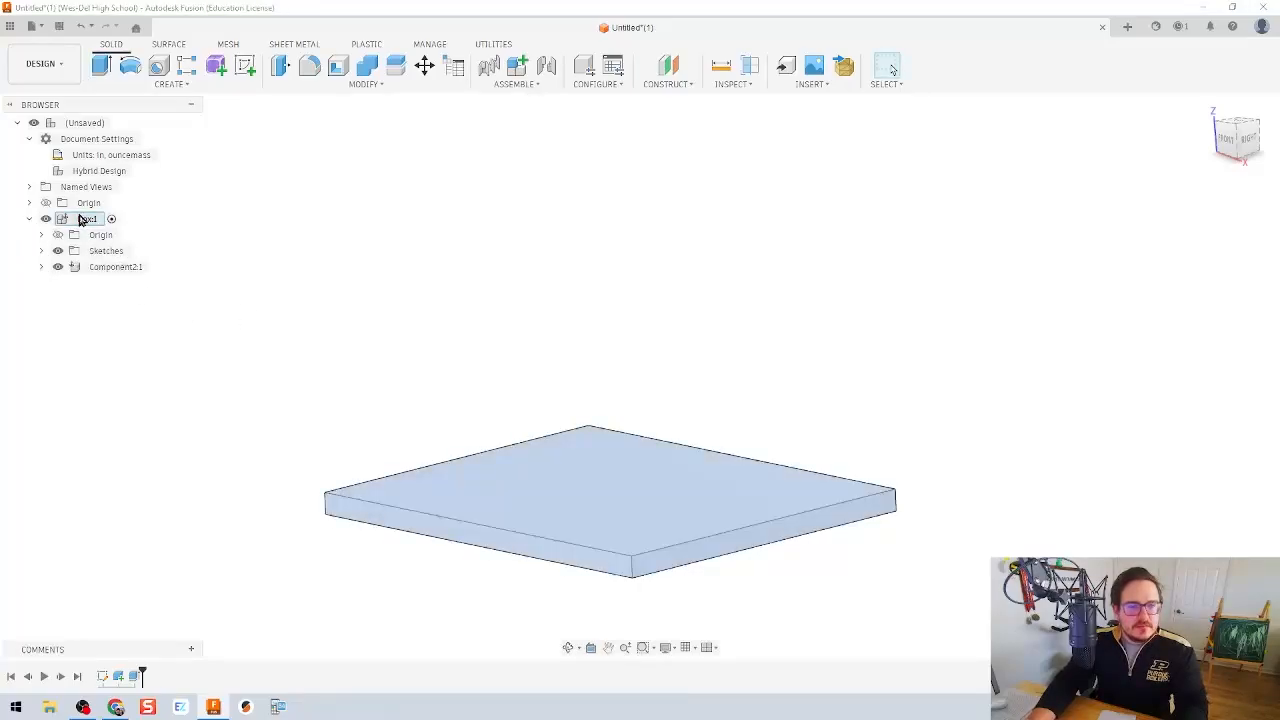
{"action": "left_click", "coordinate": [98, 268]}
{"action": "left_click", "coordinate": [98, 268]}
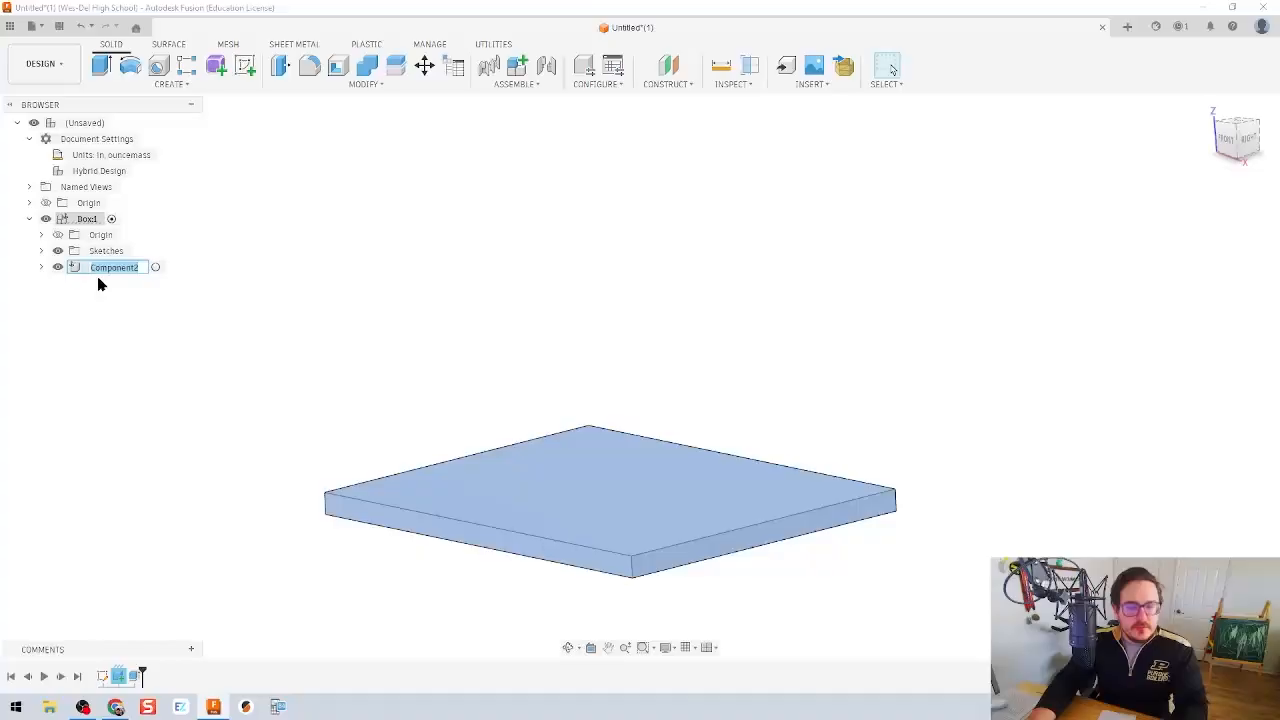
{"action": "type", "text": "B"}
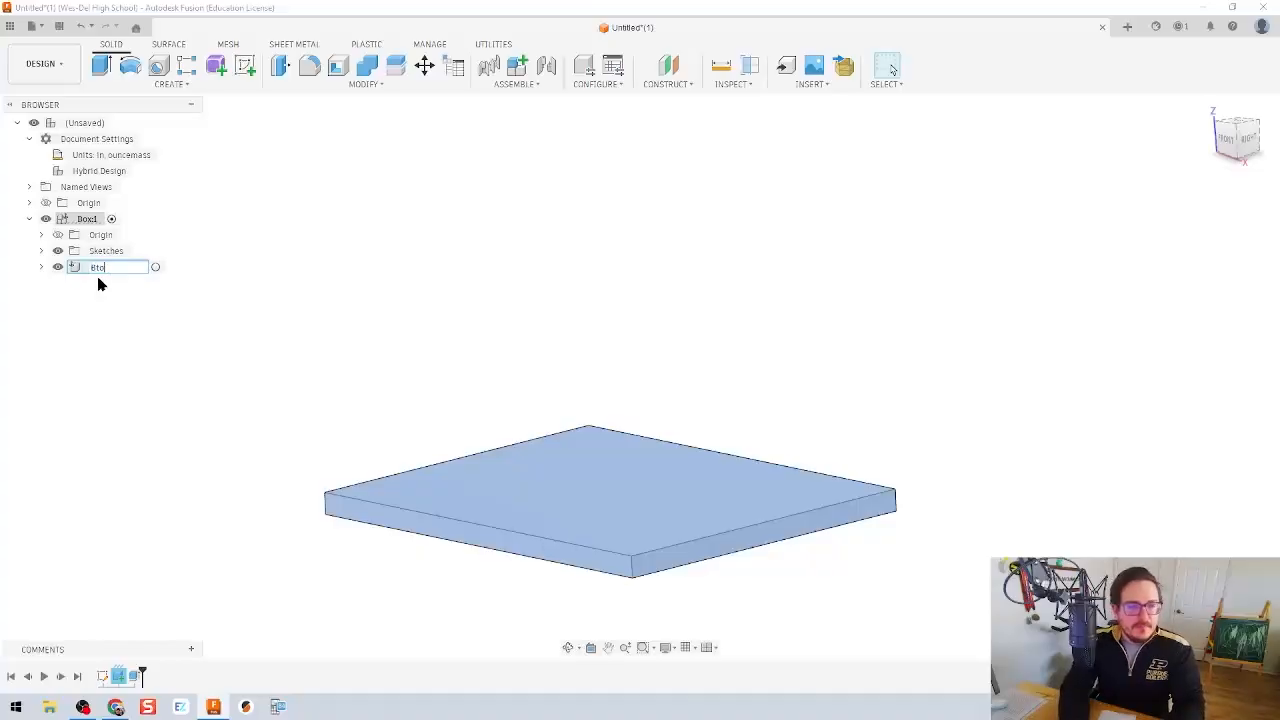
{"action": "type", "text": "ottom"}
{"action": "key", "text": "Return"}
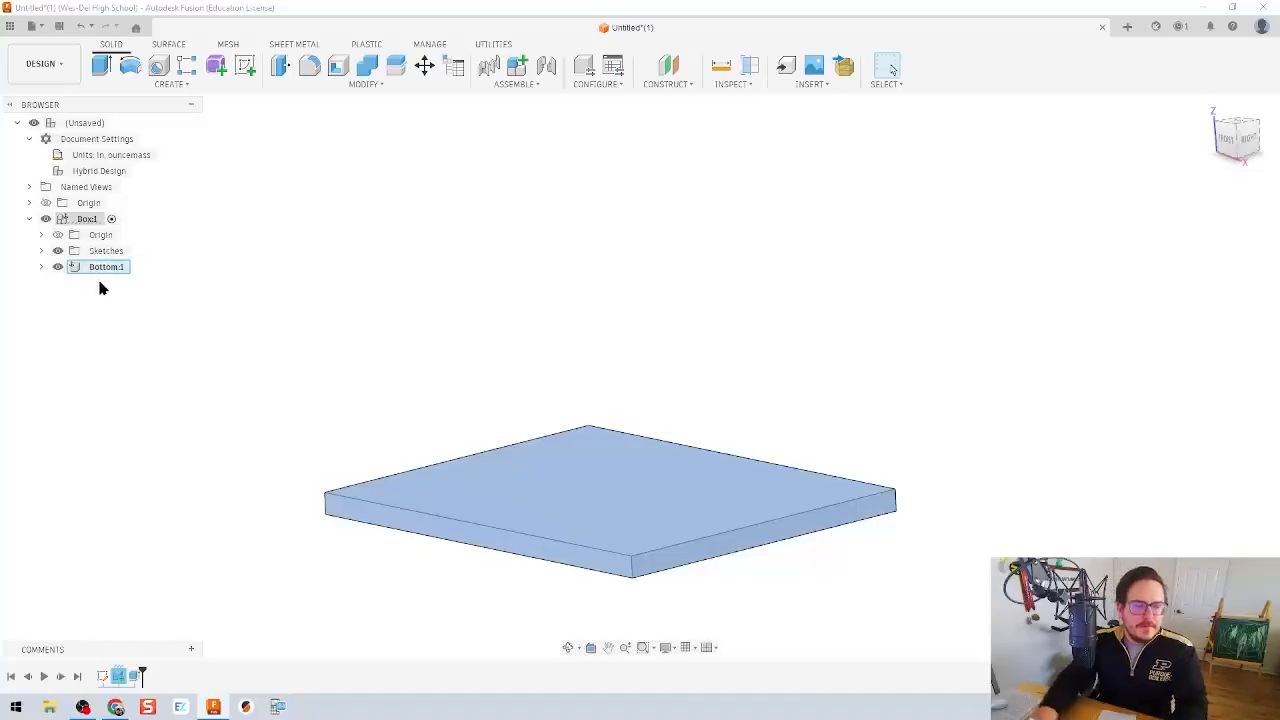
{"action": "left_click", "coordinate": [103, 291]}
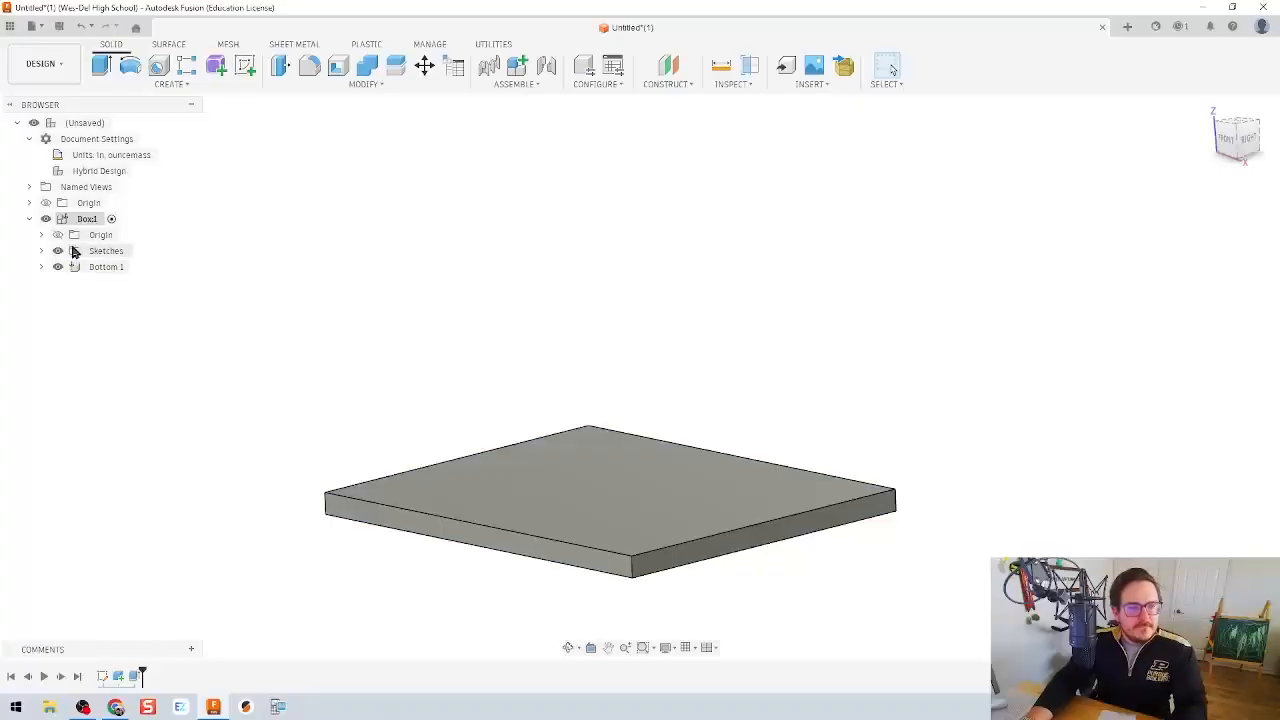
- Make the frame sketch inside the Box component visible again
{"action": "left_click", "coordinate": [41, 251]}
{"action": "left_click", "coordinate": [69, 266]}
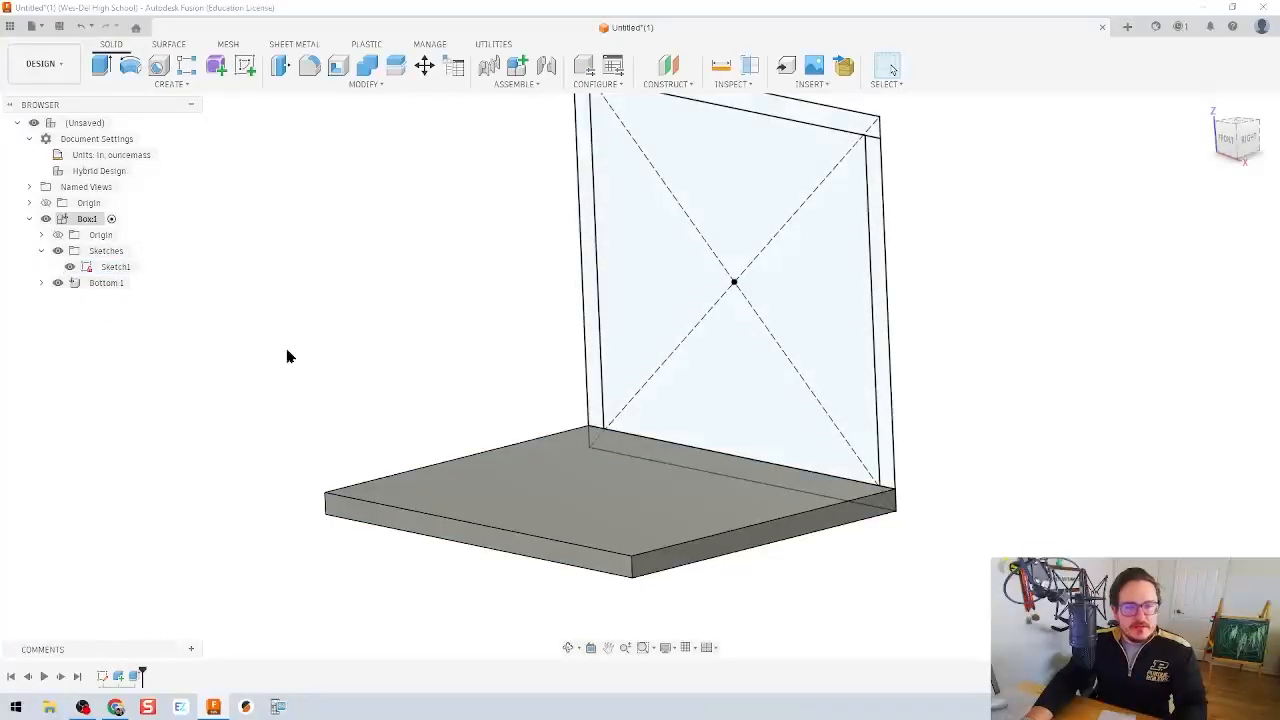
{"action": "middle_click_drag", "start_coordinate": [430, 368], "coordinate": [479, 412]}
{"action": "scroll", "coordinate": [479, 412], "scroll_direction": "down", "scroll_amount": 2}
{"action": "middle_click", "coordinate": [478, 412]}
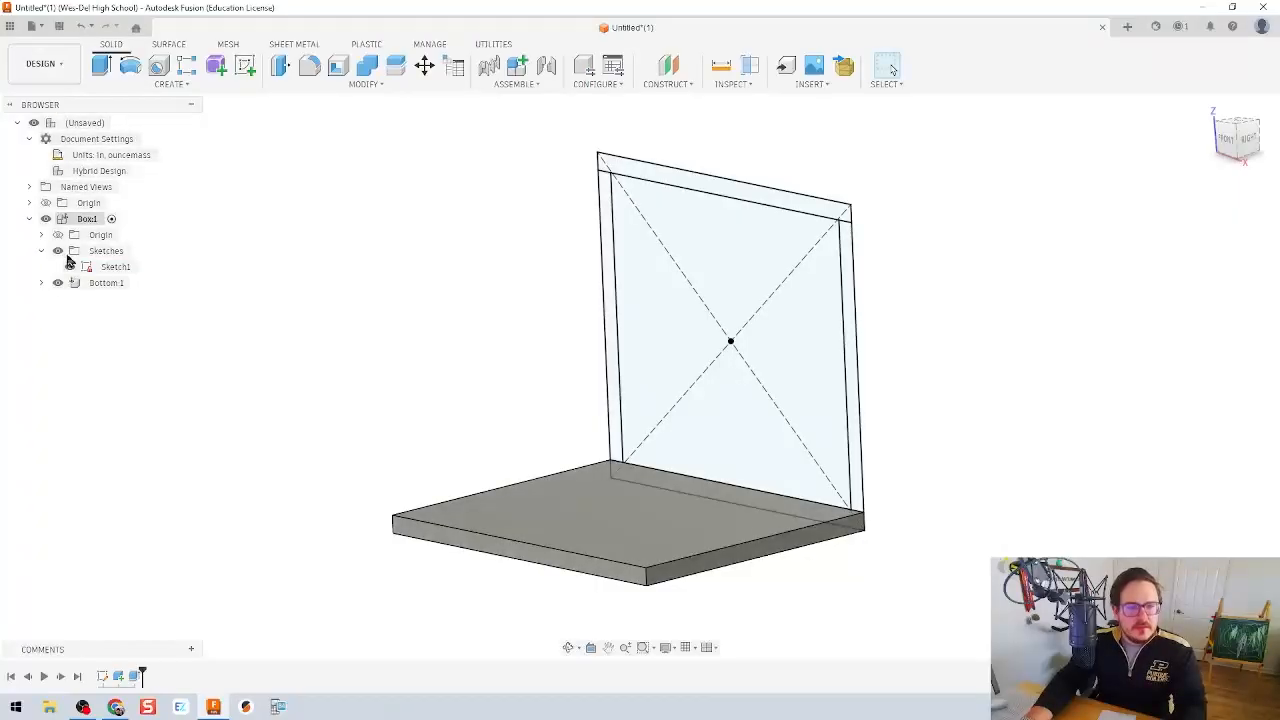
- Extrude the frame's top strip by -4 in as a new component
{"action": "key", "text": "e"}
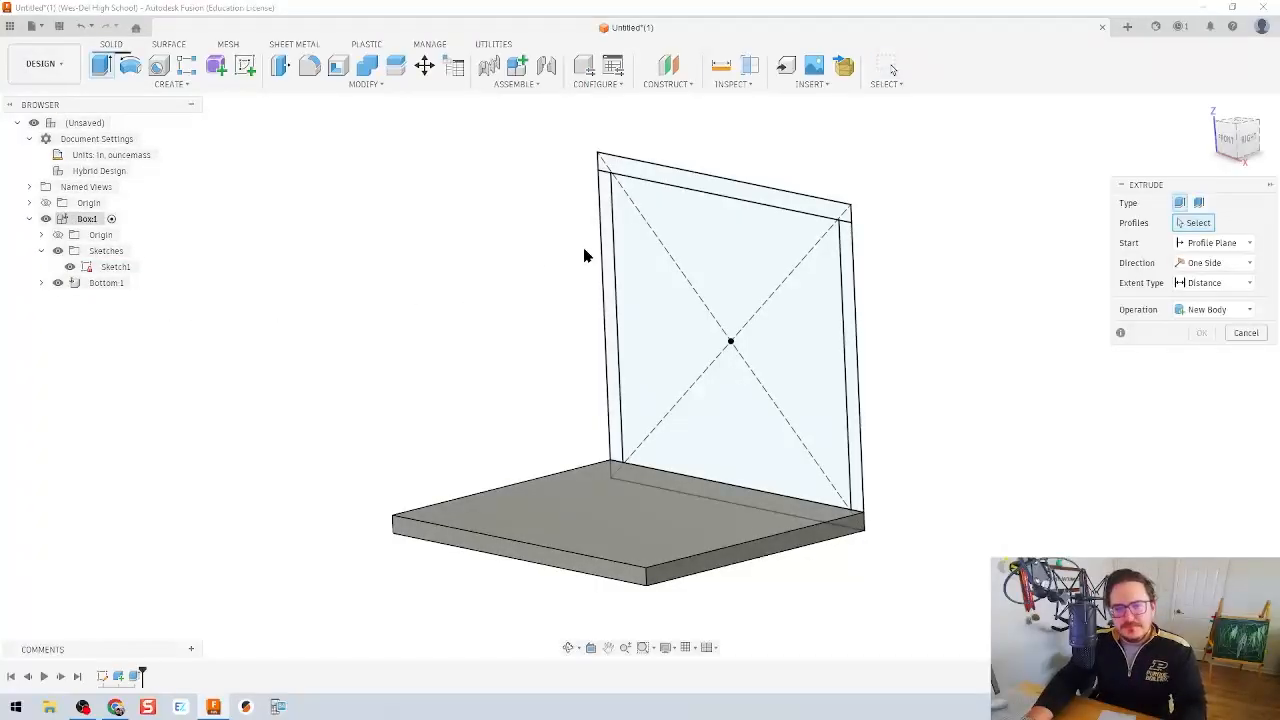
{"action": "left_click", "coordinate": [664, 184]}
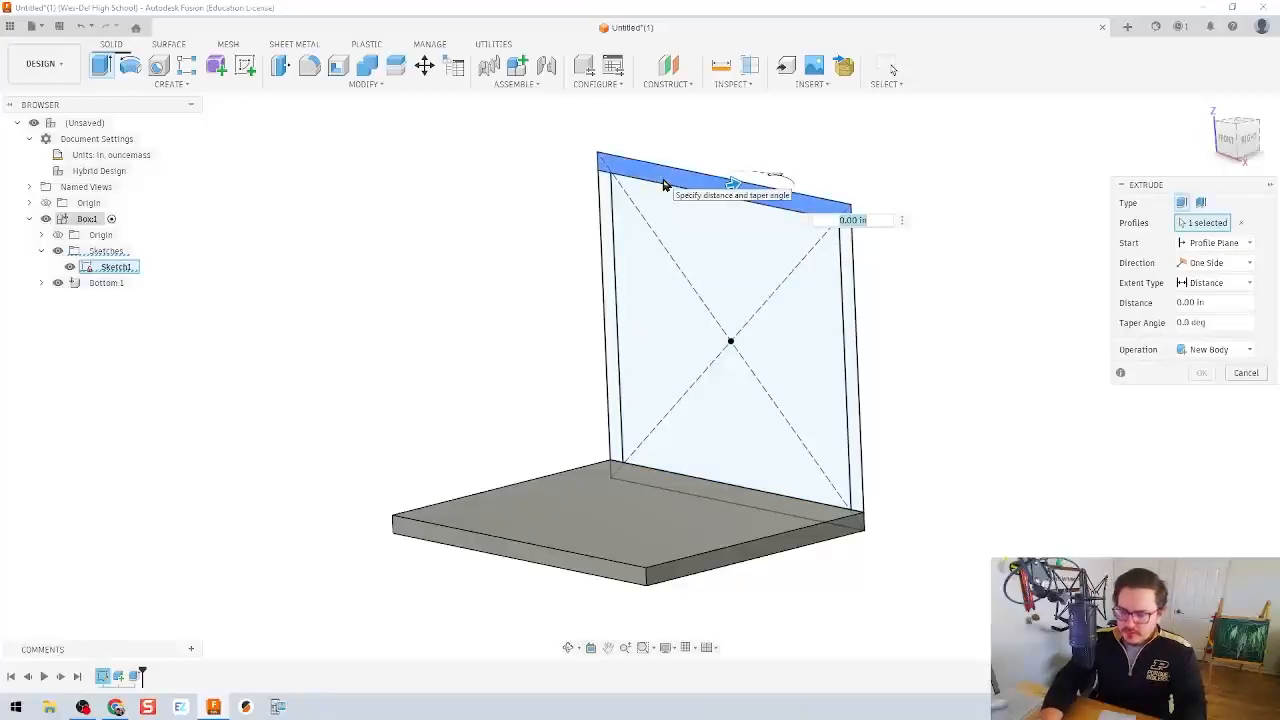
{"action": "type", "text": "-4"}
{"action": "left_click", "coordinate": [1208, 349]}
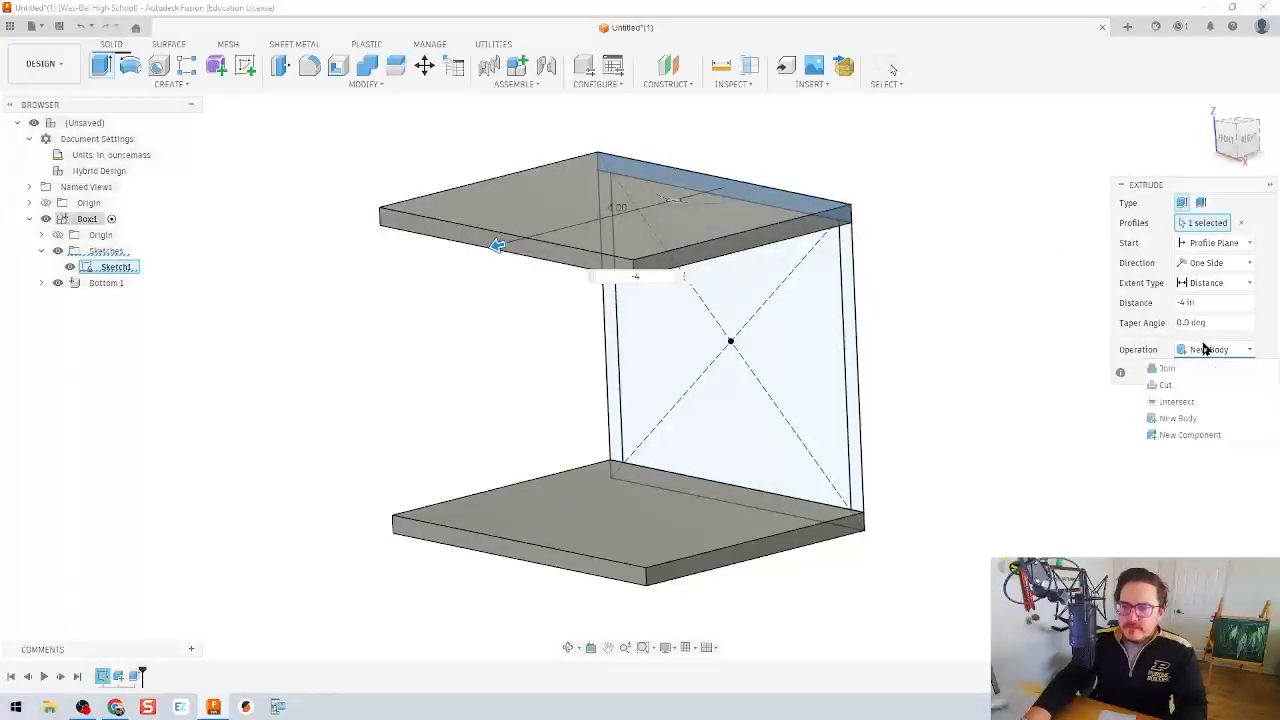
{"action": "left_click", "coordinate": [1194, 434]}
{"action": "left_click", "coordinate": [1198, 372]}
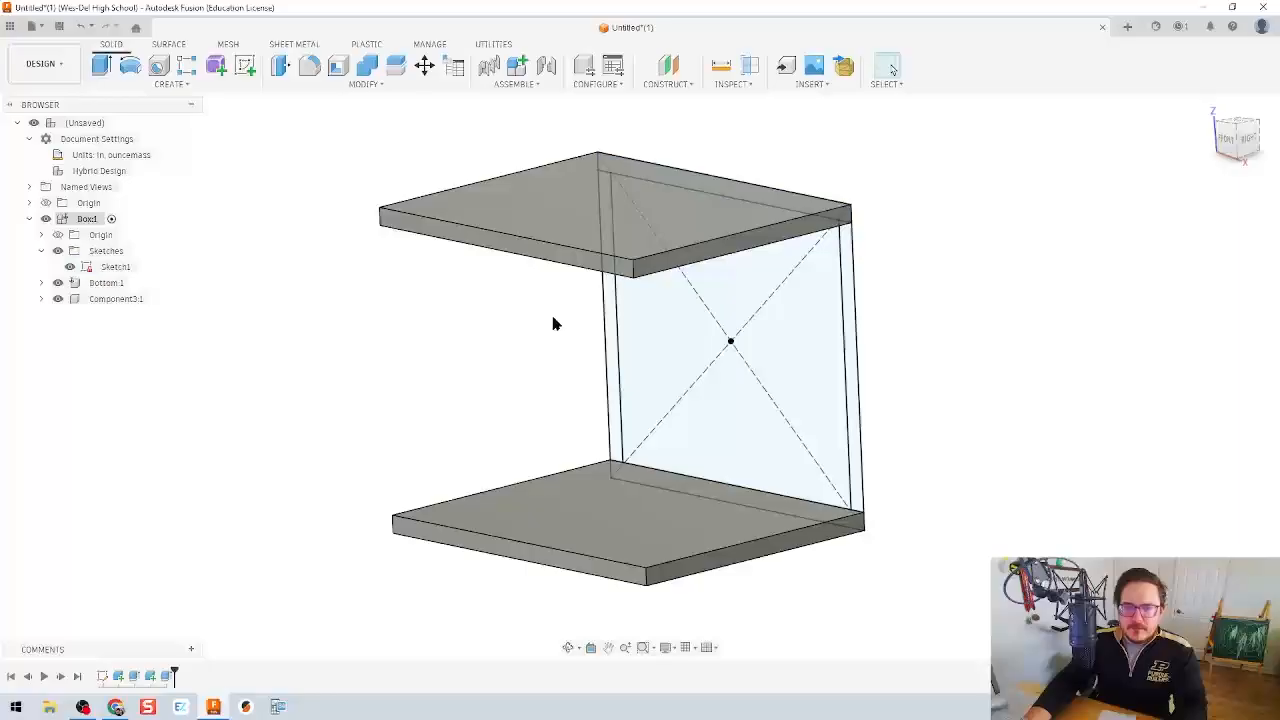
- Extrude the frame's left strip by -4 in as a new component
{"action": "key", "text": "e"}
{"action": "left_click", "coordinate": [608, 345]}
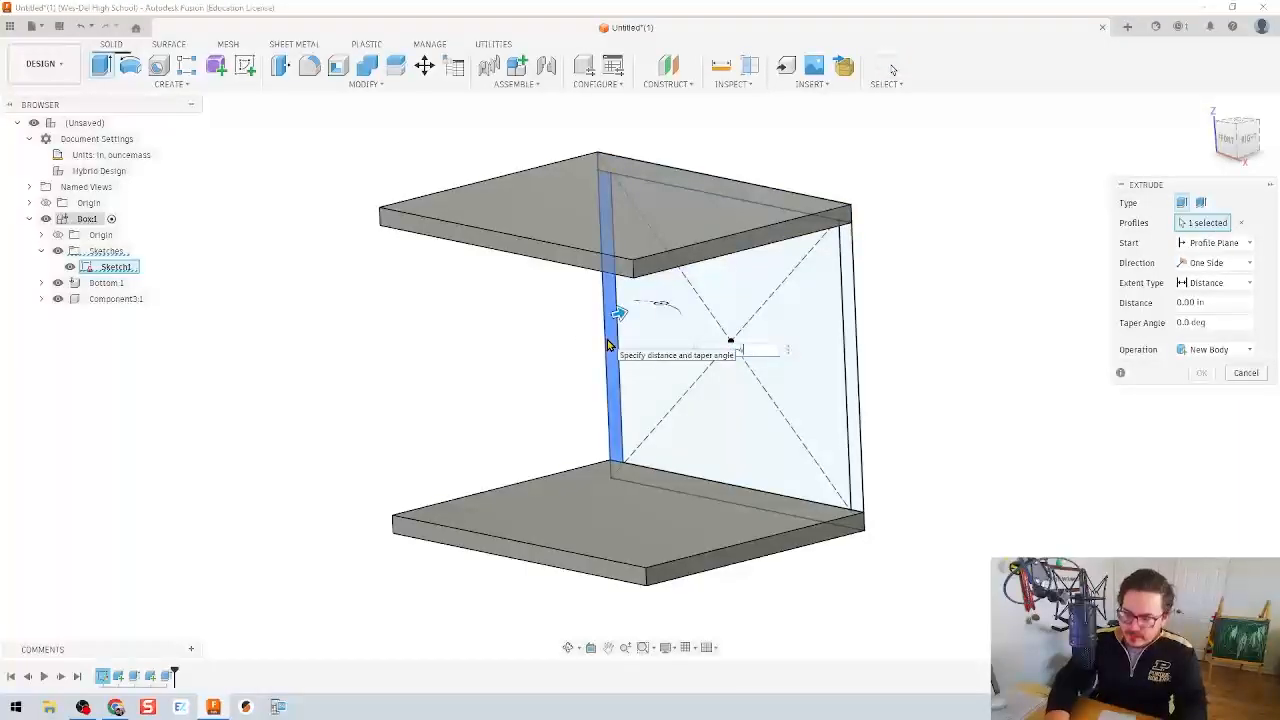
{"action": "type", "text": "-4"}
{"action": "left_click", "coordinate": [1216, 349]}
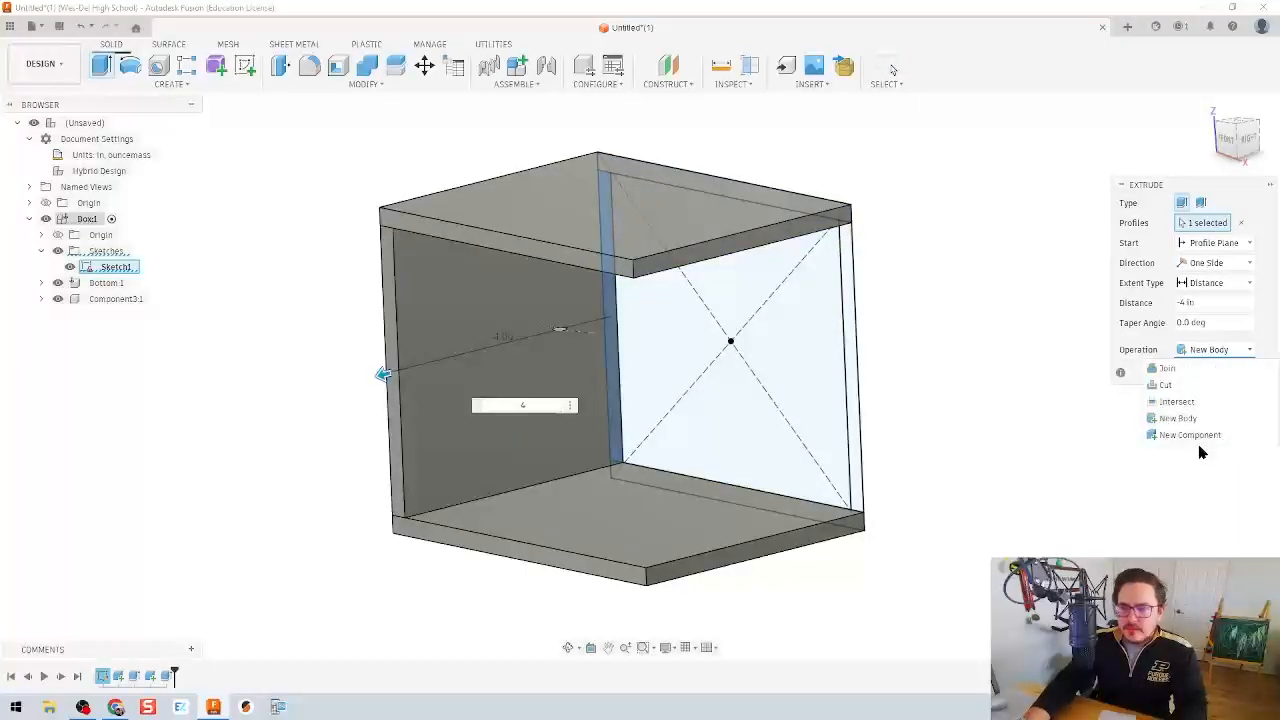
{"action": "left_click", "coordinate": [1193, 433]}
{"action": "left_click", "coordinate": [1199, 373]}
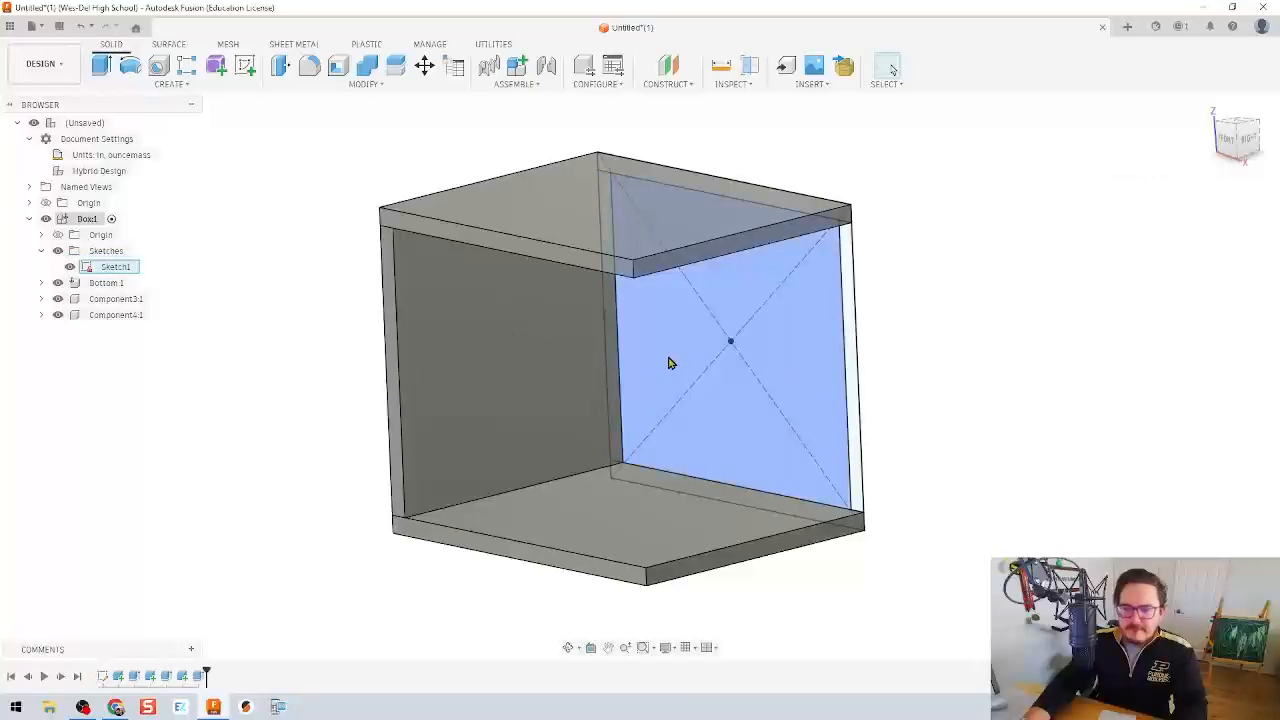
- Extrude the frame's large inner rectangle by -0.25 in as a new component for the back panel
{"action": "key", "text": "e"}
{"action": "left_click", "coordinate": [668, 356]}
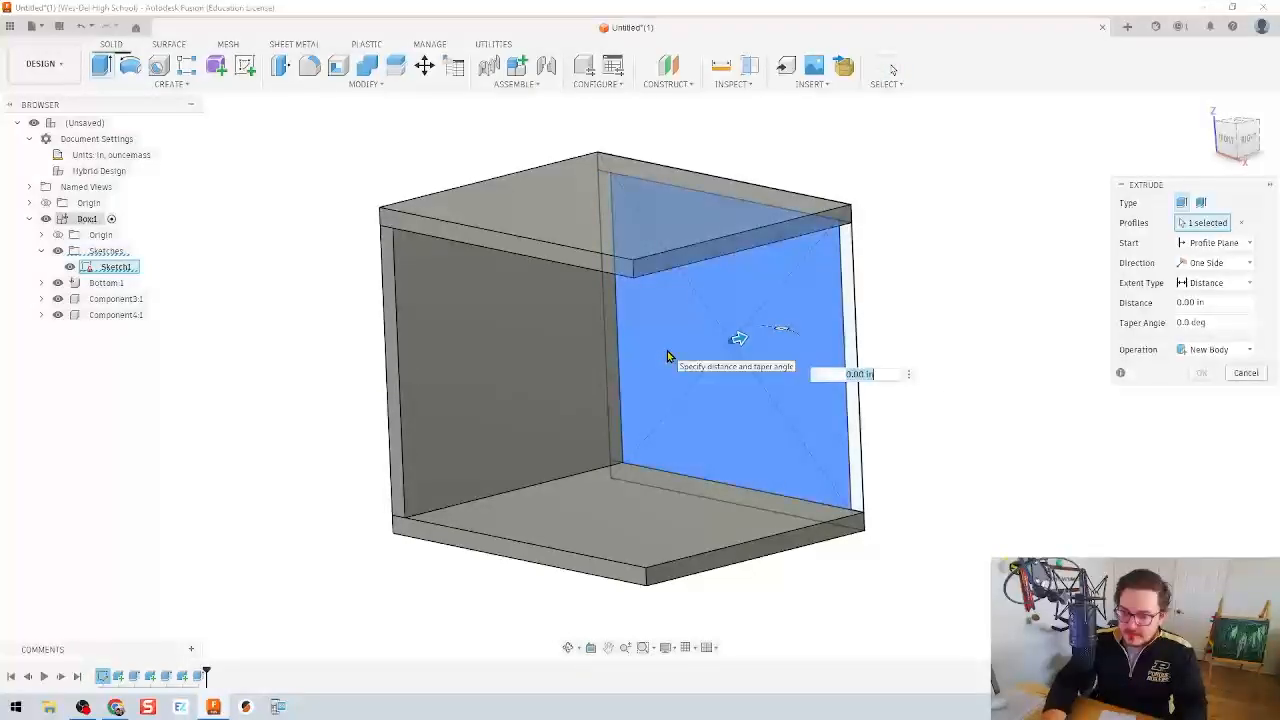
{"action": "key", "text": "BackSpace"}
{"action": "type", "text": "-0.25"}
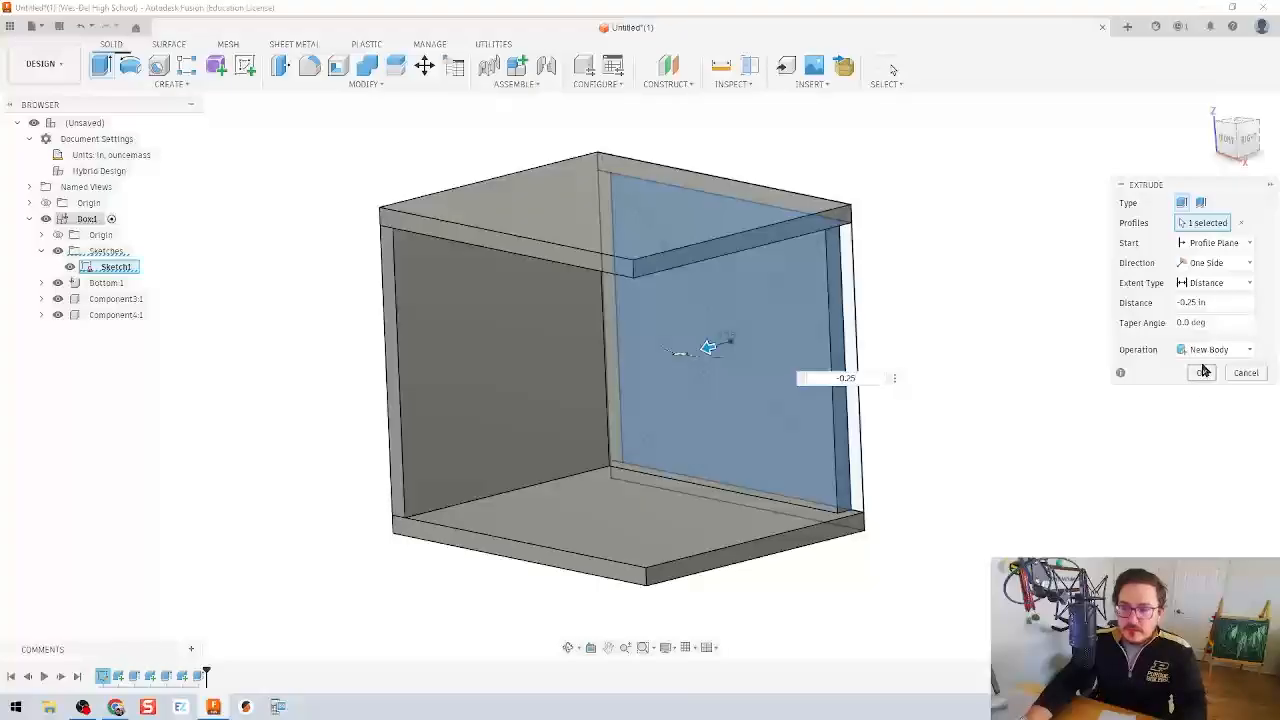
{"action": "left_click", "coordinate": [1208, 351]}
{"action": "left_click", "coordinate": [1197, 437]}
{"action": "left_click", "coordinate": [1201, 372]}
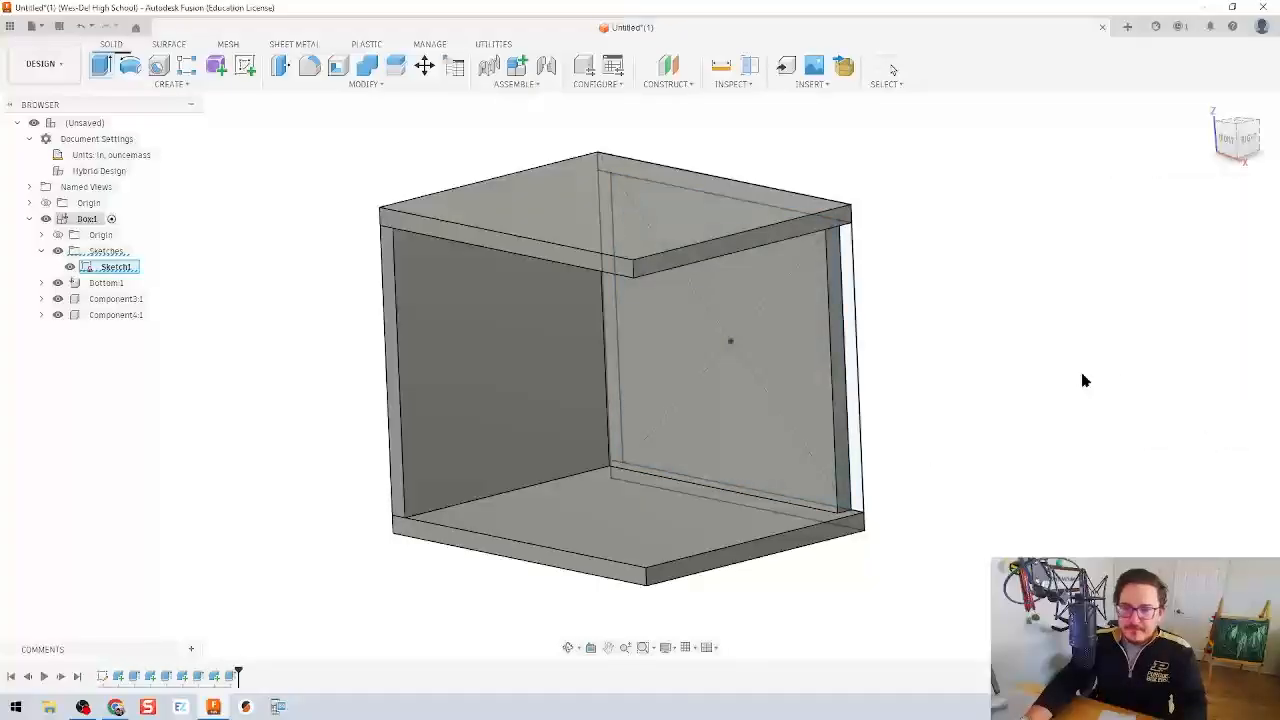
- Extrude the frame's right strip by -4 in as a new component
{"action": "key", "text": "e"}
{"action": "left_click", "coordinate": [845, 357]}
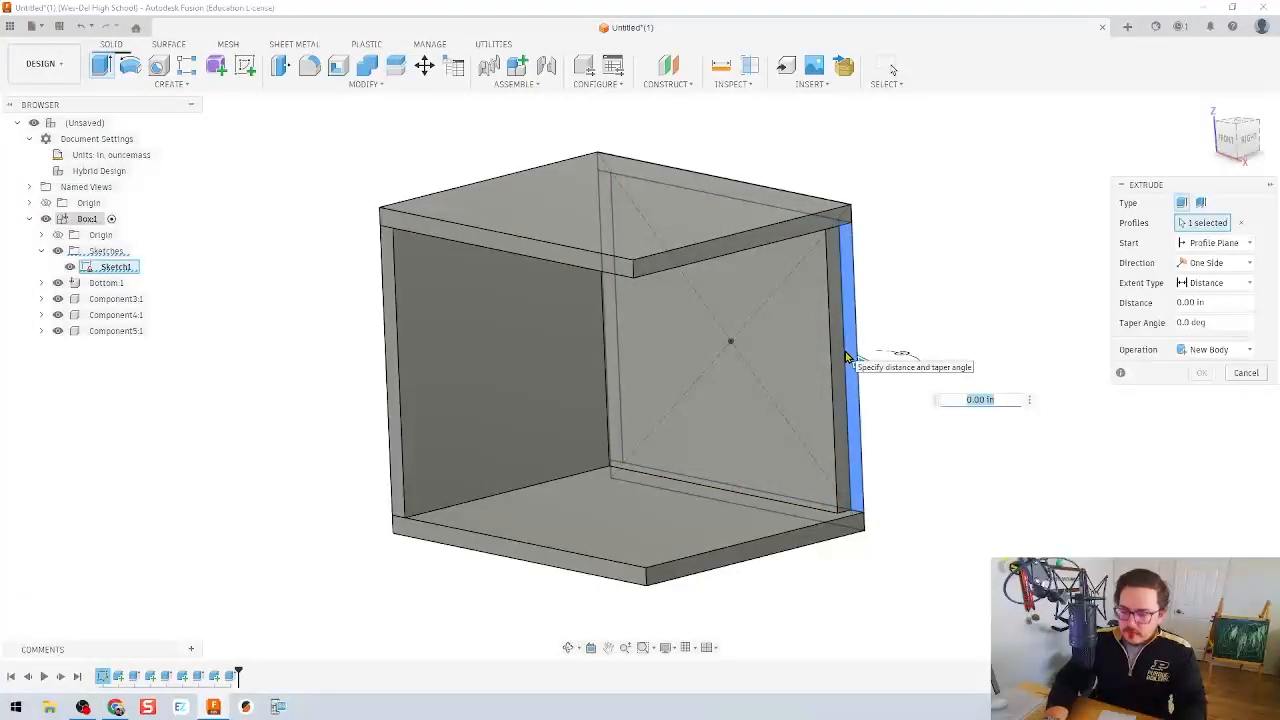
{"action": "type", "text": "-4"}
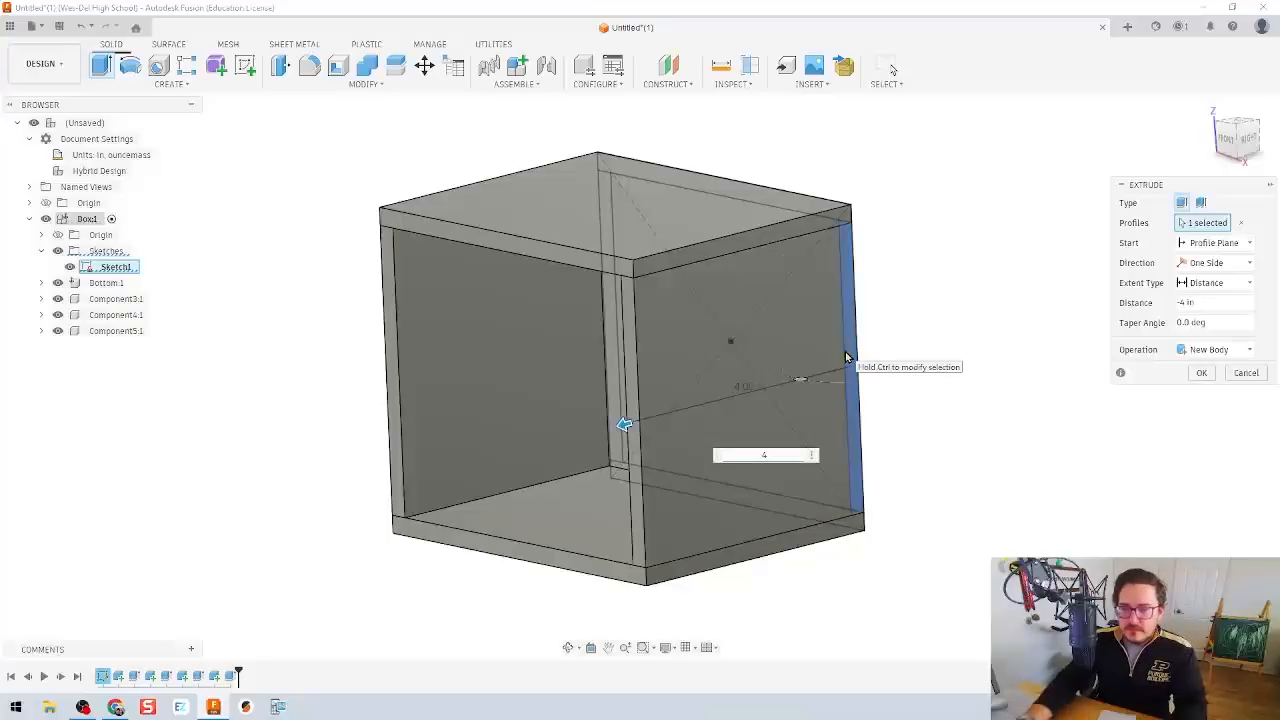
{"action": "left_click", "coordinate": [1208, 350]}
{"action": "left_click", "coordinate": [1188, 436]}
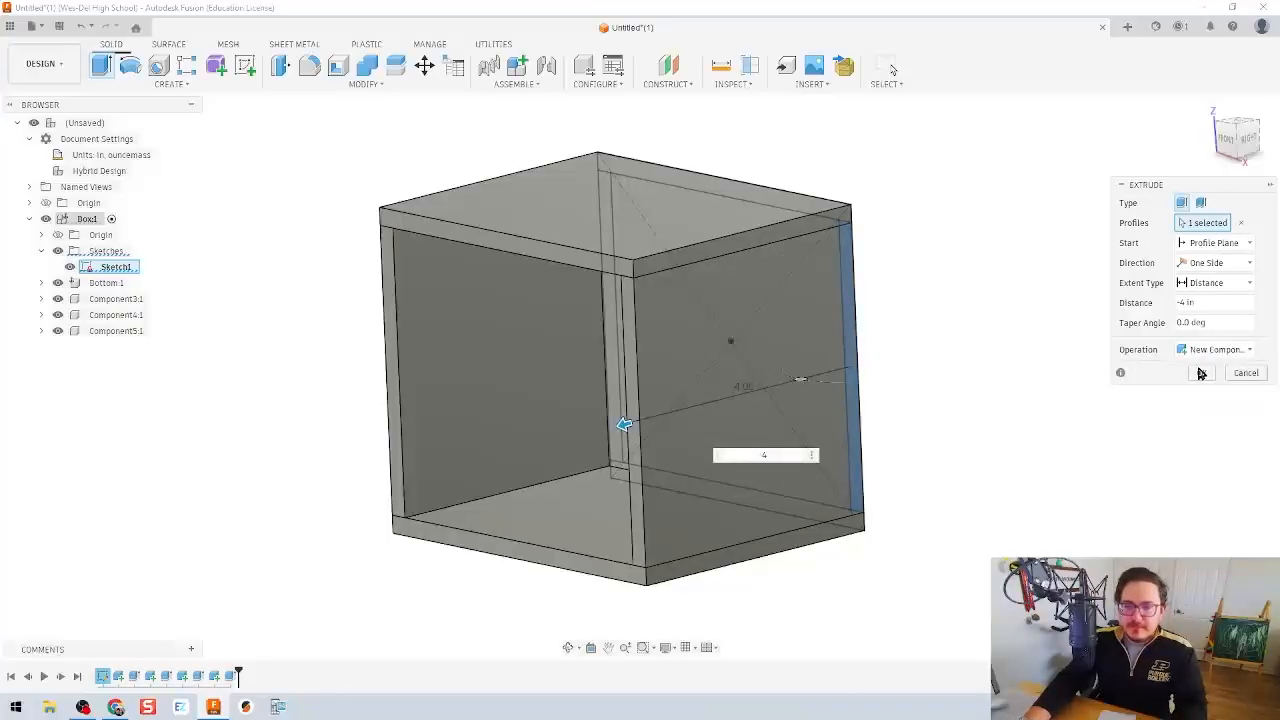
{"action": "left_click", "coordinate": [1201, 372]}
- Rename the top panel's component as Top and the left panel's component as Left
{"action": "middle_click_drag", "start_coordinate": [214, 372], "coordinate": [319, 372], "text": "shift"}
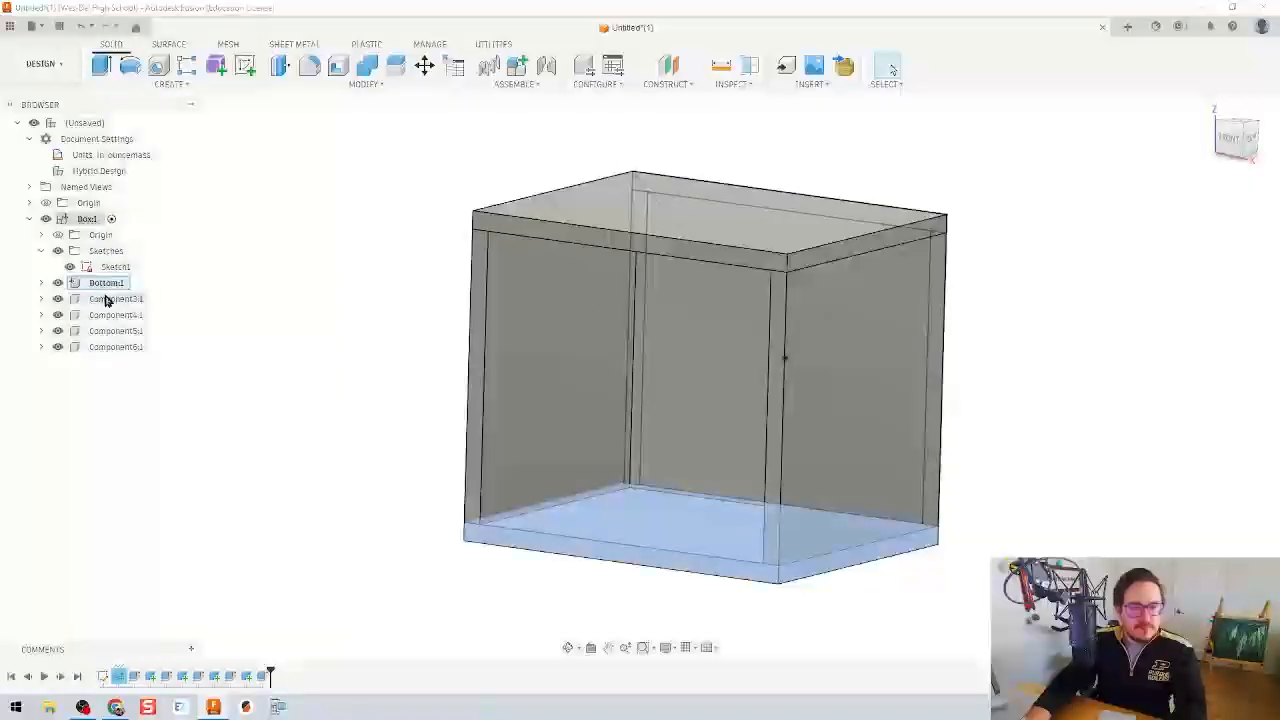
{"action": "double_click", "coordinate": [110, 303]}
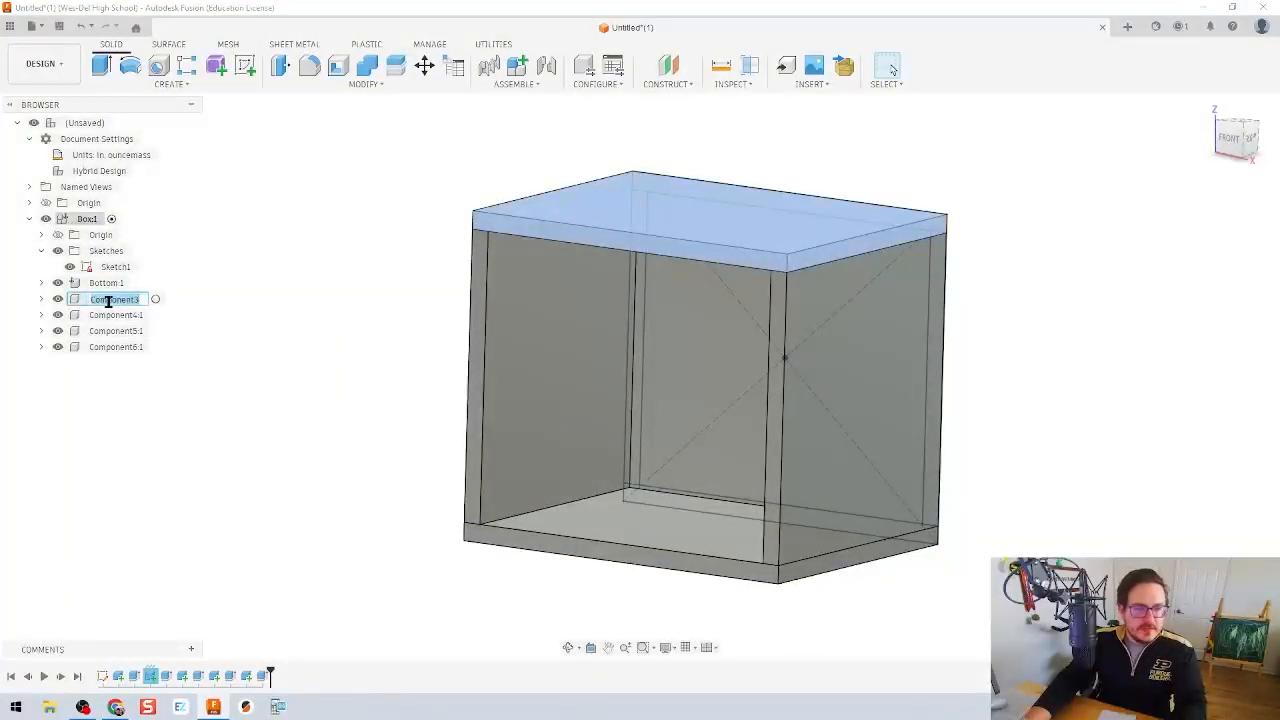
{"action": "type", "text": "Top"}
{"action": "key", "text": "Return"}
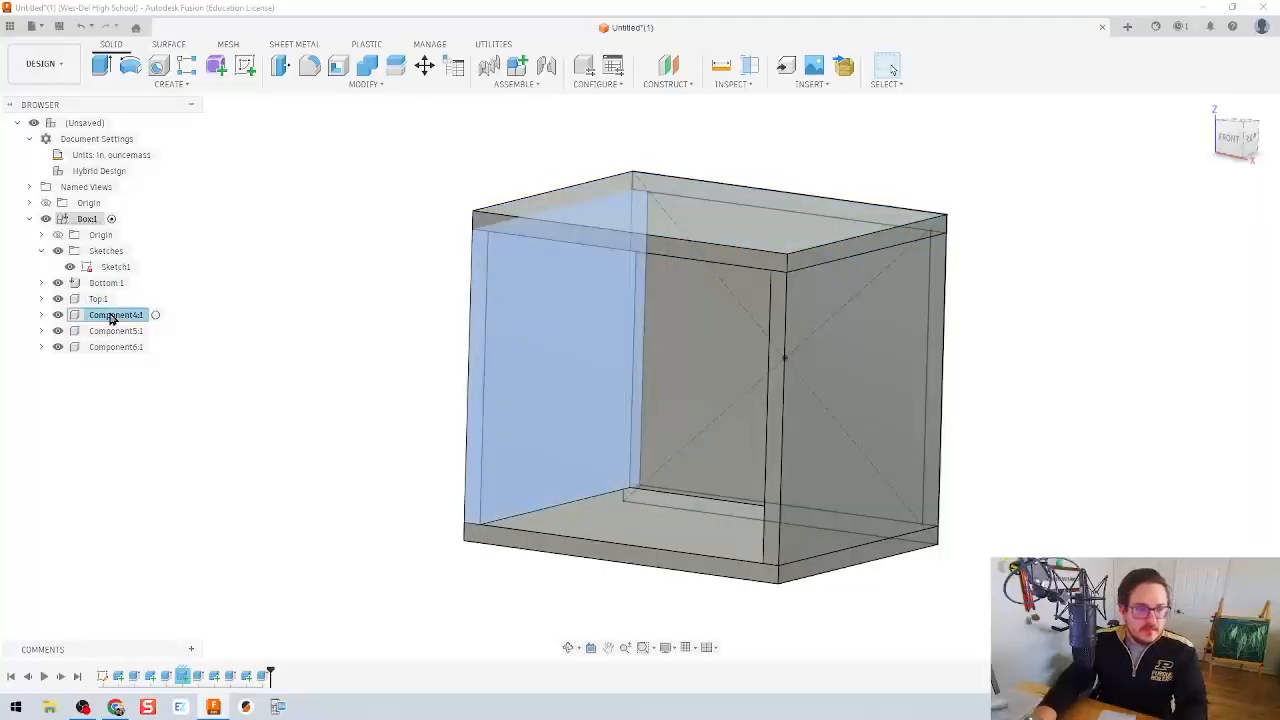
{"action": "double_click", "coordinate": [110, 315]}
{"action": "type", "text": "Left"}
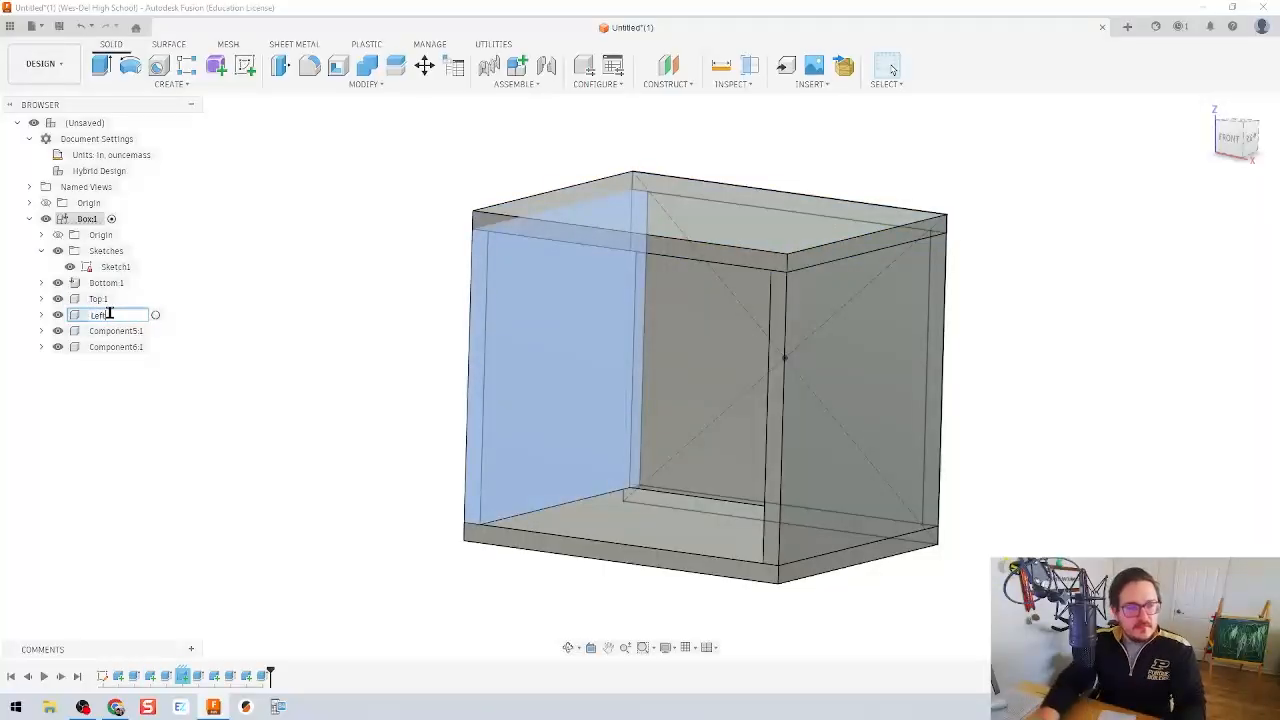
{"action": "key", "text": "Return"}
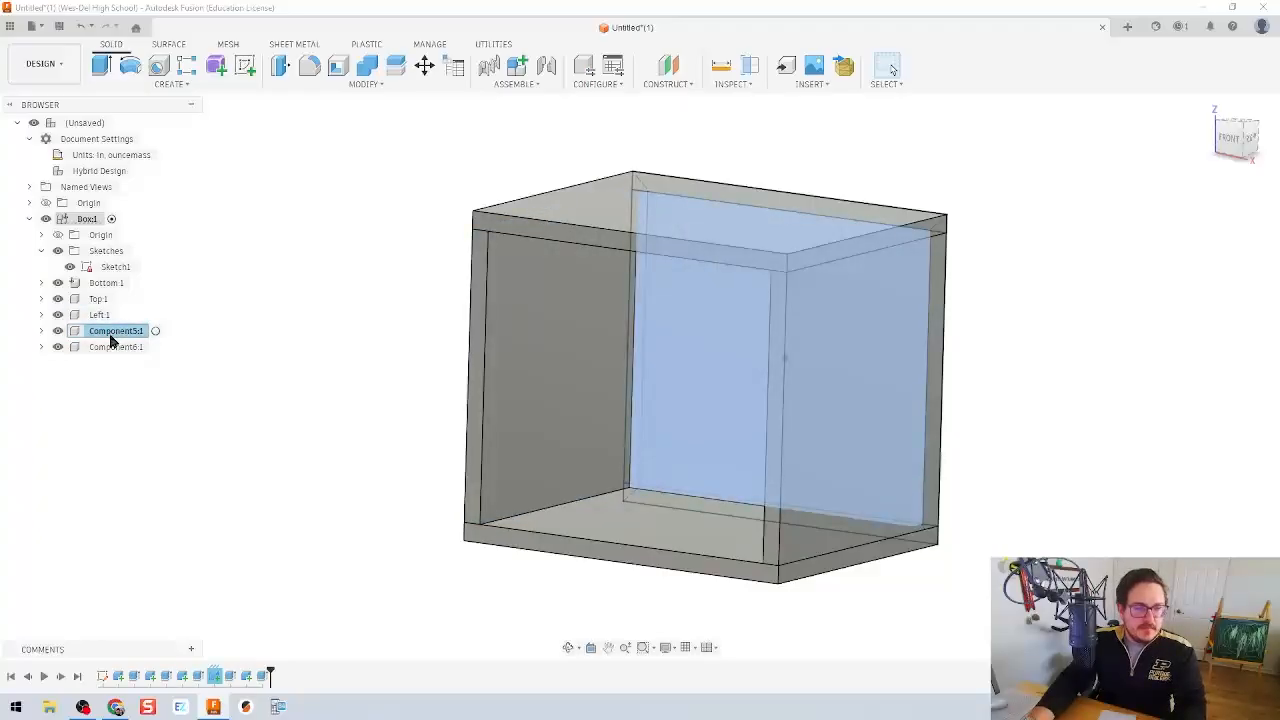
- Rename the back panel's component as Back and the right panel's component as Right
{"action": "left_click", "coordinate": [99, 334]}
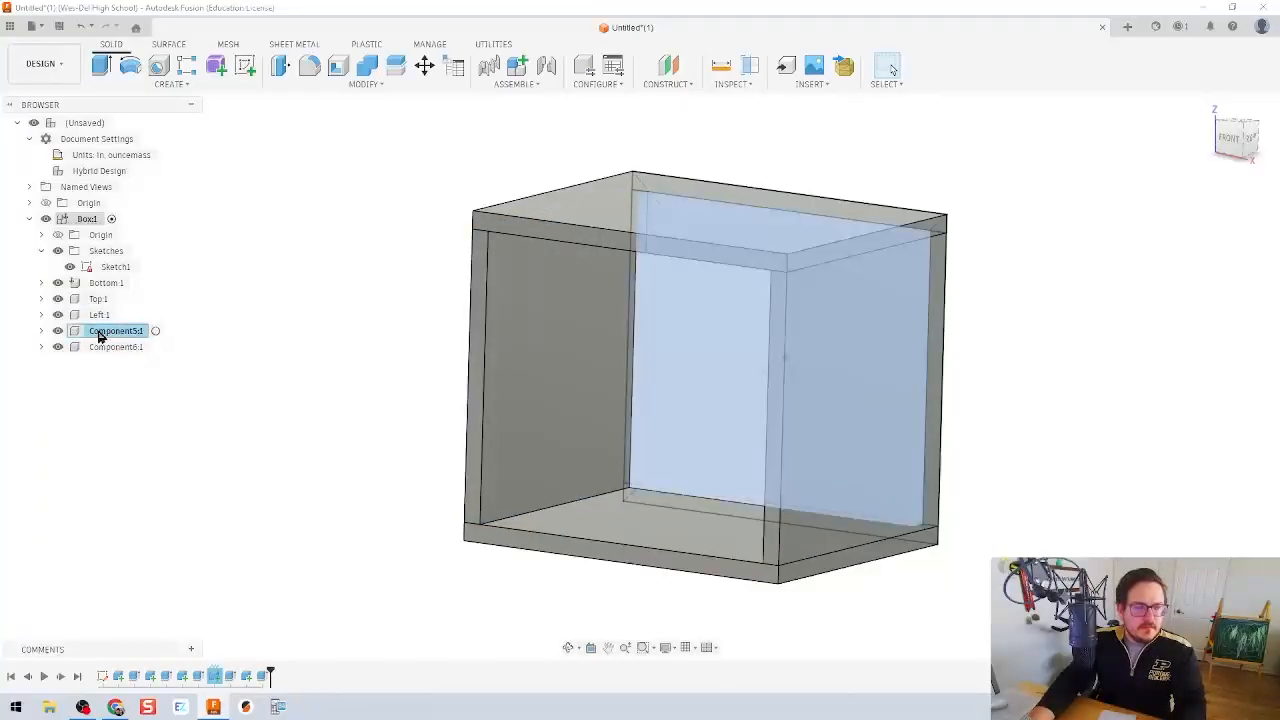
{"action": "double_click", "coordinate": [108, 337]}
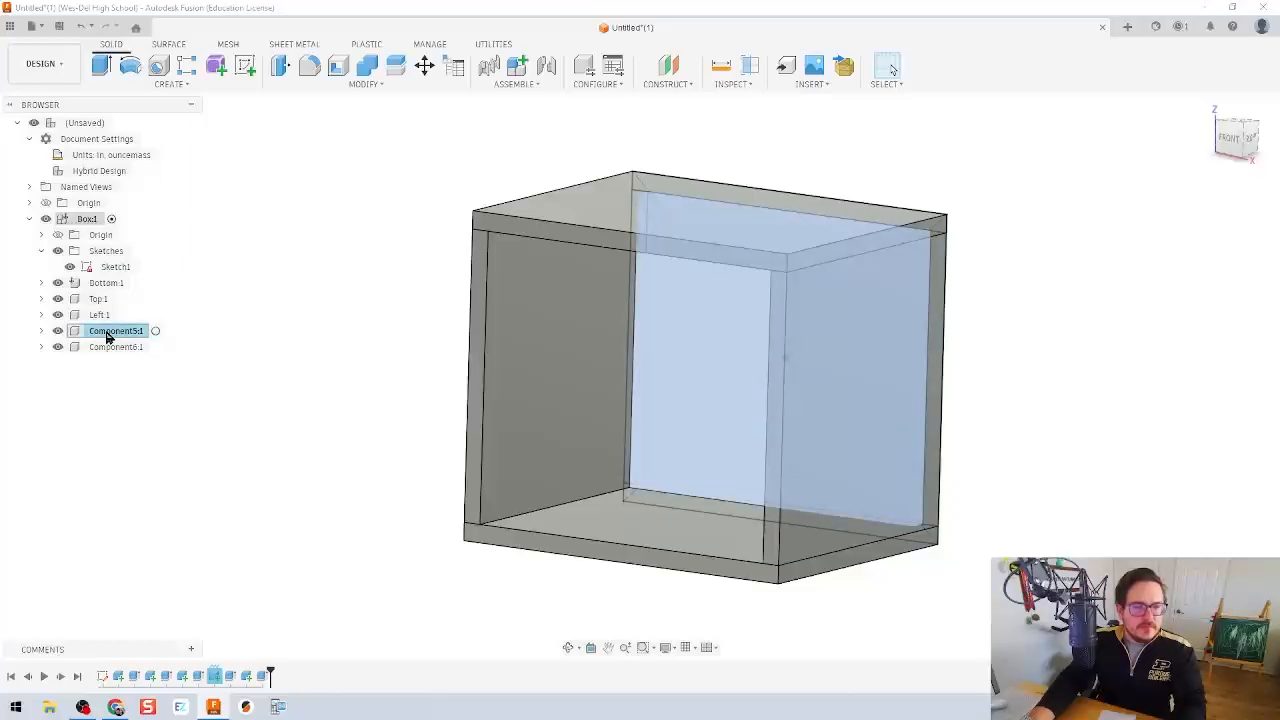
{"action": "type", "text": "Back"}
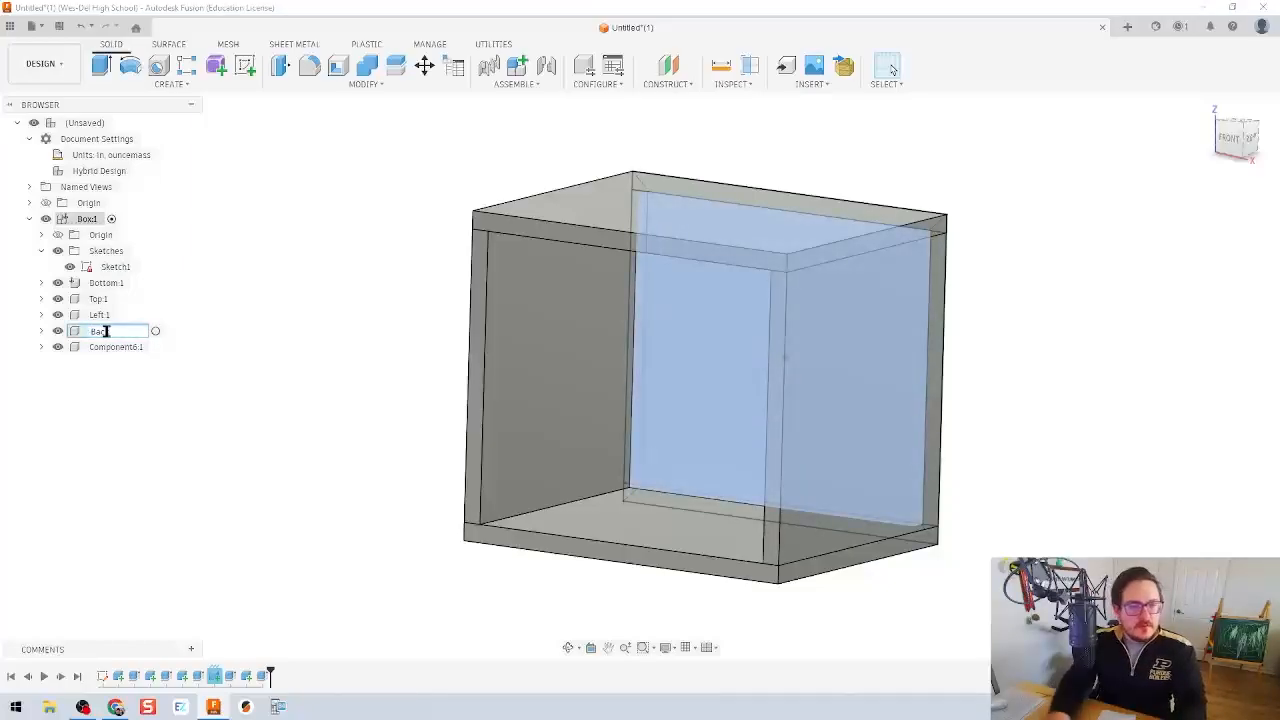
{"action": "key", "text": "Return"}
{"action": "left_click", "coordinate": [117, 348]}
{"action": "double_click", "coordinate": [117, 347]}
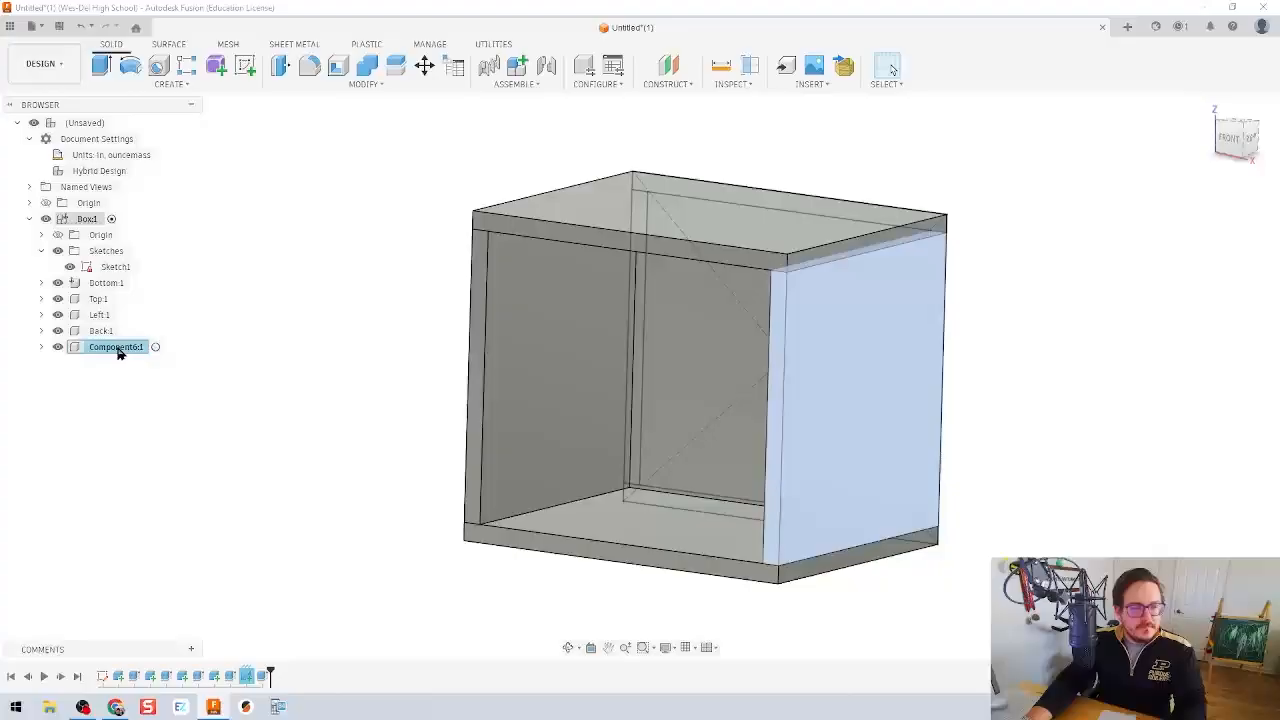
{"action": "type", "text": "Right"}
{"action": "key", "text": "Return"}
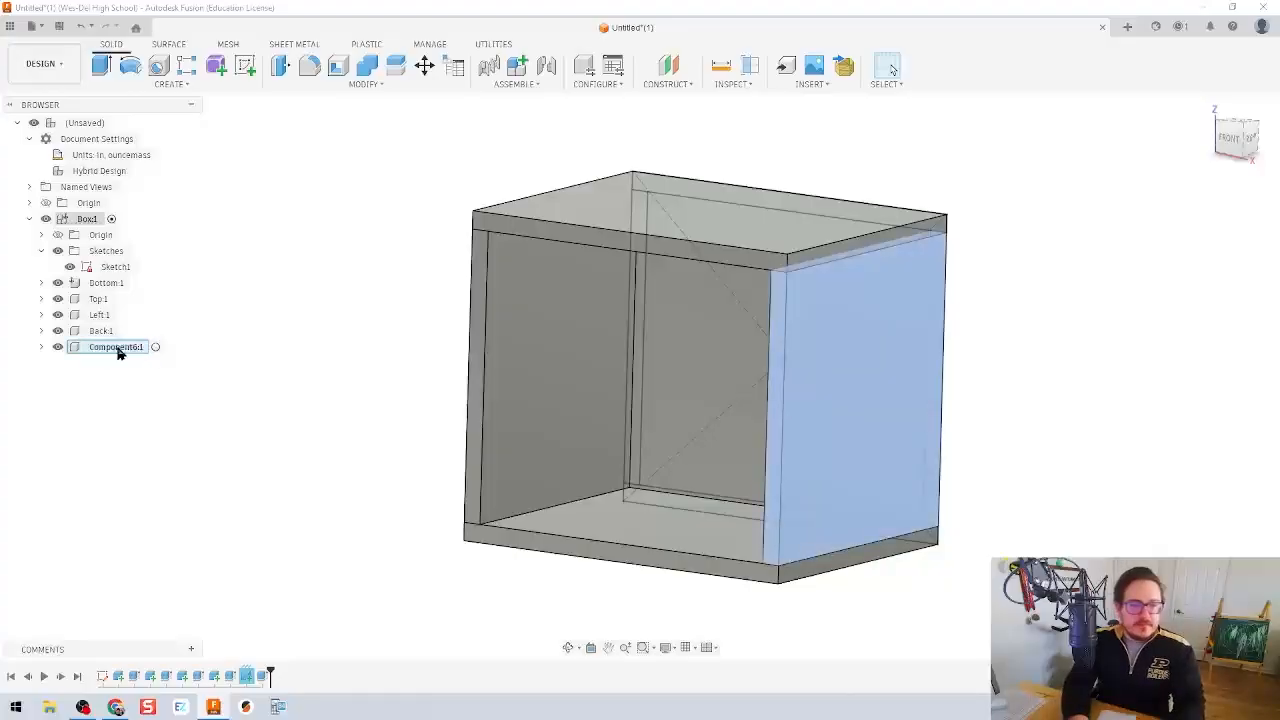
{"action": "left_click", "coordinate": [289, 385]}
- Move the left, right, back and top panels away from the box and revert them to their previous positions
{"action": "middle_click_drag", "start_coordinate": [455, 432], "coordinate": [436, 430], "text": "shift"}
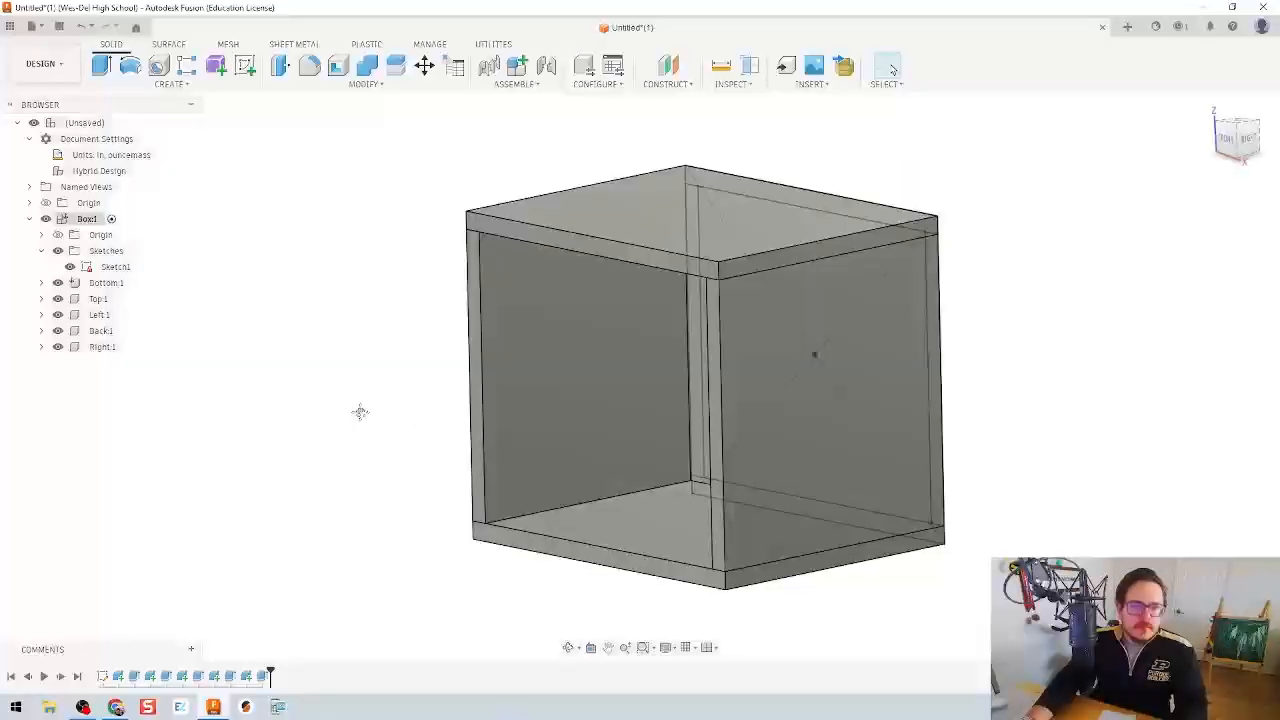
{"action": "middle_click_drag", "start_coordinate": [360, 412], "coordinate": [369, 448]}
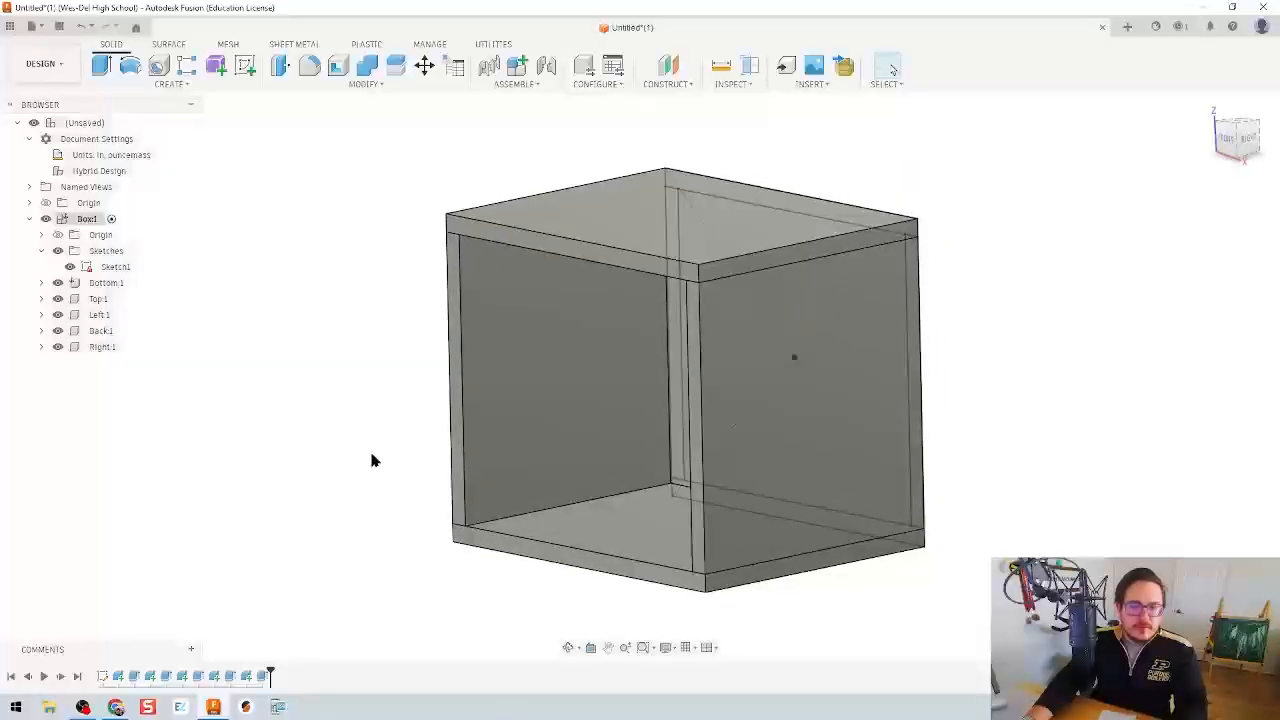
{"action": "left_click", "coordinate": [124, 284]}
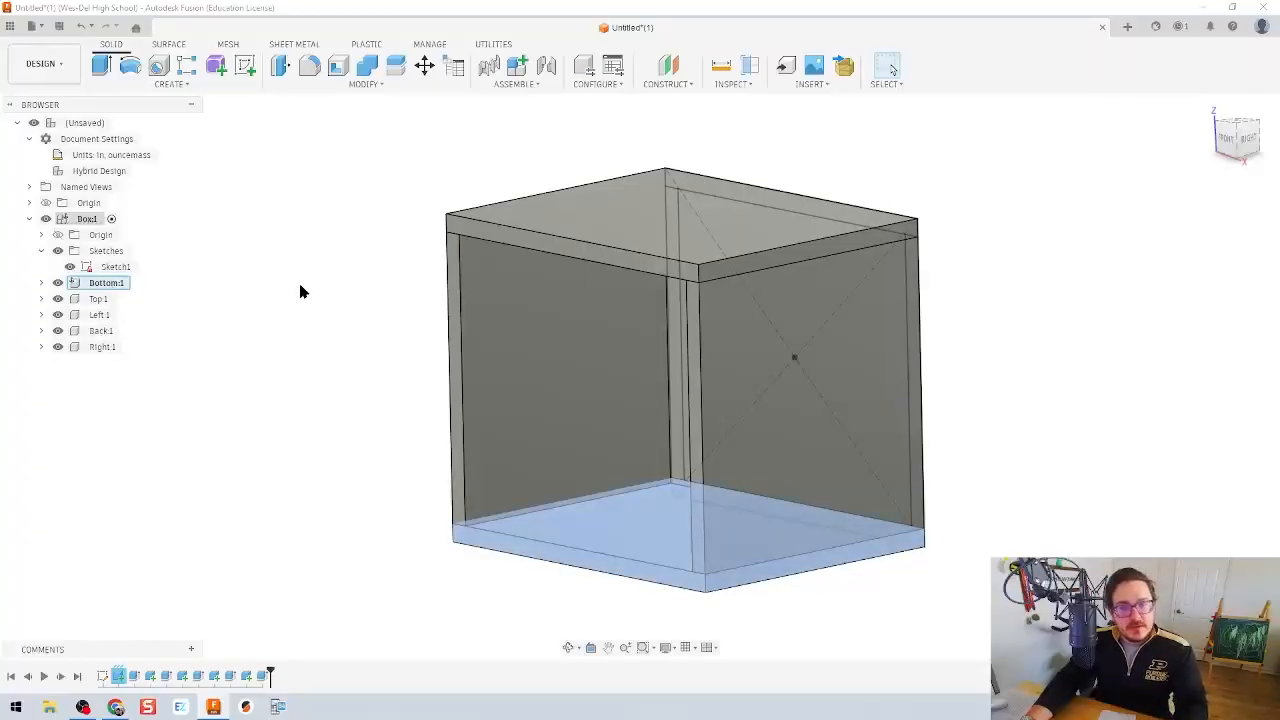
{"action": "left_click", "coordinate": [618, 550]}
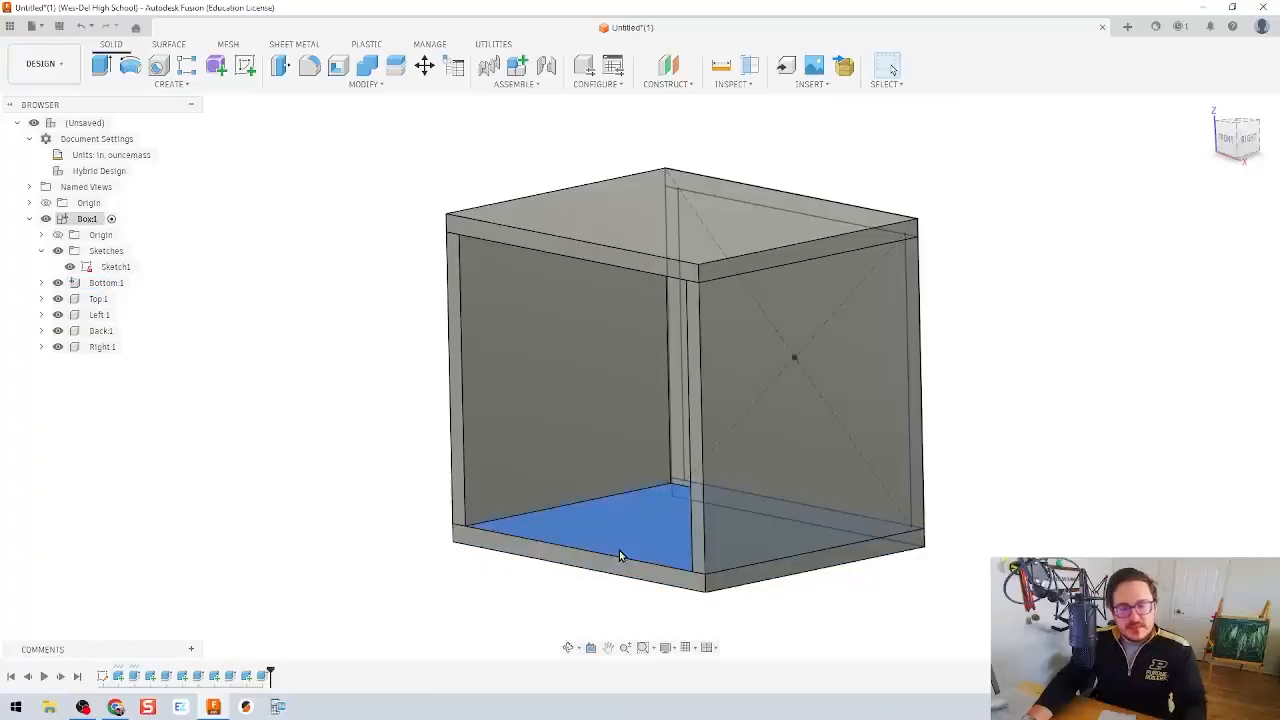
{"action": "key", "text": "Escape"}
{"action": "left_click_drag", "start_coordinate": [592, 351], "coordinate": [342, 283]}
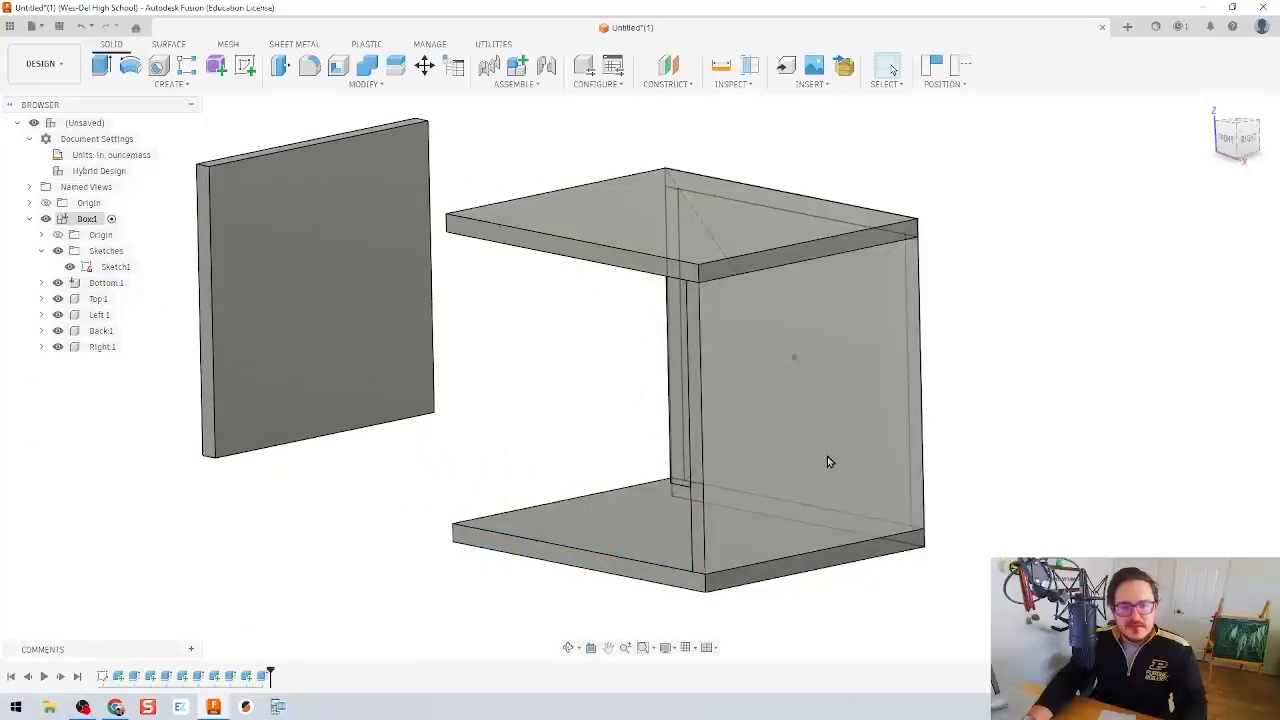
{"action": "left_click_drag", "start_coordinate": [839, 457], "coordinate": [1046, 461]}
{"action": "left_click_drag", "start_coordinate": [708, 358], "coordinate": [908, 316]}
{"action": "left_click_drag", "start_coordinate": [766, 215], "coordinate": [736, 120]}
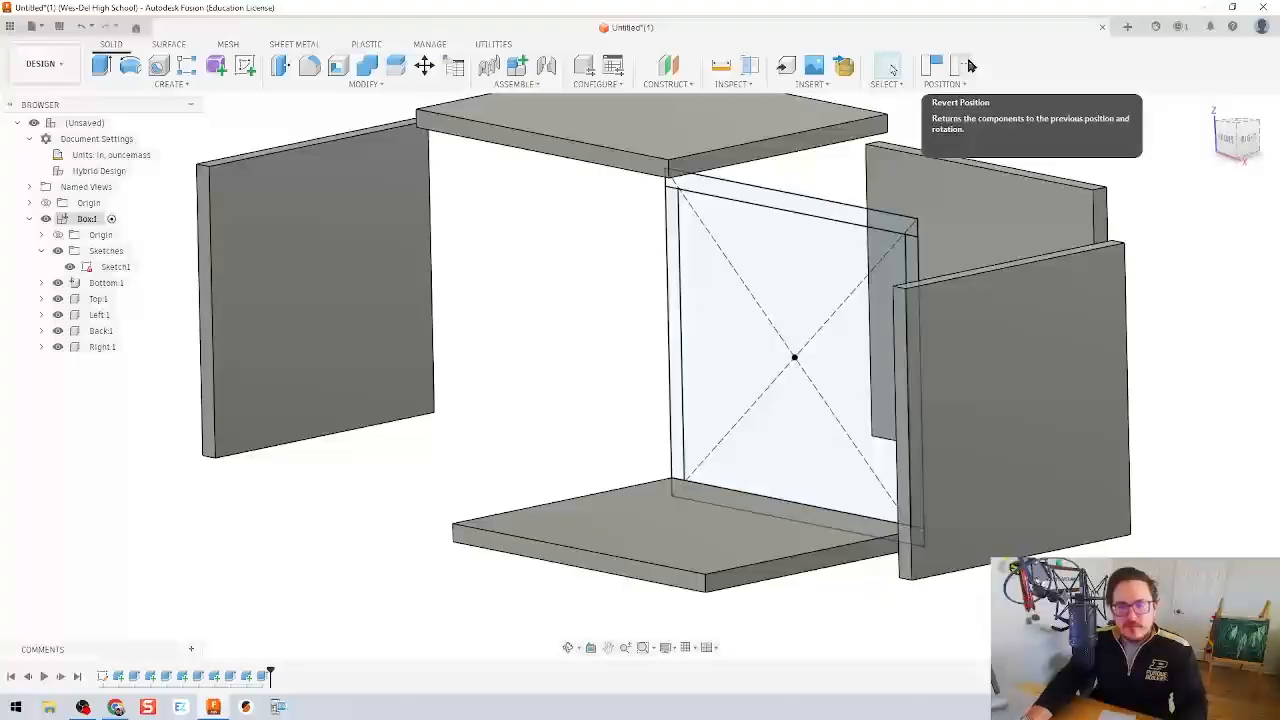
{"action": "left_click", "coordinate": [968, 66]}
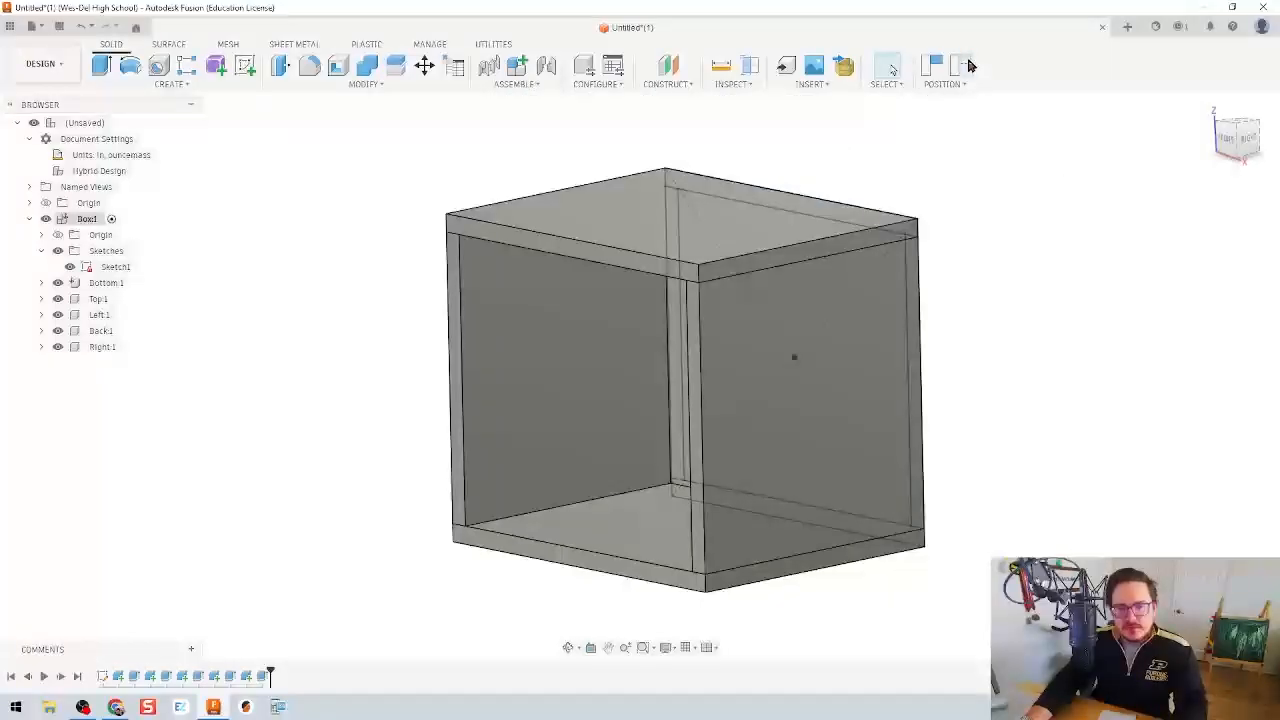
- Hide the frame sketch and join the bottom, left, back, right and top panels in a rigid group, including child components
{"action": "left_click", "coordinate": [69, 267]}
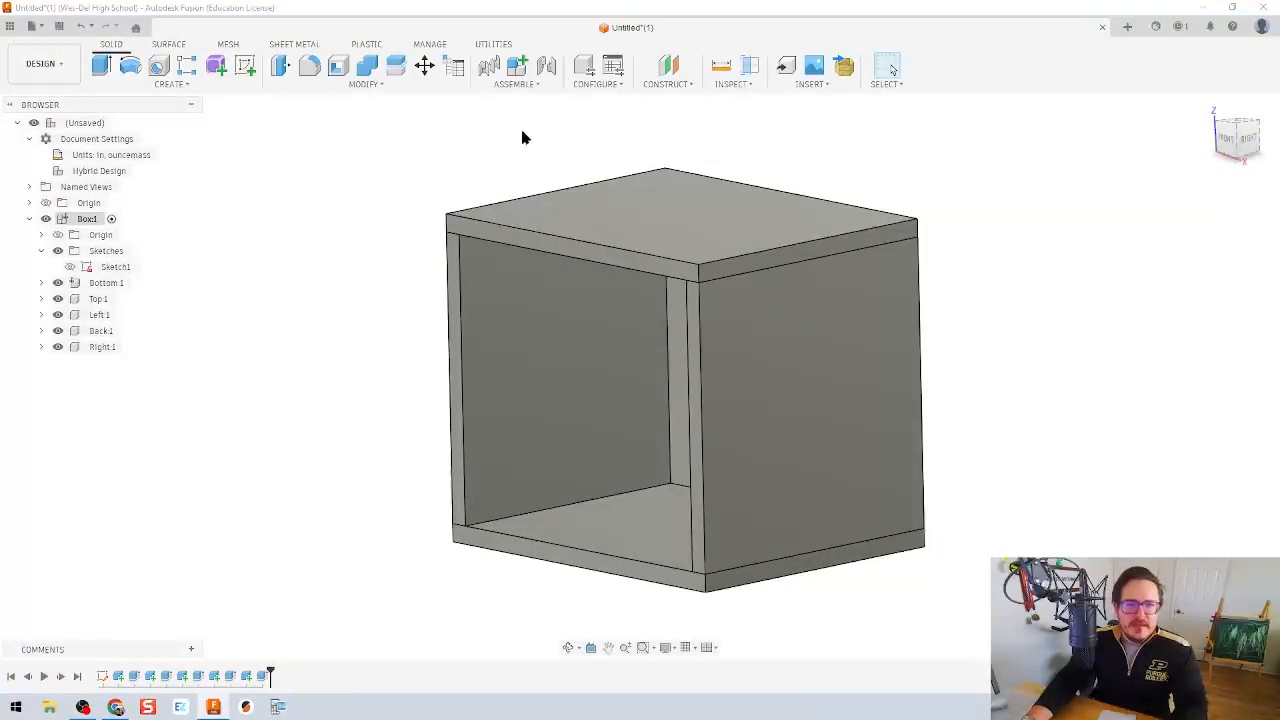
{"action": "left_click", "coordinate": [541, 86]}
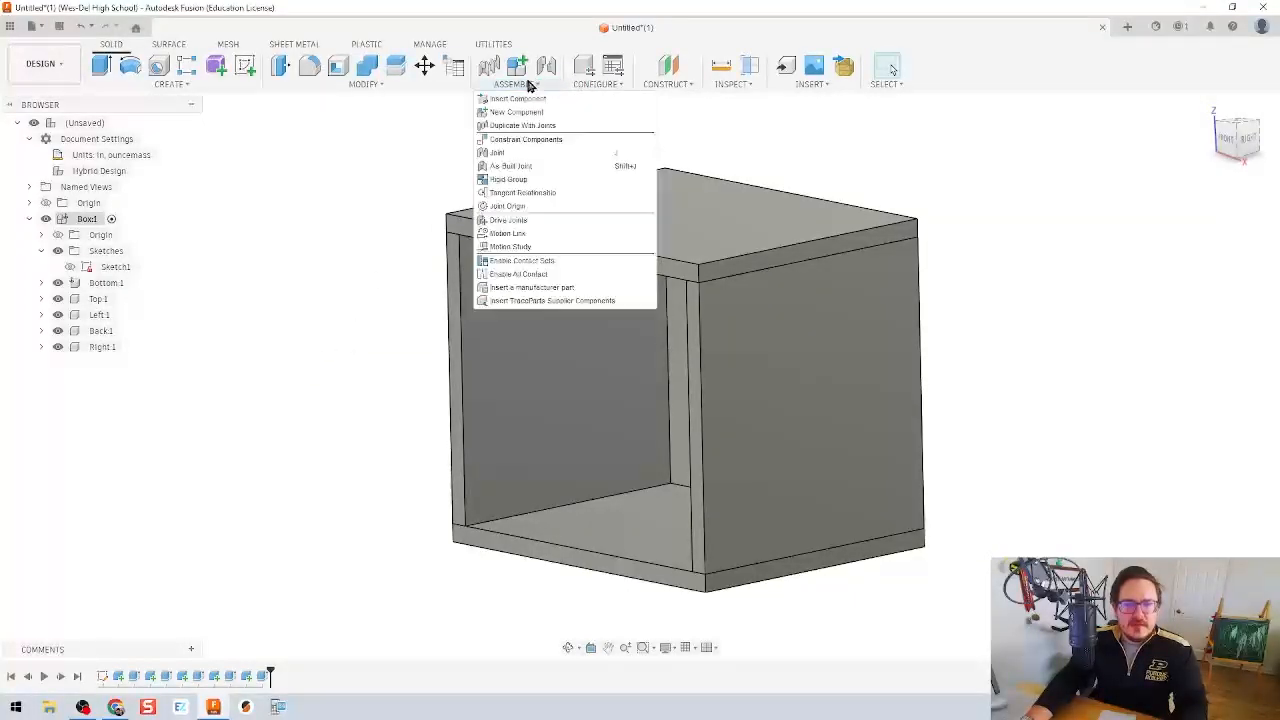
{"action": "left_click", "coordinate": [515, 179]}
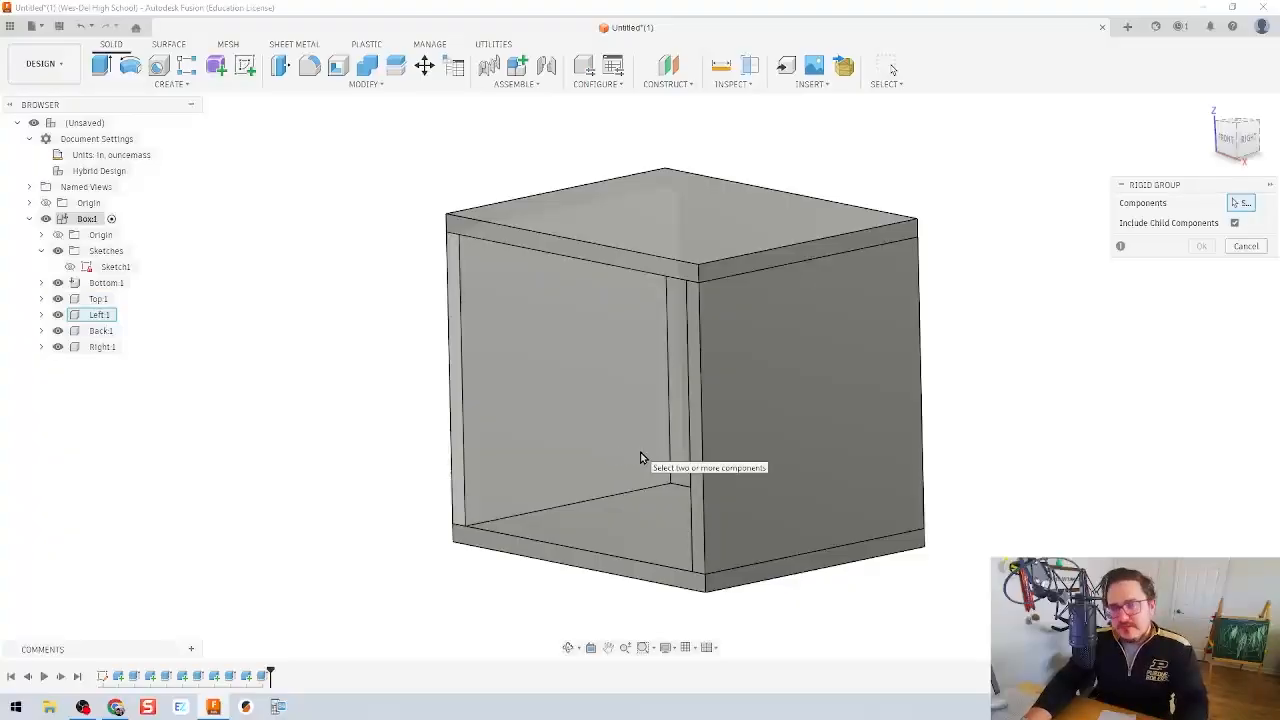
{"action": "left_click", "coordinate": [643, 528]}
{"action": "left_click", "coordinate": [631, 423]}
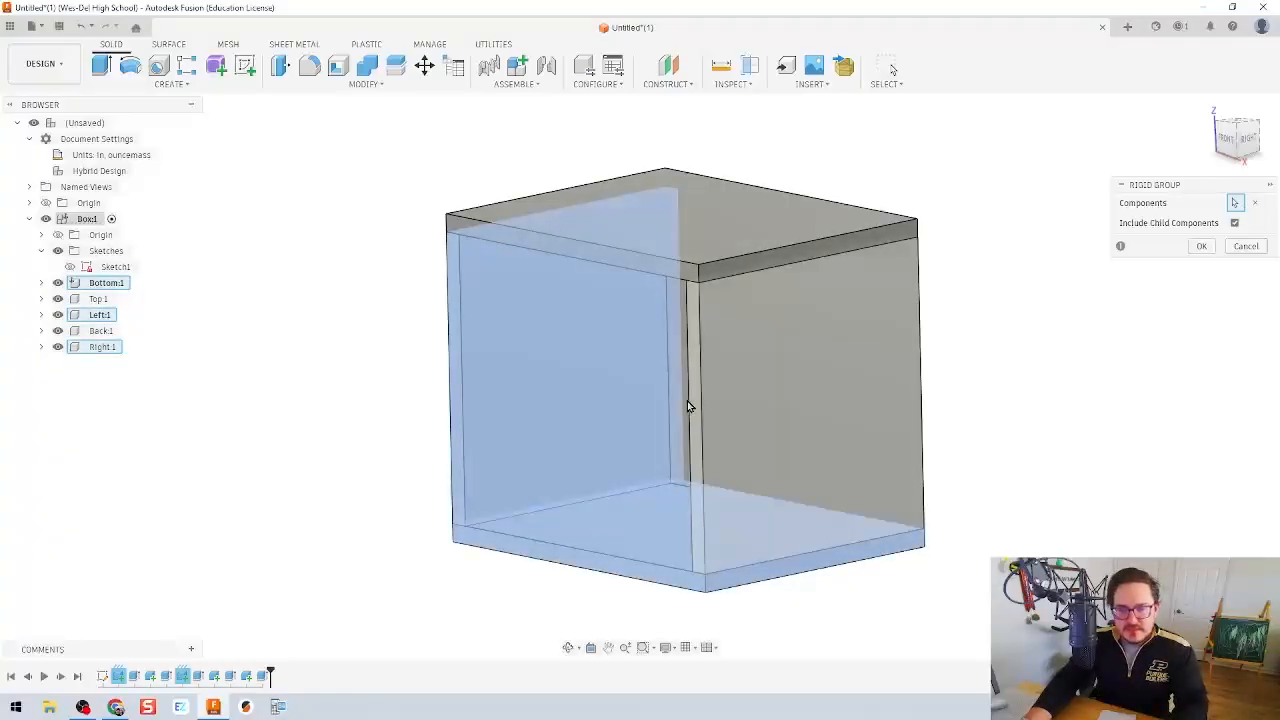
{"action": "left_click", "coordinate": [684, 403]}
{"action": "left_click", "coordinate": [709, 360]}
{"action": "left_click", "coordinate": [703, 200]}
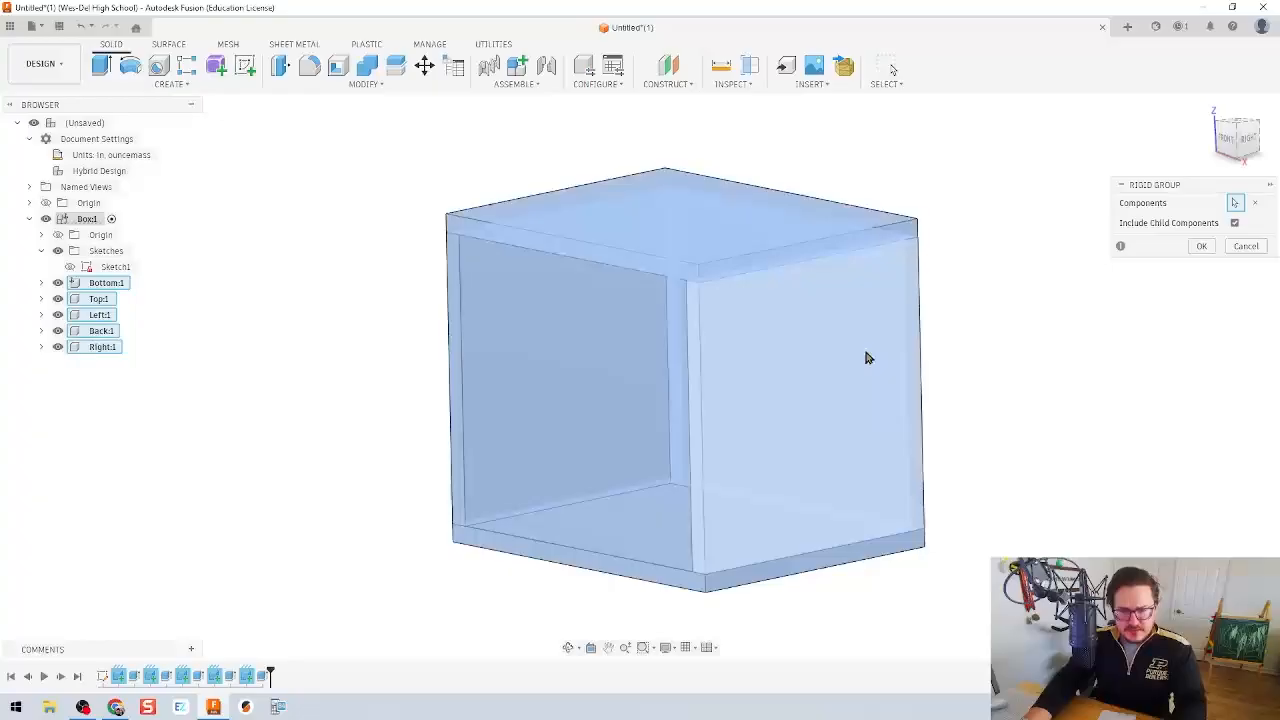
{"action": "left_click", "coordinate": [1199, 247]}
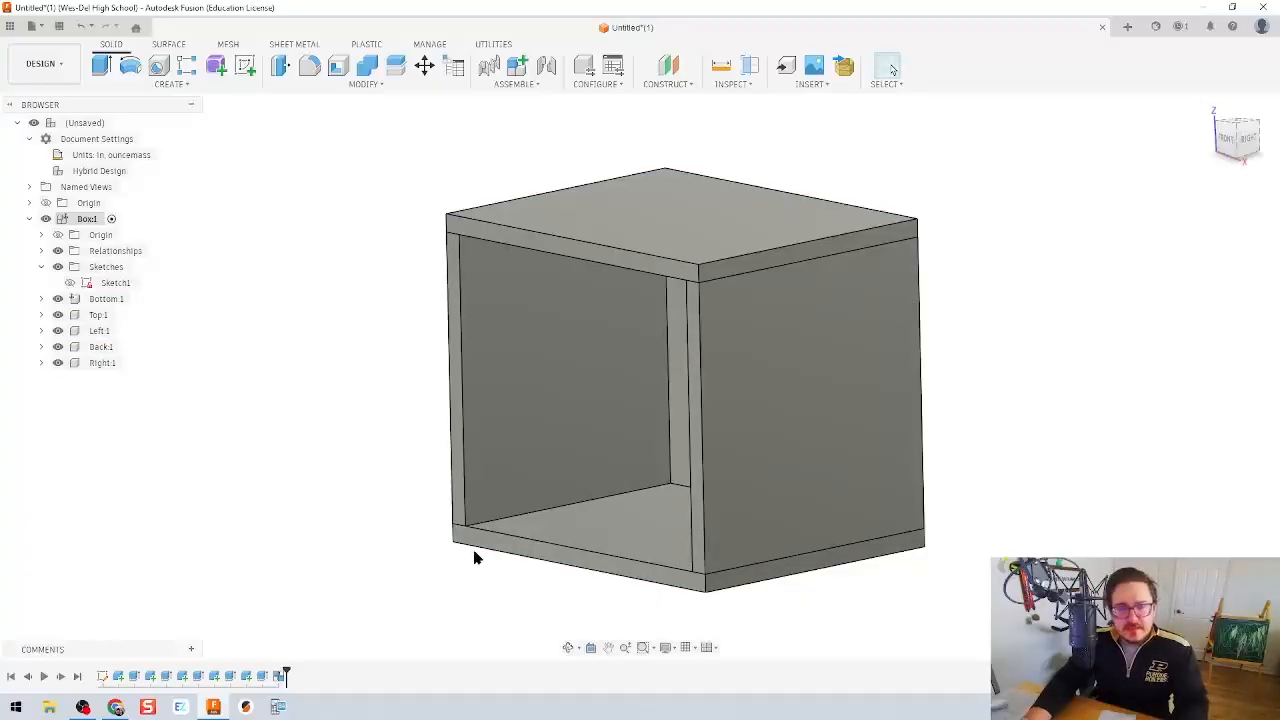
- Assign the MDF Medium Density Fiberboard physical material from the Fusion Material Library to the whole Box component
{"action": "right_click", "coordinate": [95, 220]}
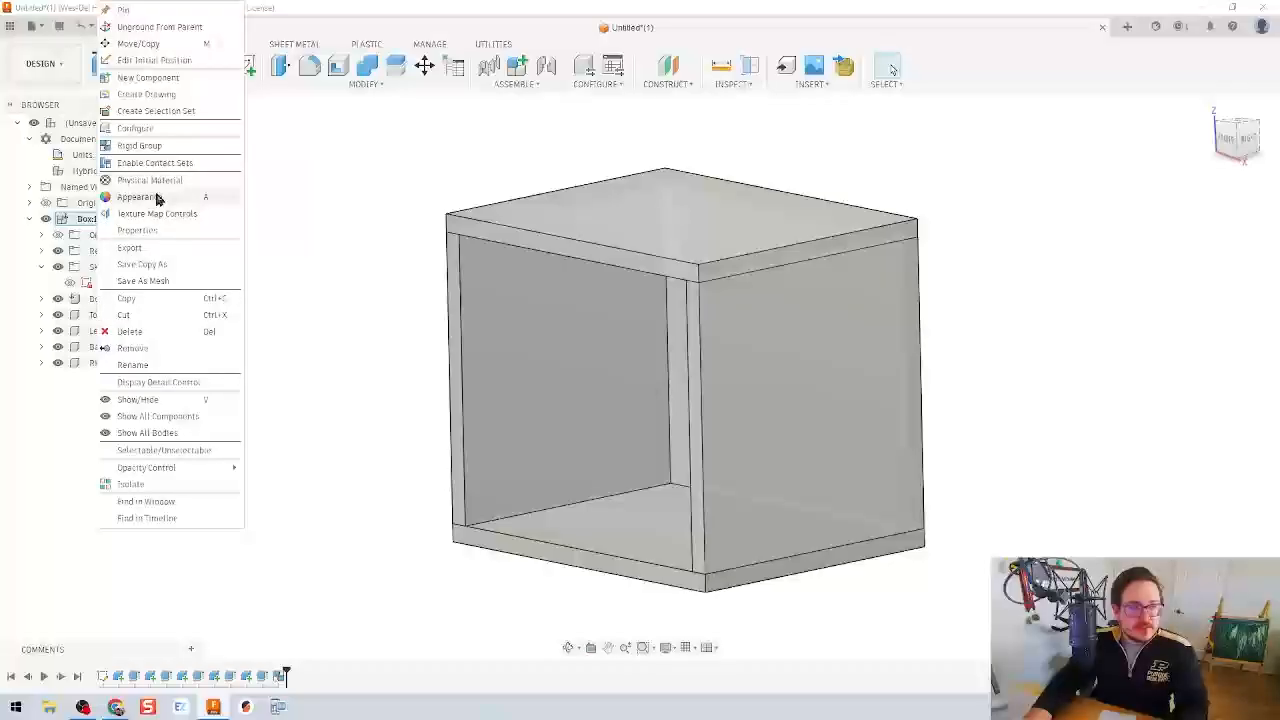
{"action": "left_click", "coordinate": [157, 183]}
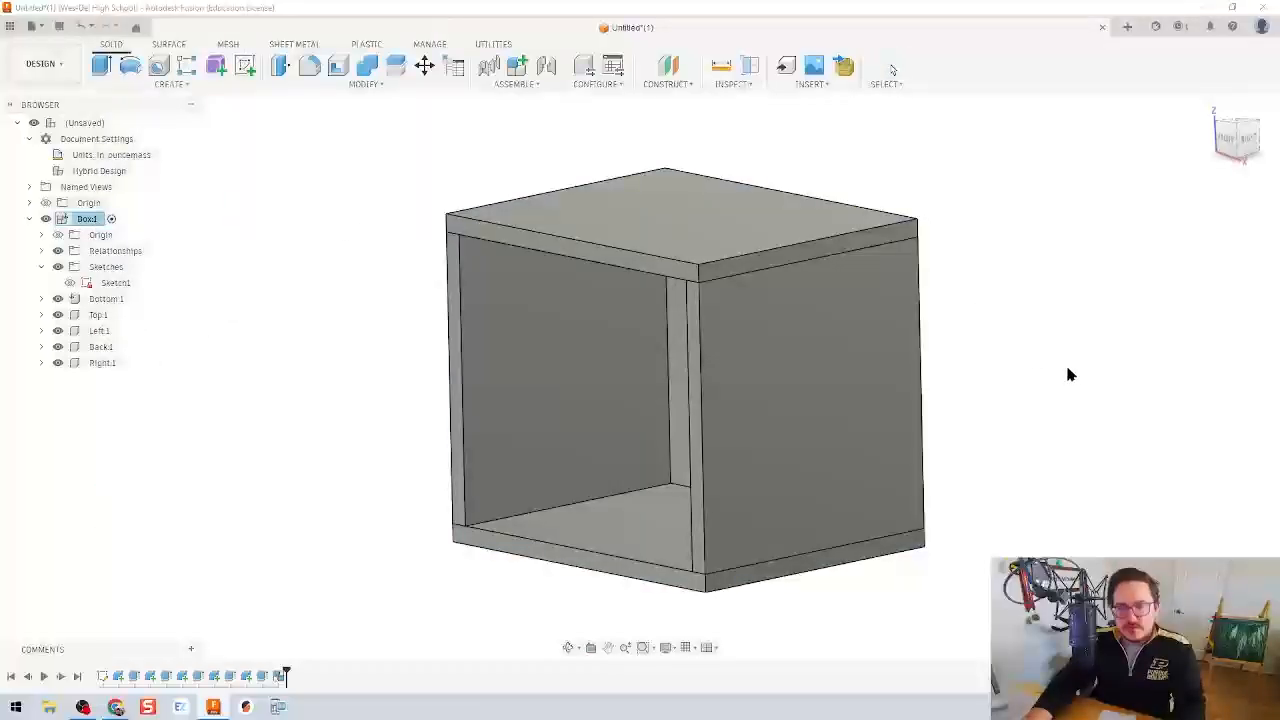
{"action": "left_click", "coordinate": [1129, 324]}
{"action": "type", "text": "mdf"}
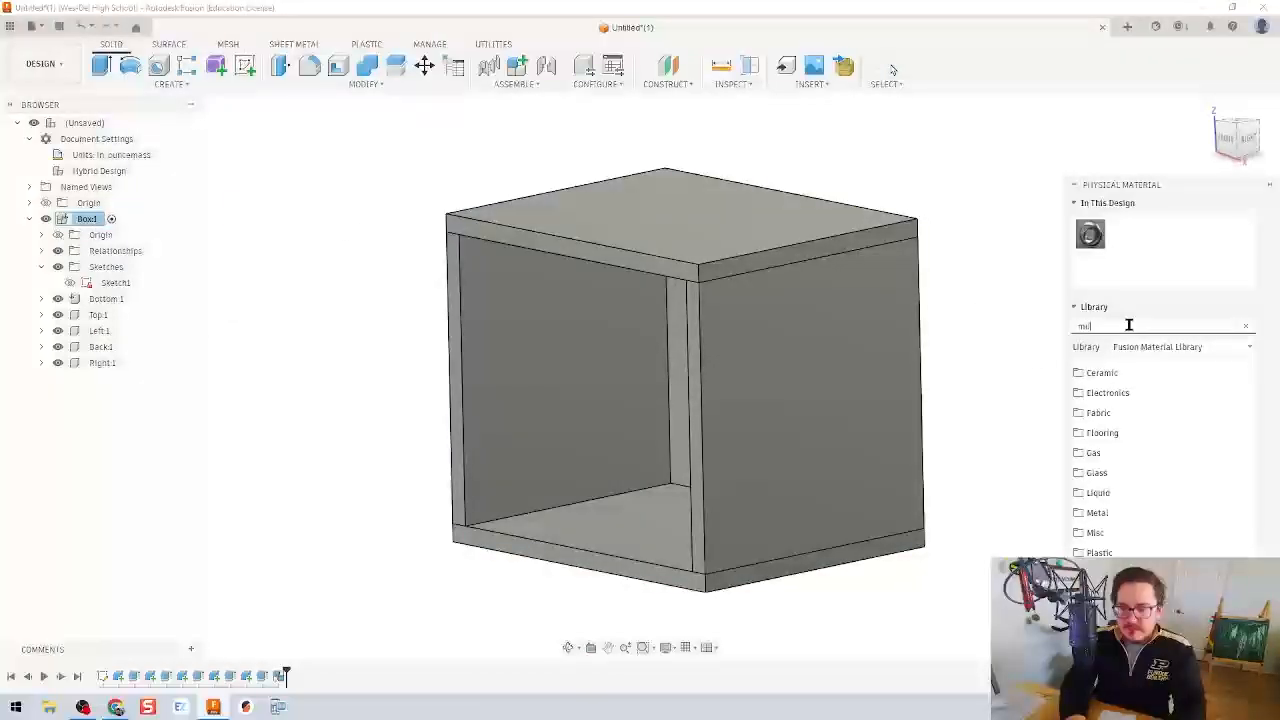
{"action": "mouse_move", "coordinate": [1100, 398]}
{"action": "left_mouse_down"}
{"action": "mouse_move", "coordinate": [613, 320]}
{"action": "mouse_move", "coordinate": [792, 405]}
{"action": "mouse_move", "coordinate": [690, 328]}
{"action": "mouse_move", "coordinate": [663, 407]}
{"action": "mouse_move", "coordinate": [237, 297]}
{"action": "mouse_move", "coordinate": [140, 234]}
{"action": "mouse_move", "coordinate": [95, 225]}
{"action": "mouse_move", "coordinate": [98, 330]}
{"action": "mouse_move", "coordinate": [86, 218]}
{"action": "left_mouse_up"}
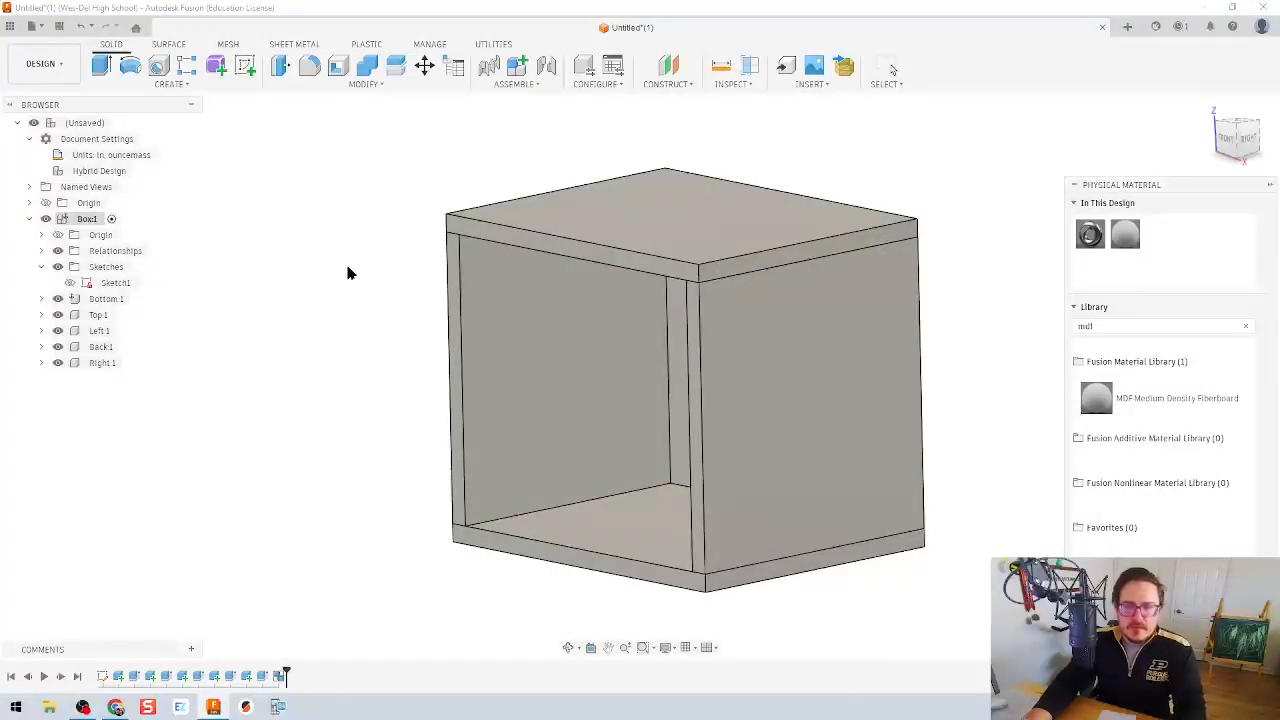
{"action": "key", "text": "Escape"}
- Apply the MDF appearance from the Fusion Appearance Library to the whole Box component
{"action": "right_click", "coordinate": [86, 218]}
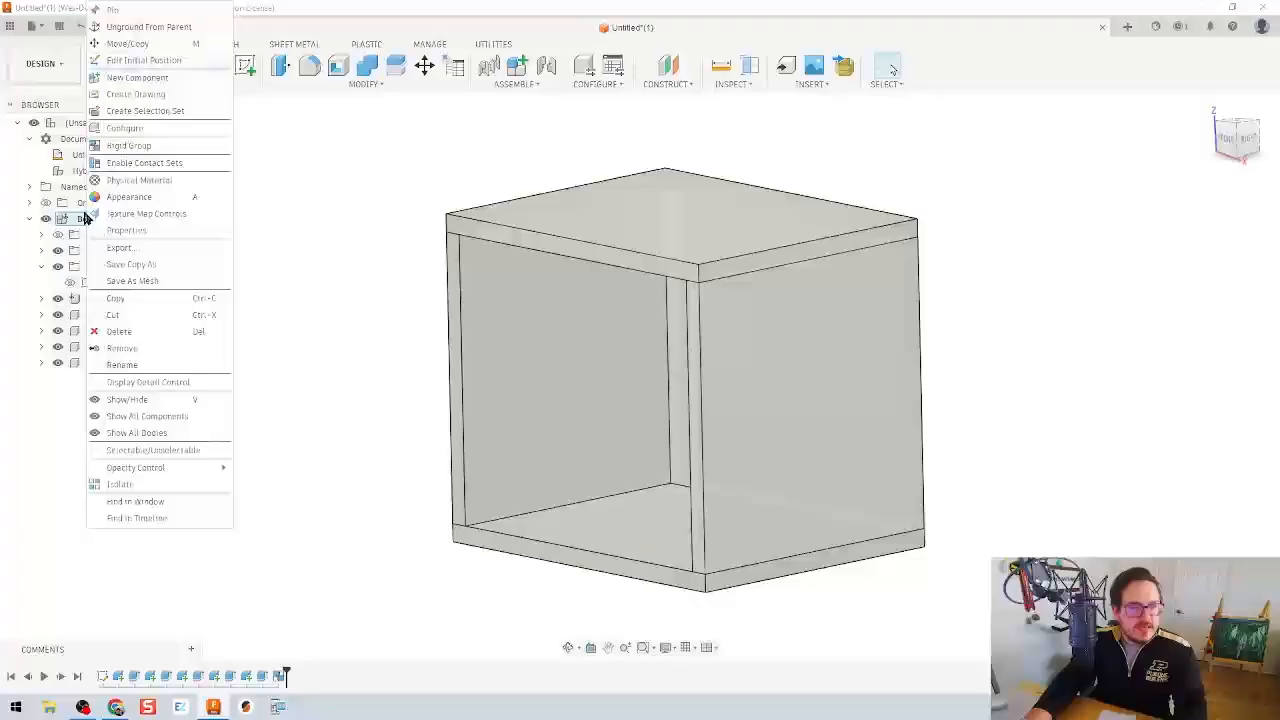
{"action": "left_click", "coordinate": [152, 202]}
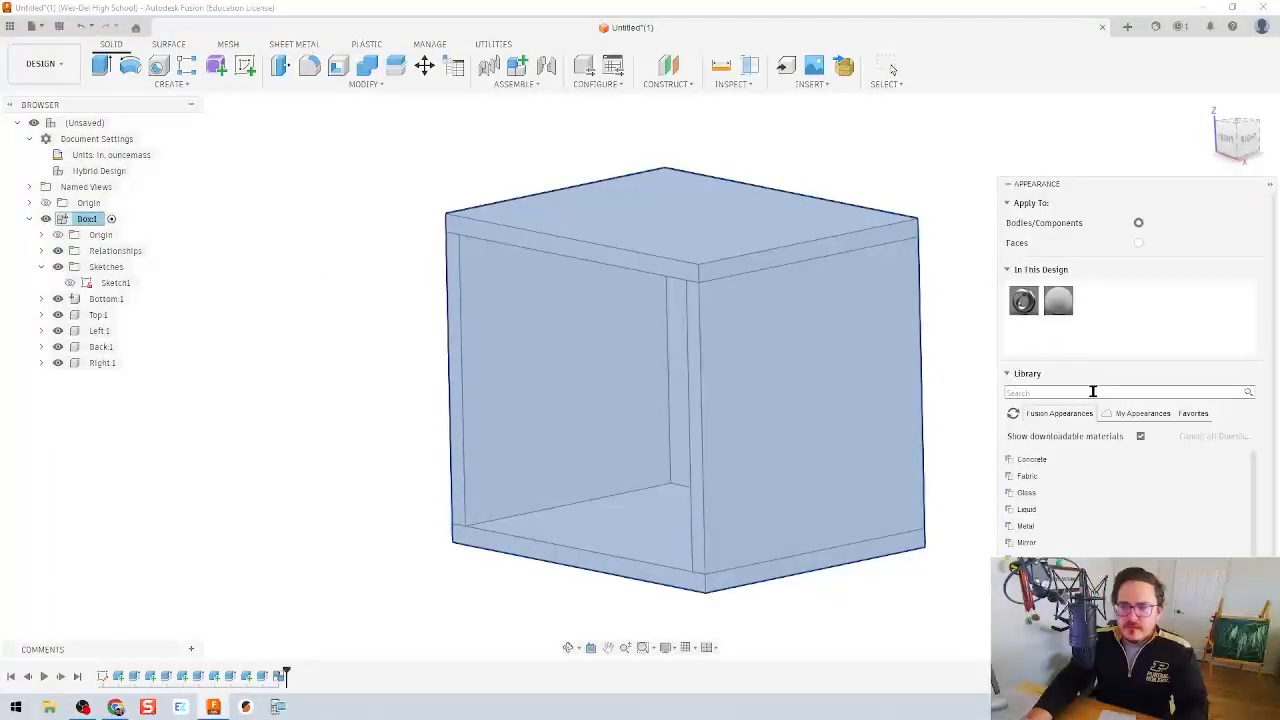
{"action": "left_click", "coordinate": [1093, 391]}
{"action": "type", "text": "mdf"}
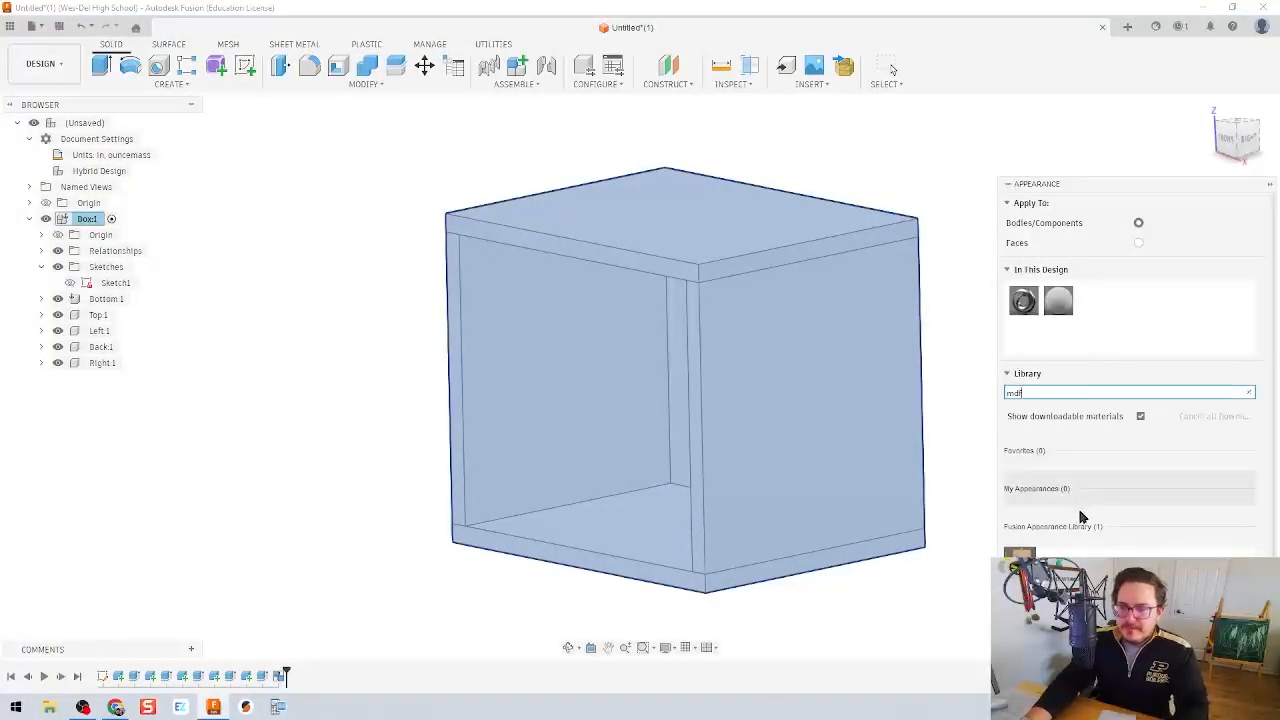
{"action": "left_click_drag", "start_coordinate": [1020, 552], "coordinate": [84, 217]}
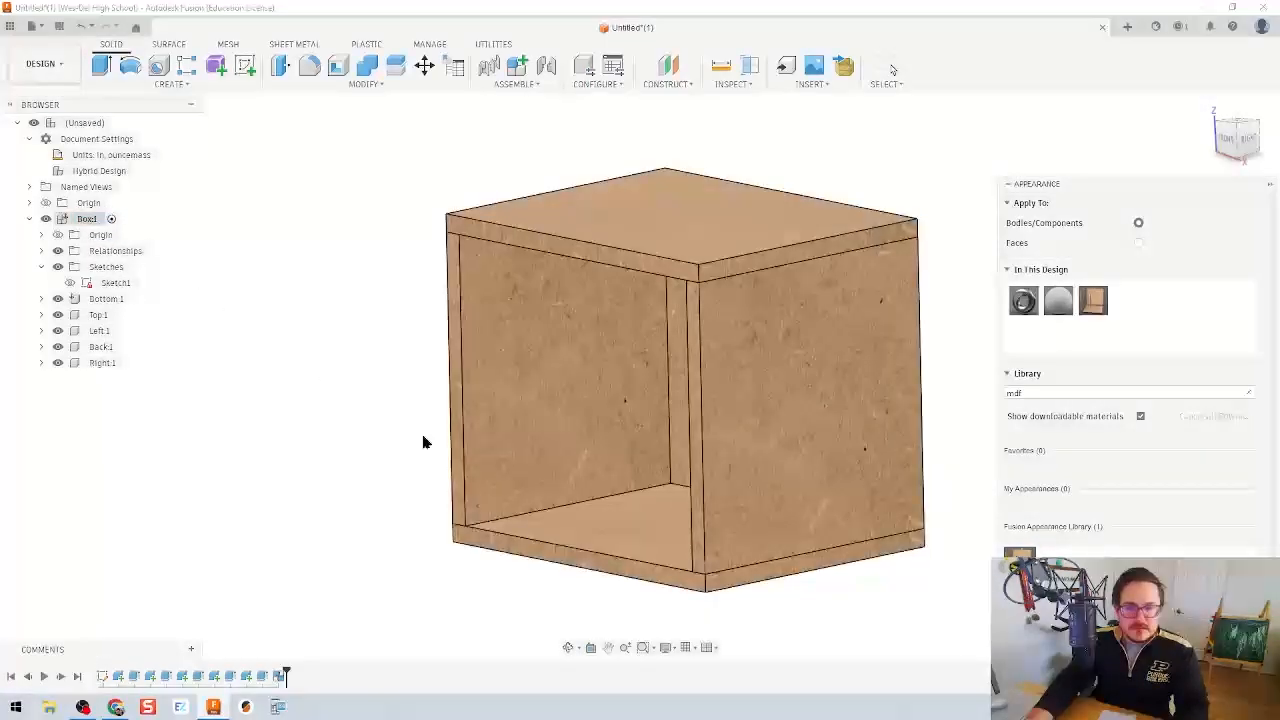
{"action": "left_click", "coordinate": [889, 67]}
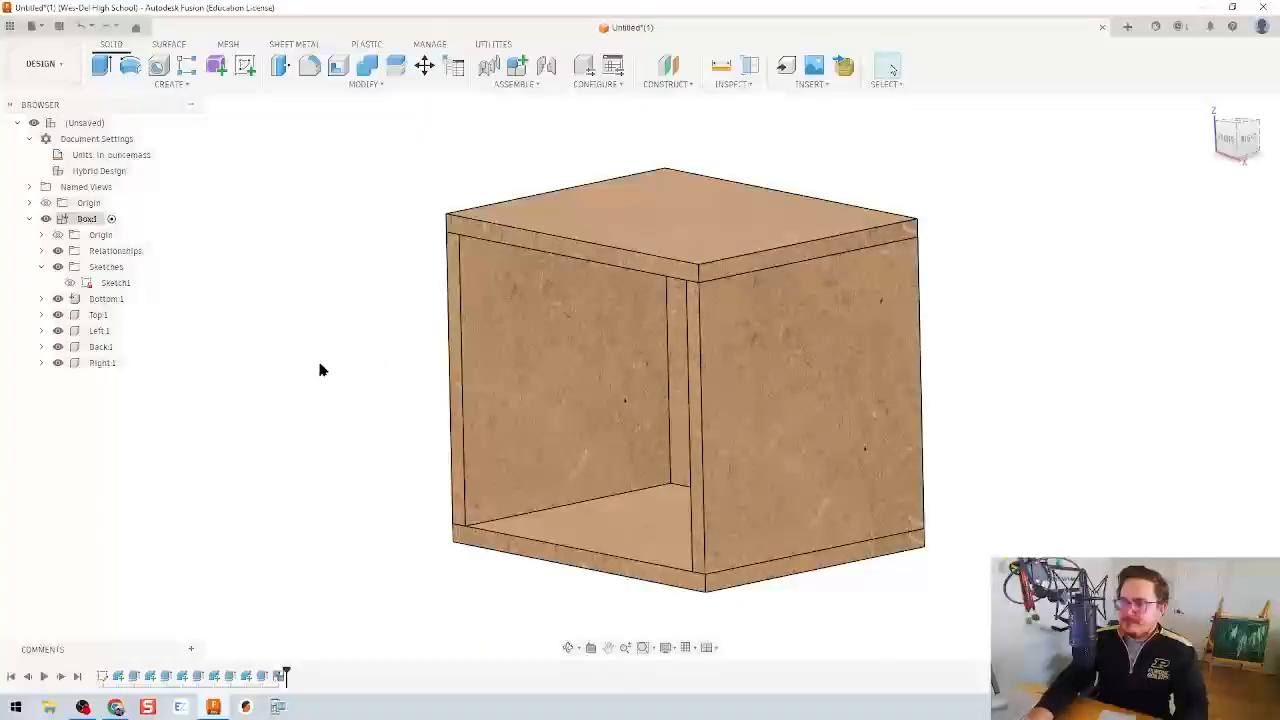
- Start a new sketch on the outer face of the box's right panel
{"action": "mouse_move", "coordinate": [345, 415]}
{"action": "middle_mouse_down", "text": "shift"}
{"action": "mouse_move", "coordinate": [326, 417]}
{"action": "mouse_move", "coordinate": [350, 425]}
{"action": "middle_mouse_up", "text": "shift"}
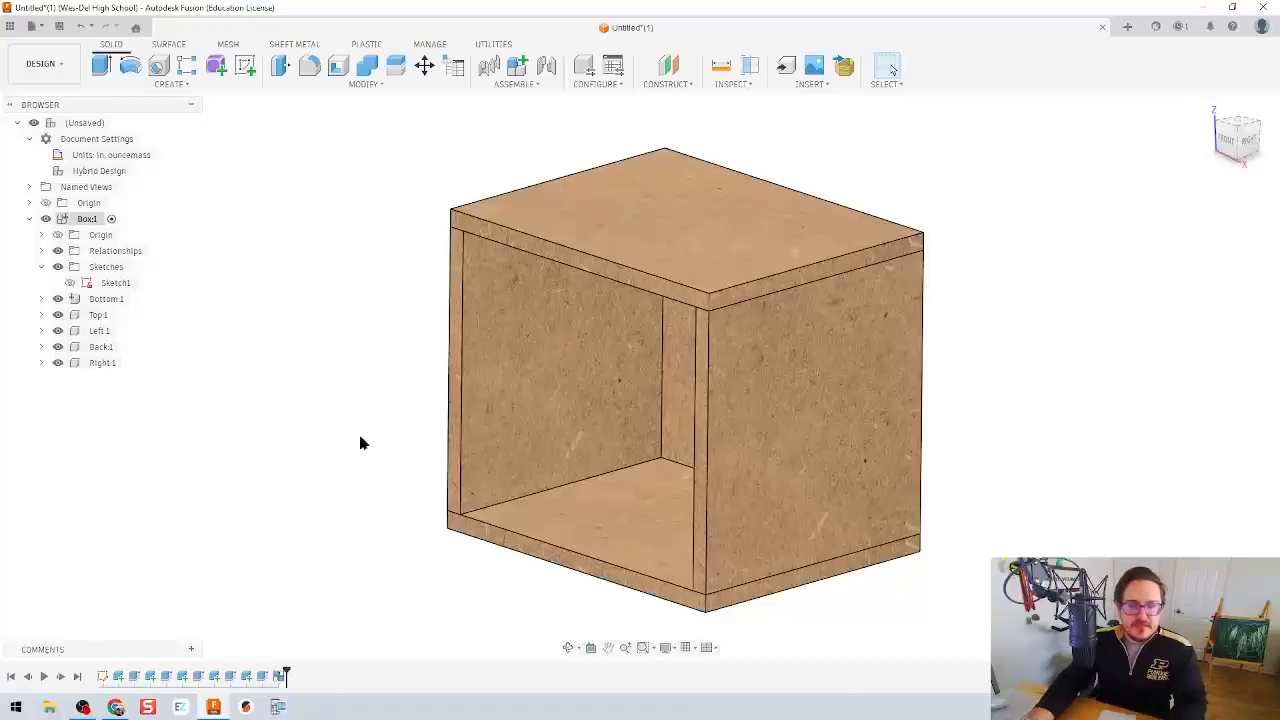
{"action": "middle_click_drag", "start_coordinate": [360, 451], "coordinate": [361, 437], "text": "shift"}
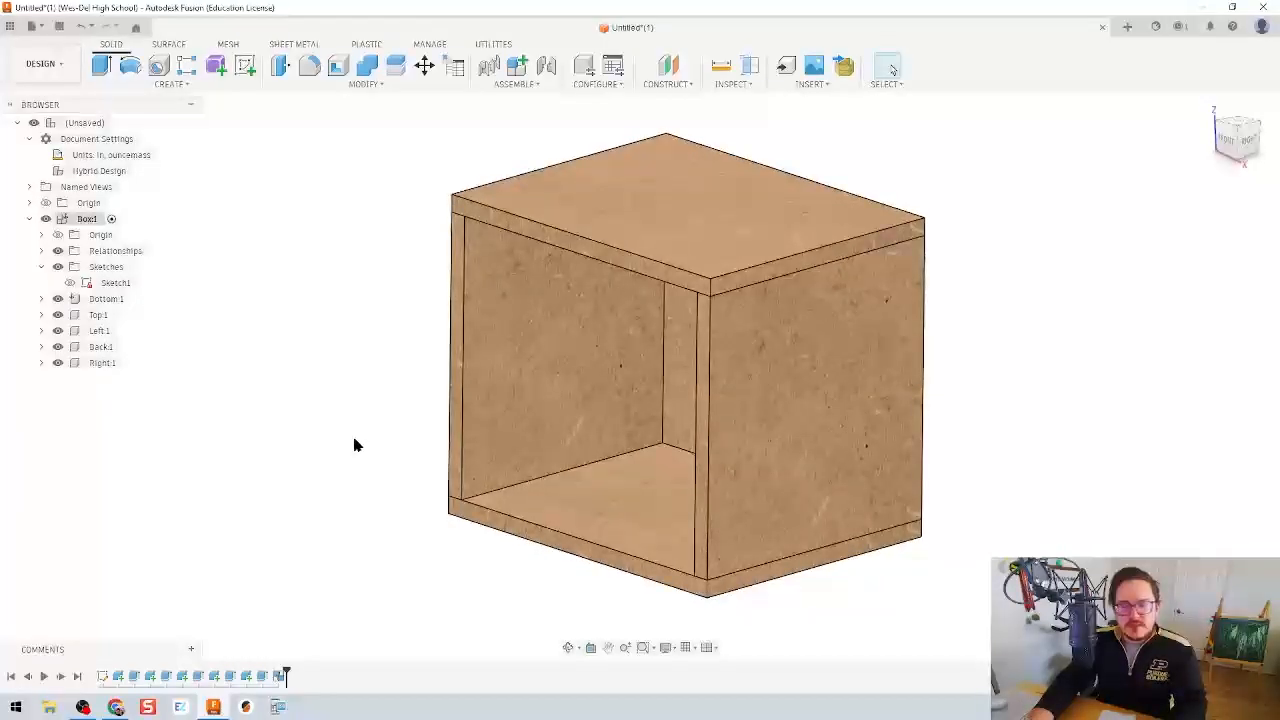
{"action": "left_click", "coordinate": [245, 66]}
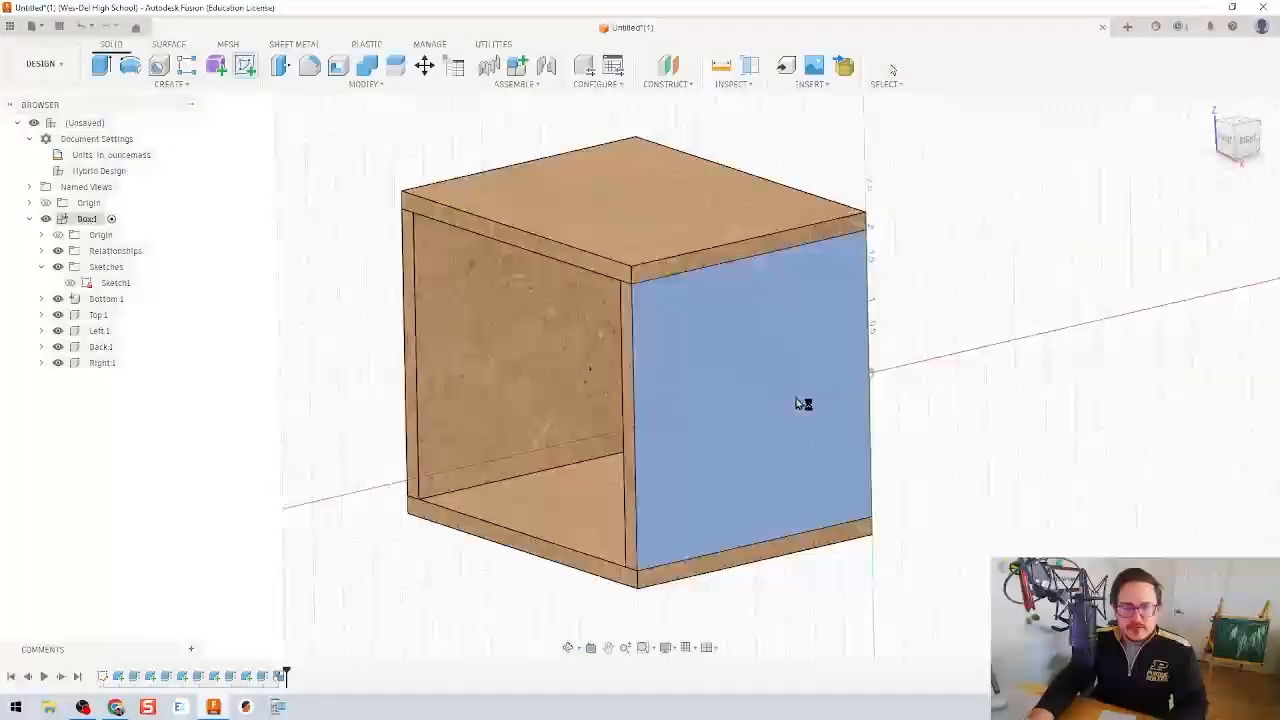
{"action": "left_click", "coordinate": [796, 400]}
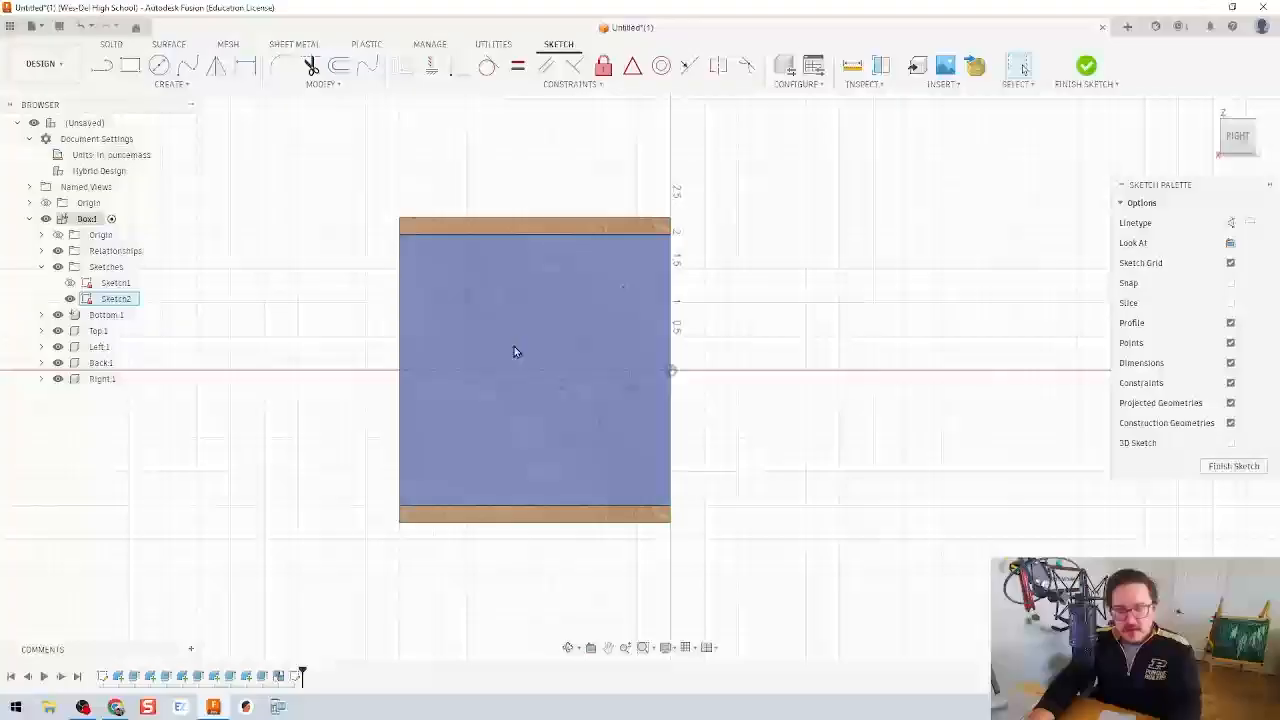
- Sketch a small circle just above the centre of the right panel's outer face
{"action": "key", "text": "l"}
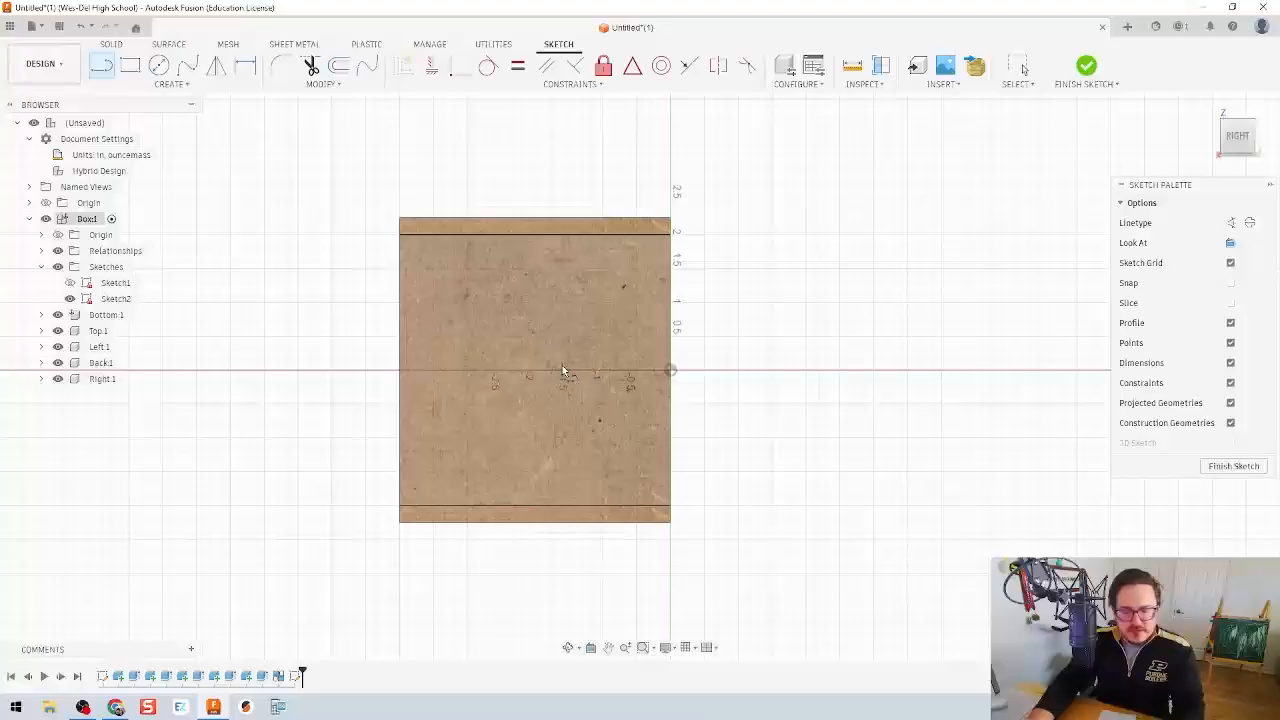
{"action": "key", "text": "c"}
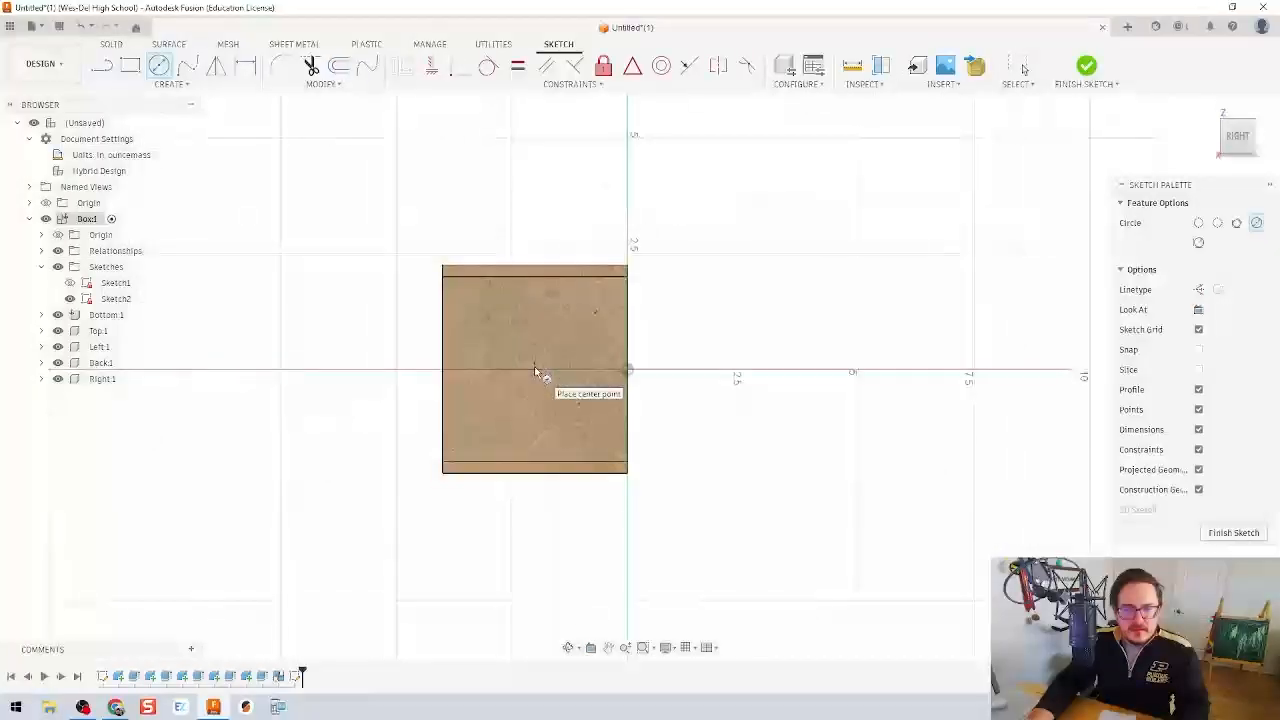
{"action": "scroll", "coordinate": [535, 372], "scroll_direction": "up", "scroll_amount": 4}
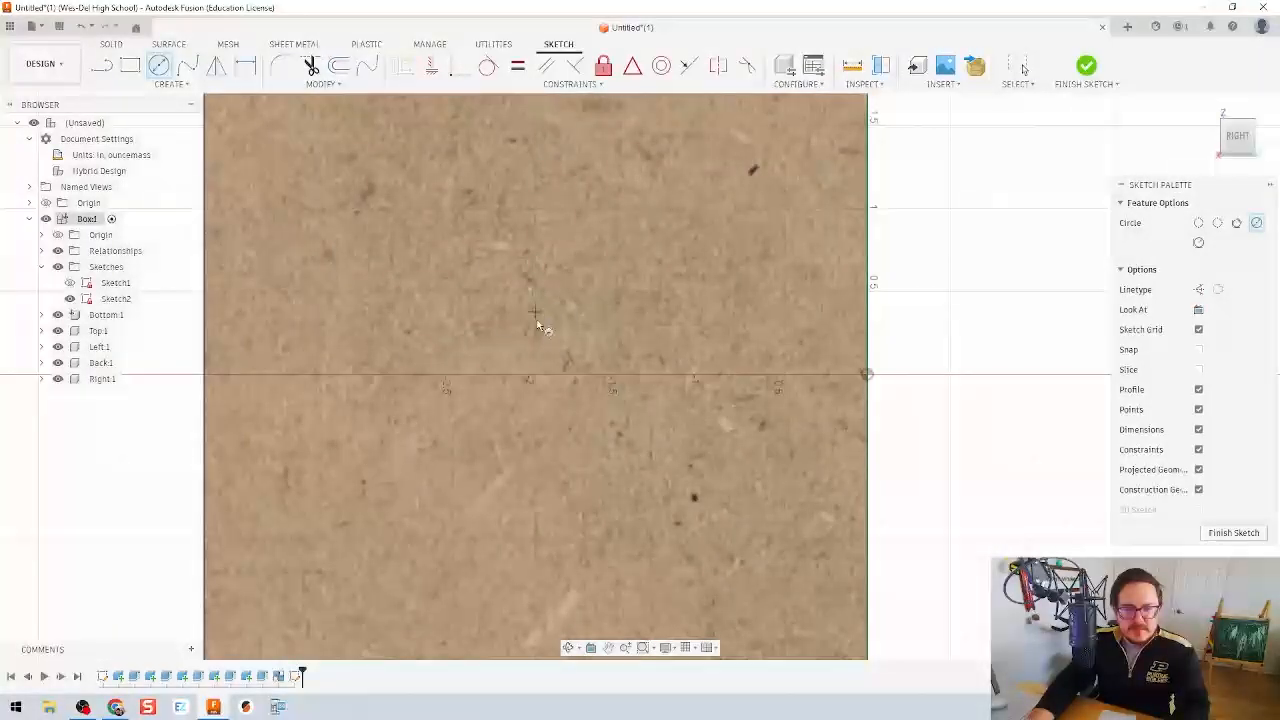
{"action": "left_click", "coordinate": [536, 312]}
{"action": "left_click", "coordinate": [539, 364]}
{"action": "scroll", "coordinate": [539, 364], "scroll_direction": "down", "scroll_amount": 4}
{"action": "scroll", "coordinate": [540, 364], "scroll_direction": "down", "scroll_amount": 2}
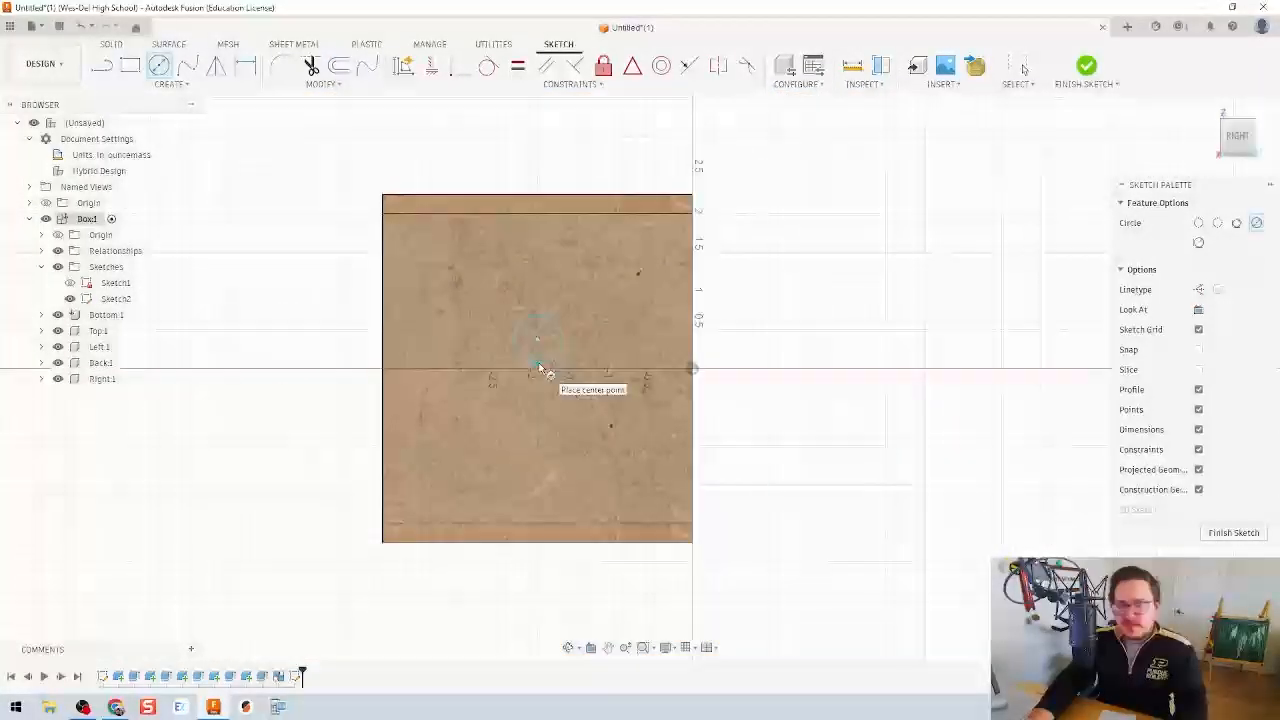
- Dimension the circle's centre 2.25 in above the bottom edge of the right panel
{"action": "key", "text": "d"}
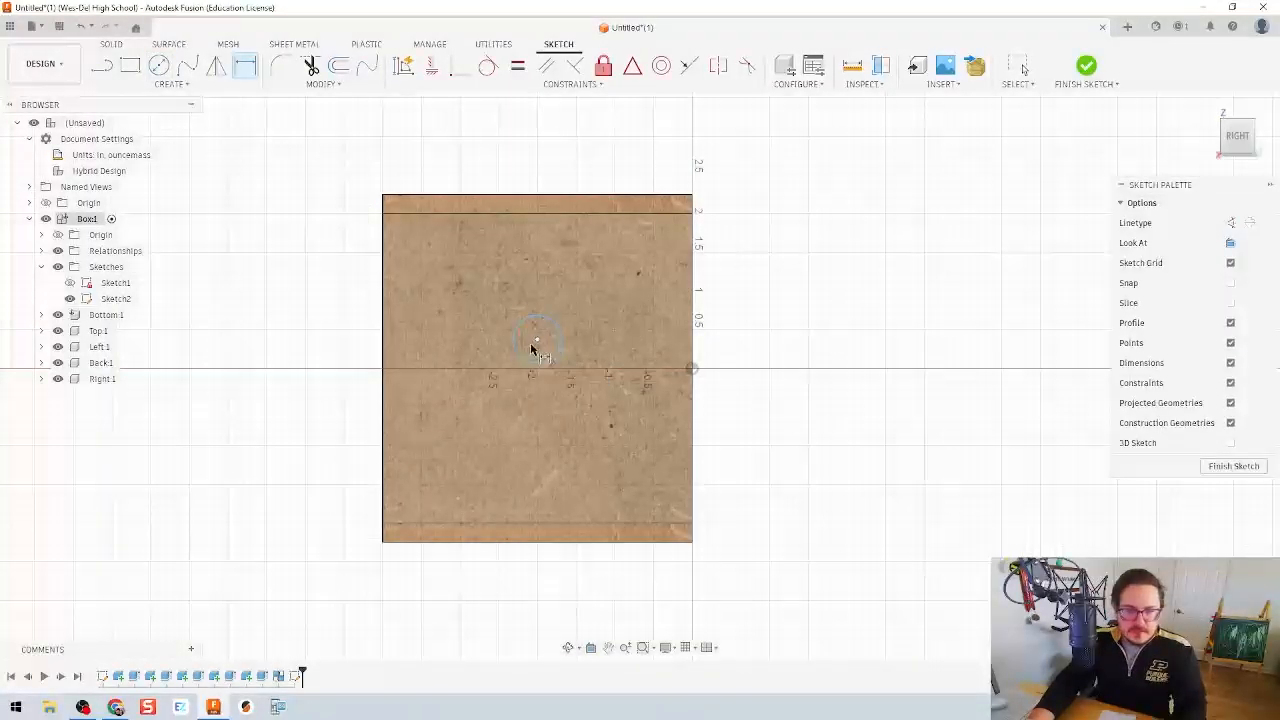
{"action": "left_click", "coordinate": [543, 542]}
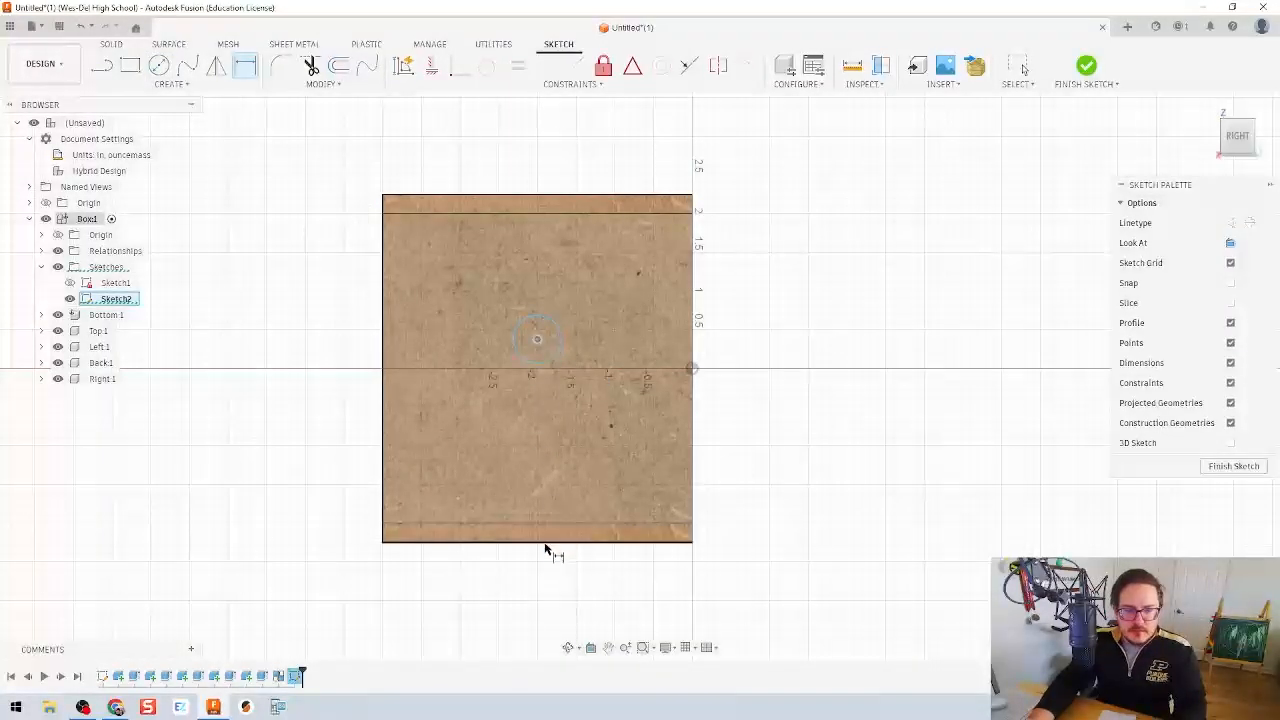
{"action": "left_click", "coordinate": [537, 339]}
{"action": "left_click", "coordinate": [309, 471]}
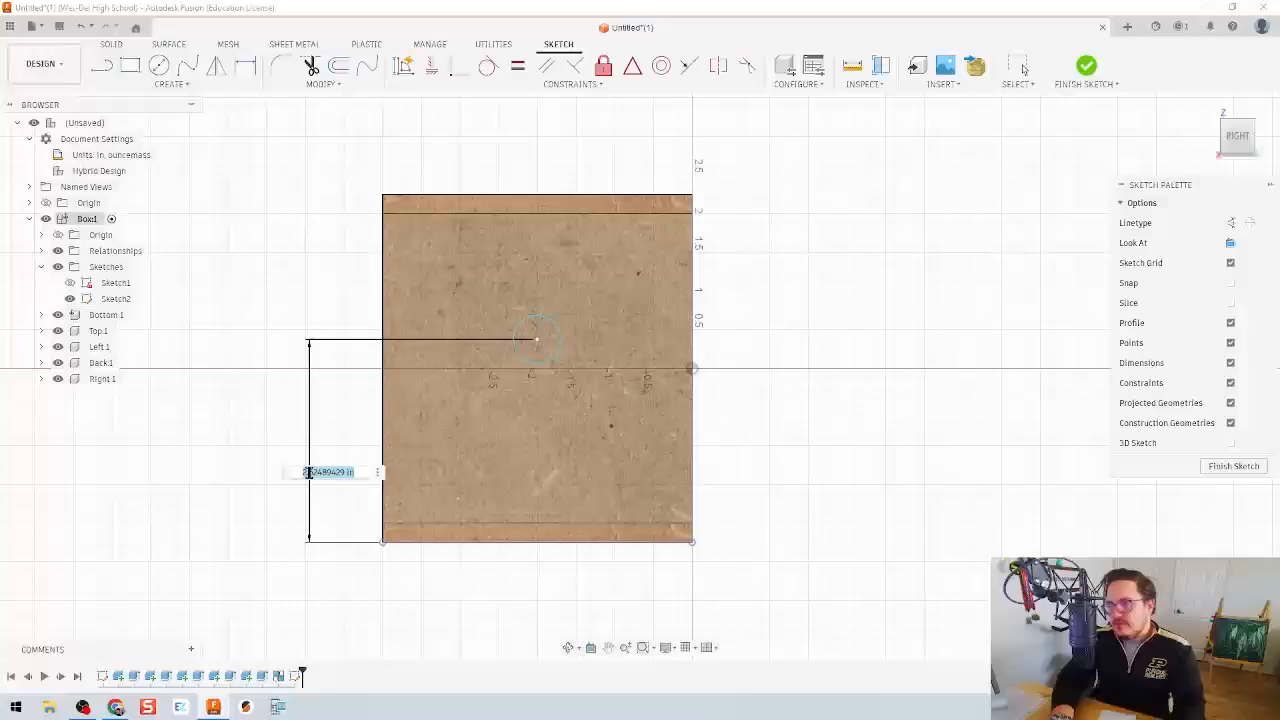
{"action": "type", "text": "2.25"}
{"action": "key", "text": "Return"}
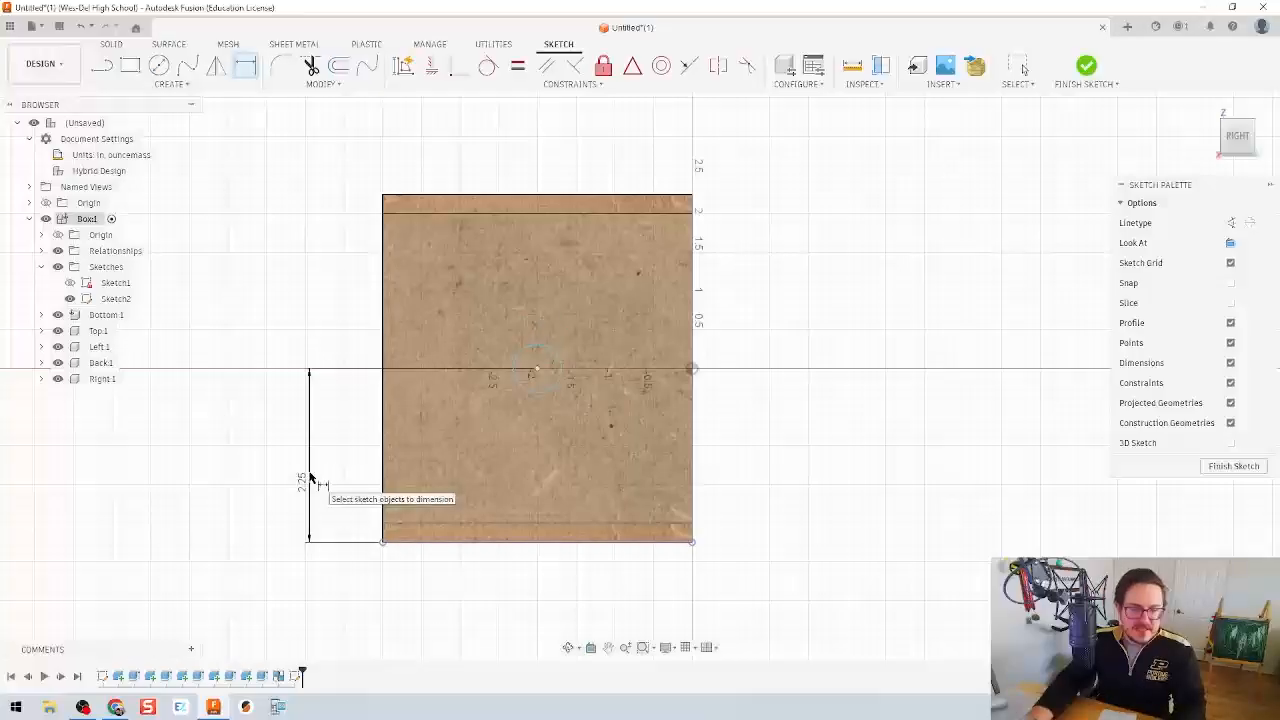
- Dimension the circle's centre 2 in from the front edge of the right panel
{"action": "left_click", "coordinate": [537, 370]}
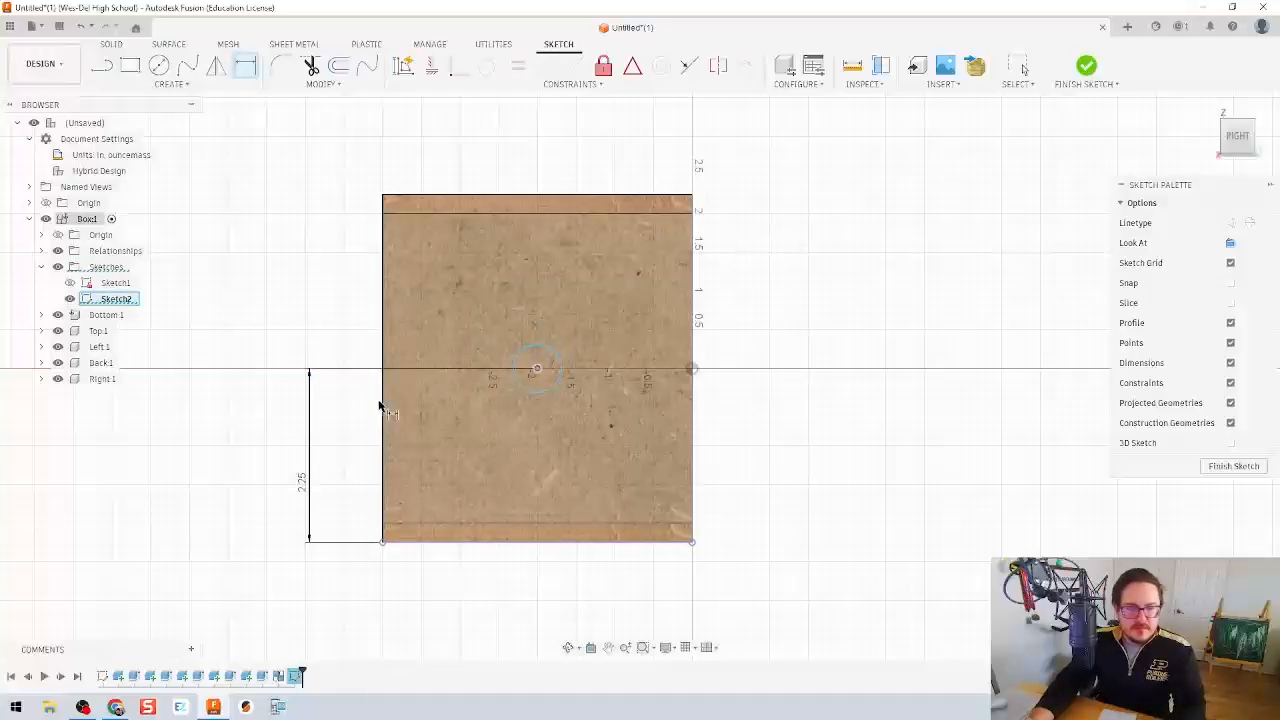
{"action": "left_click", "coordinate": [382, 408]}
{"action": "left_click", "coordinate": [457, 628]}
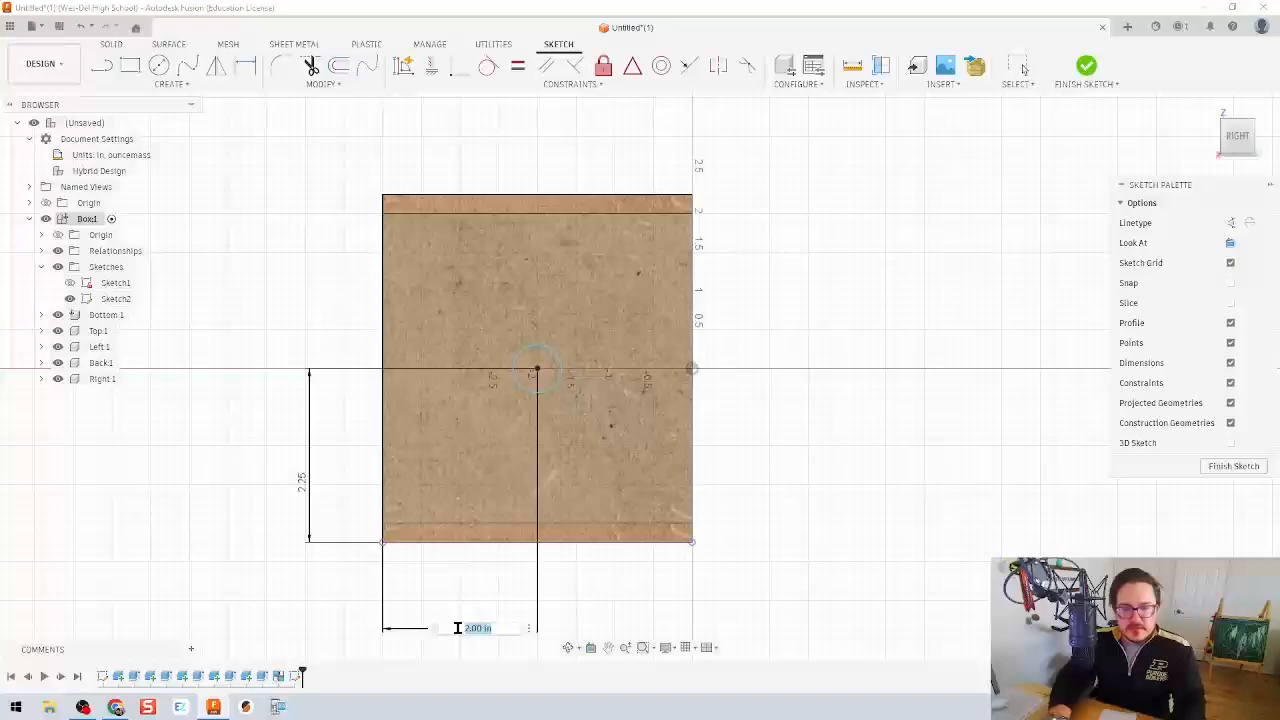
{"action": "type", "text": "2"}
{"action": "key", "text": "Return"}
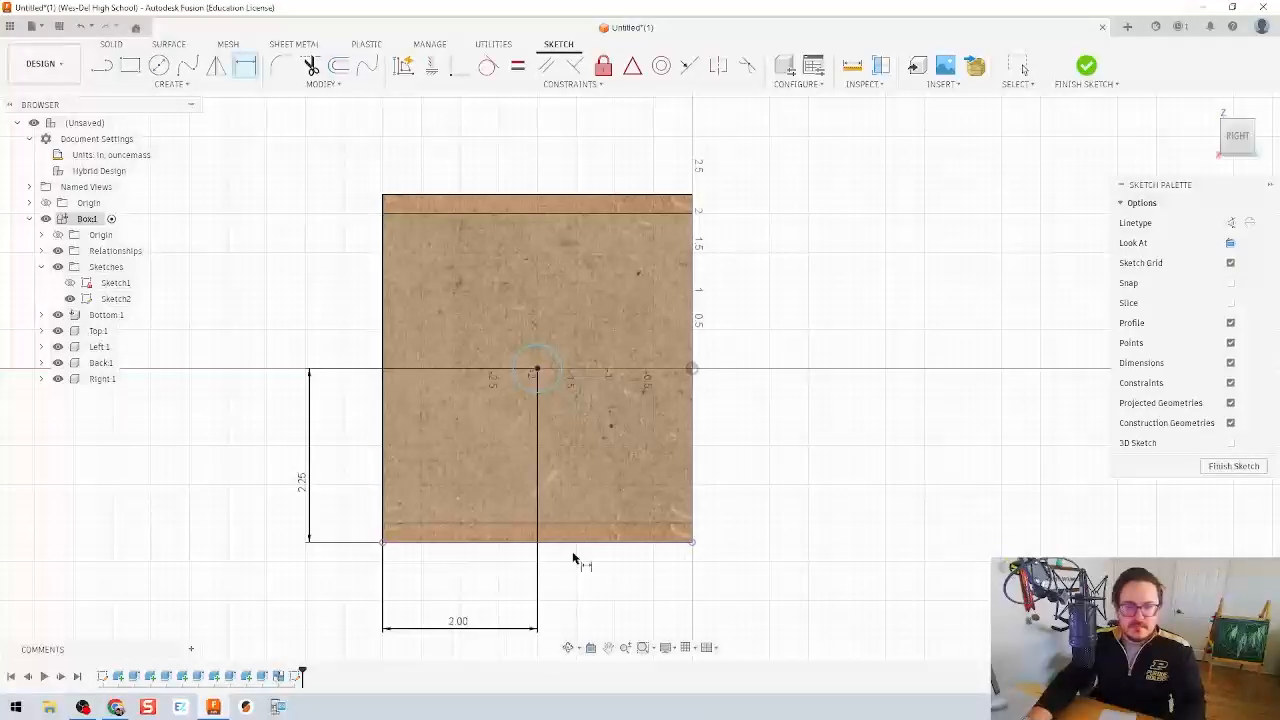
- Set the diameter of the circle on the right panel to 0.5 in
{"action": "key", "text": "c"}
{"action": "left_click", "coordinate": [537, 370]}
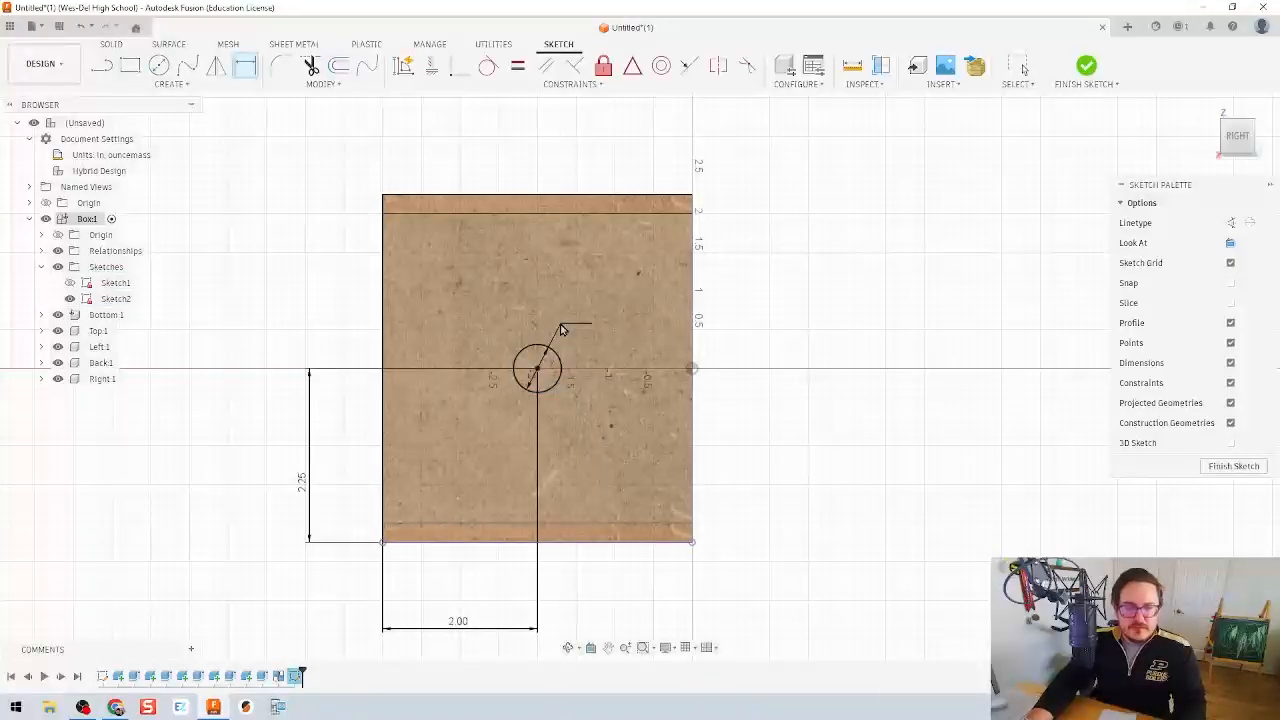
{"action": "type", "text": ".5"}
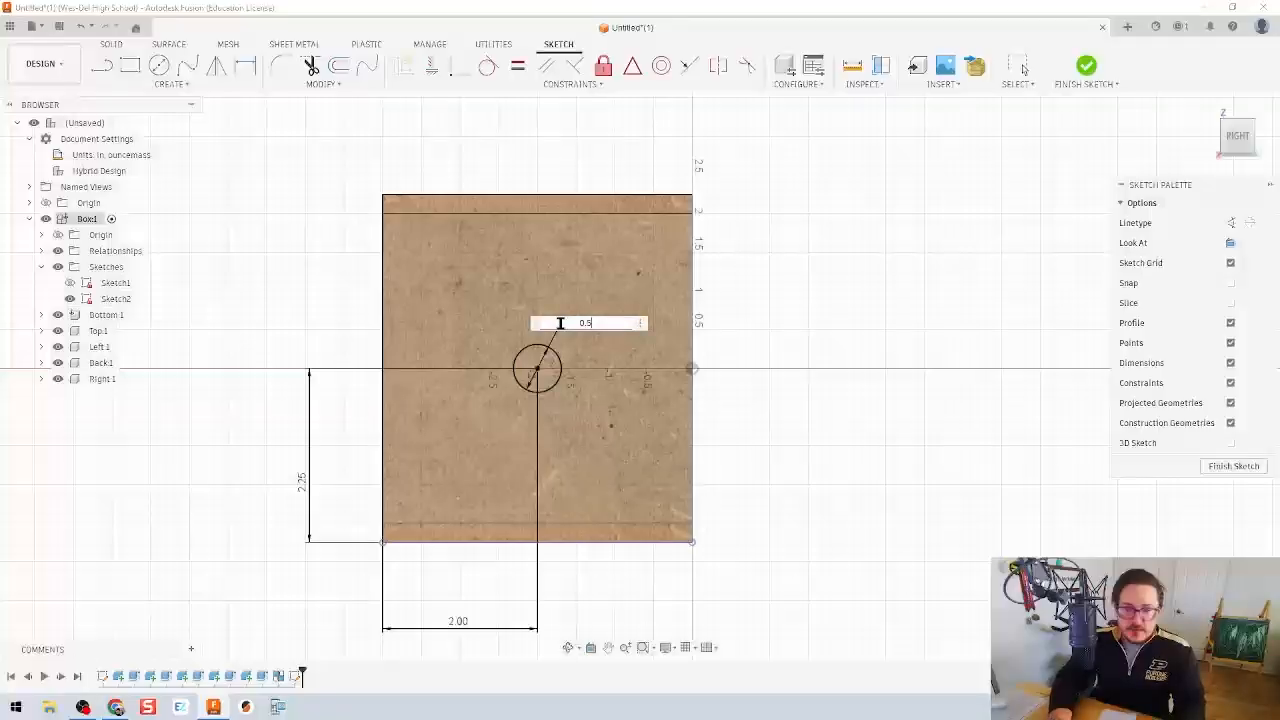
{"action": "key", "text": "Return"}
{"action": "key", "text": "d"}
{"action": "scroll", "coordinate": [512, 423], "scroll_direction": "up", "scroll_amount": 2}
{"action": "scroll", "coordinate": [510, 418], "scroll_direction": "up", "scroll_amount": 2}
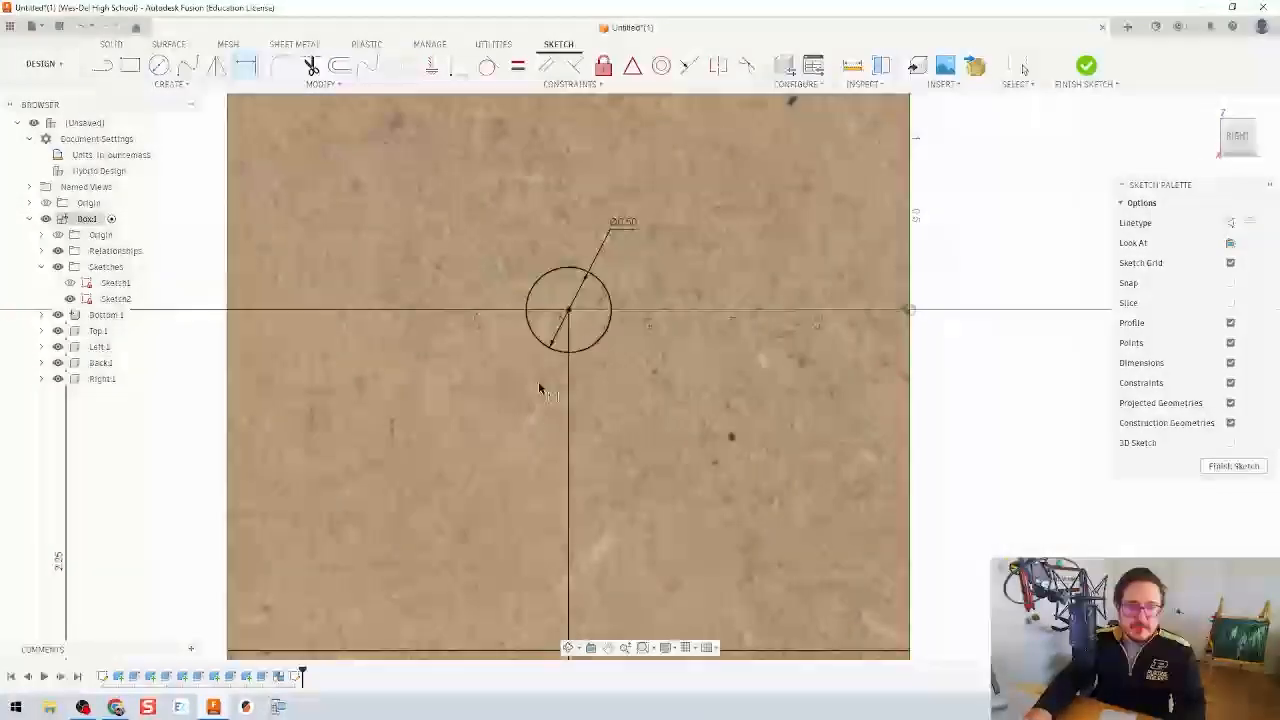
{"action": "left_click", "coordinate": [577, 352]}
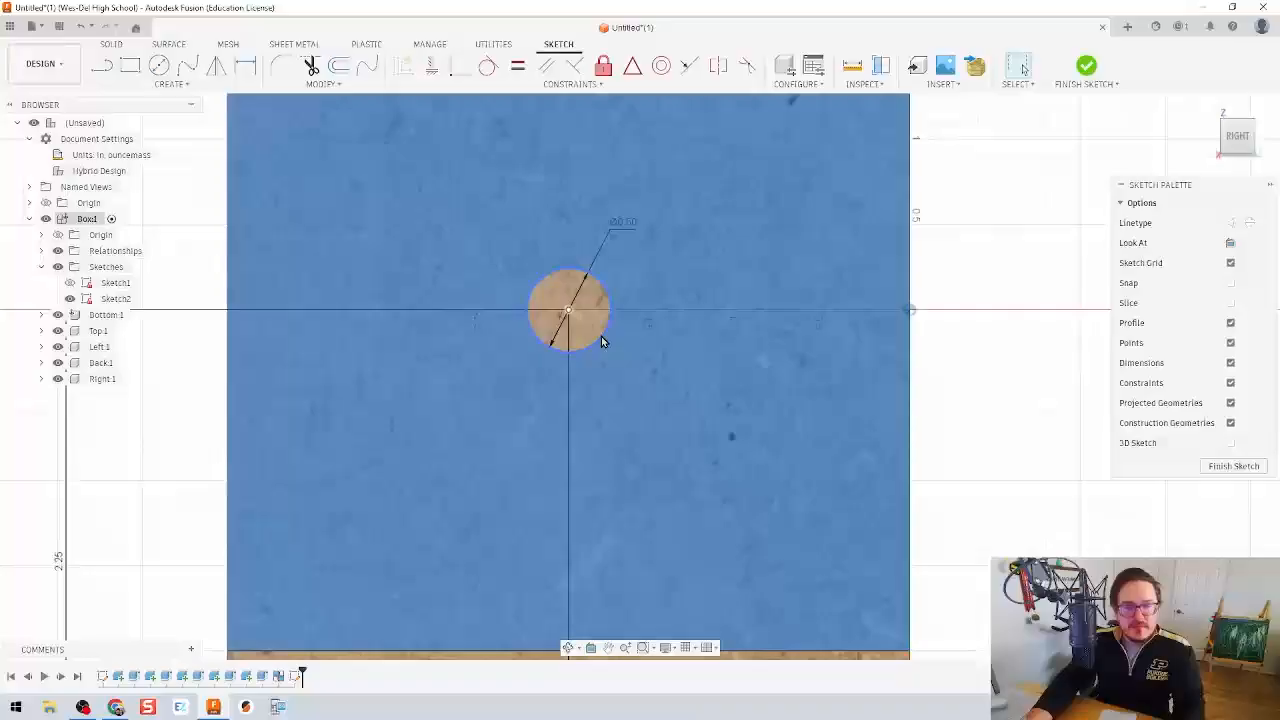
{"action": "scroll", "coordinate": [601, 336], "scroll_direction": "down", "scroll_amount": 2}
{"action": "left_click", "coordinate": [914, 351]}
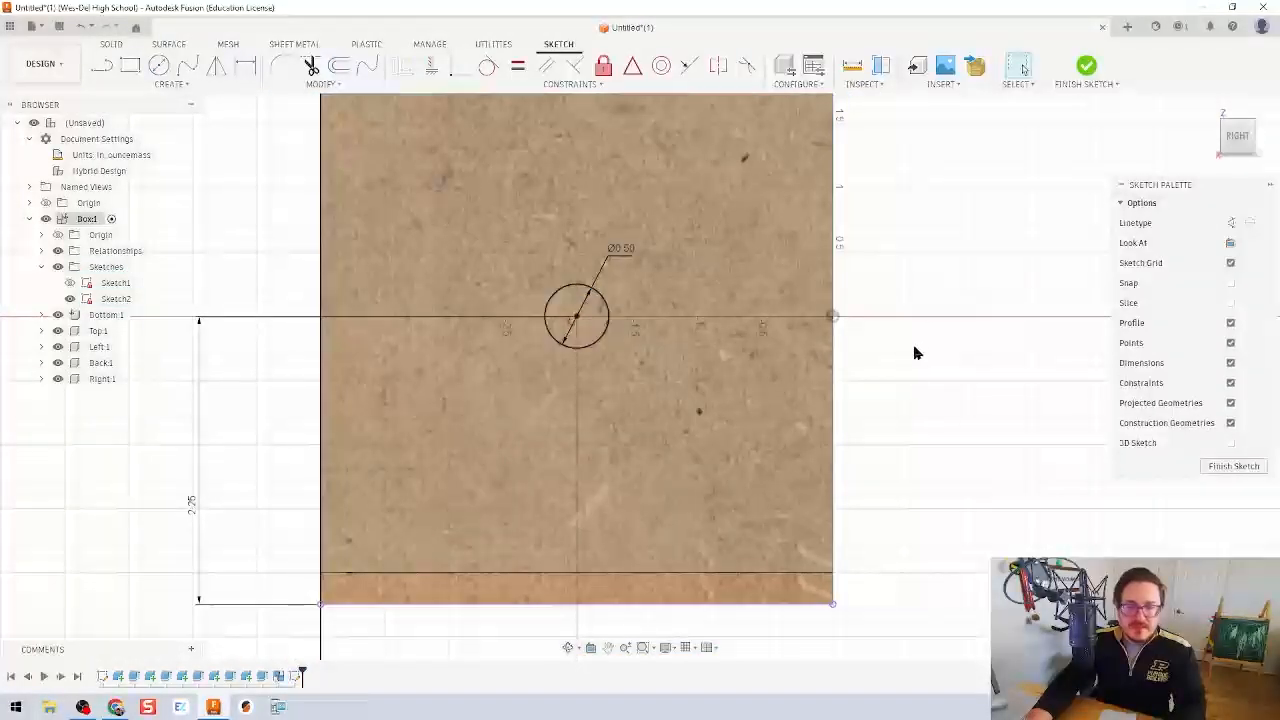
- Extrude the 0.5 in circle about 5.80 in through the box towards the left panel, using the Cut operation
{"action": "middle_click_drag", "start_coordinate": [888, 366], "coordinate": [909, 365], "text": "shift"}
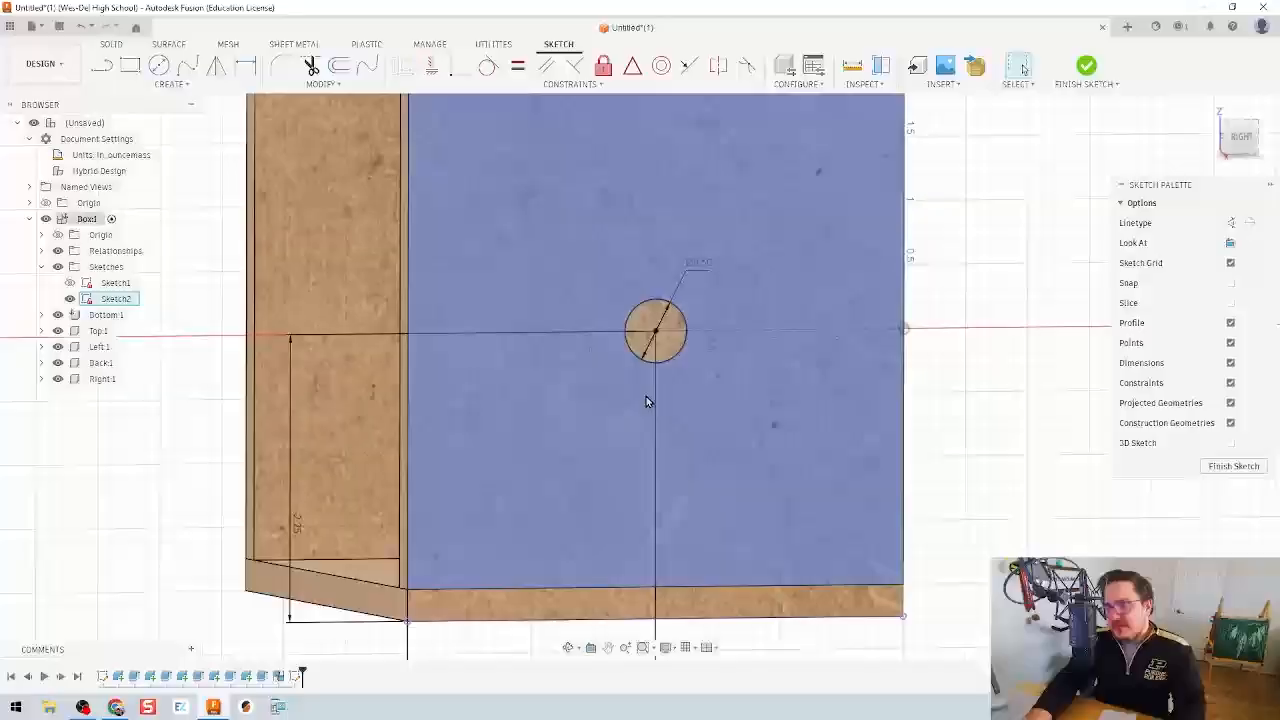
{"action": "key", "text": "e"}
{"action": "middle_click_drag", "start_coordinate": [598, 392], "coordinate": [706, 364], "text": "shift"}
{"action": "left_click", "coordinate": [746, 342]}
{"action": "middle_click_drag", "start_coordinate": [876, 352], "coordinate": [882, 354], "text": "shift"}
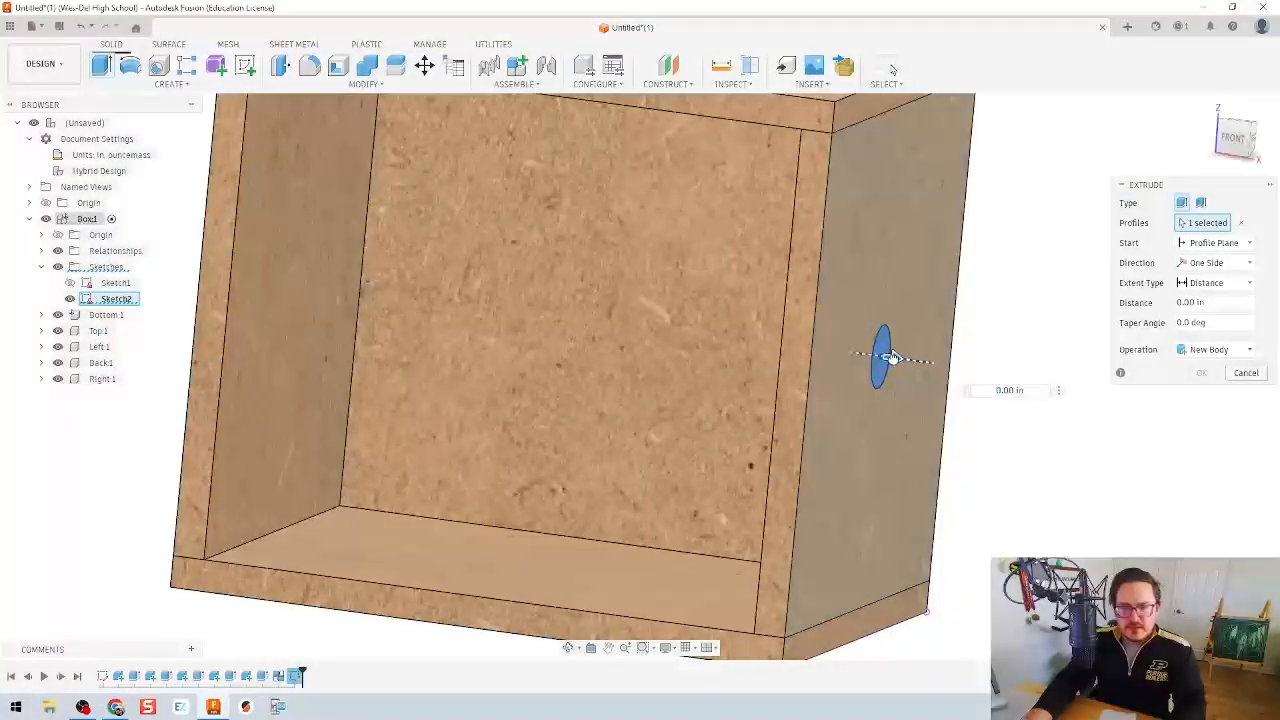
{"action": "left_click_drag", "start_coordinate": [882, 354], "coordinate": [160, 260]}
{"action": "left_click", "coordinate": [1245, 349]}
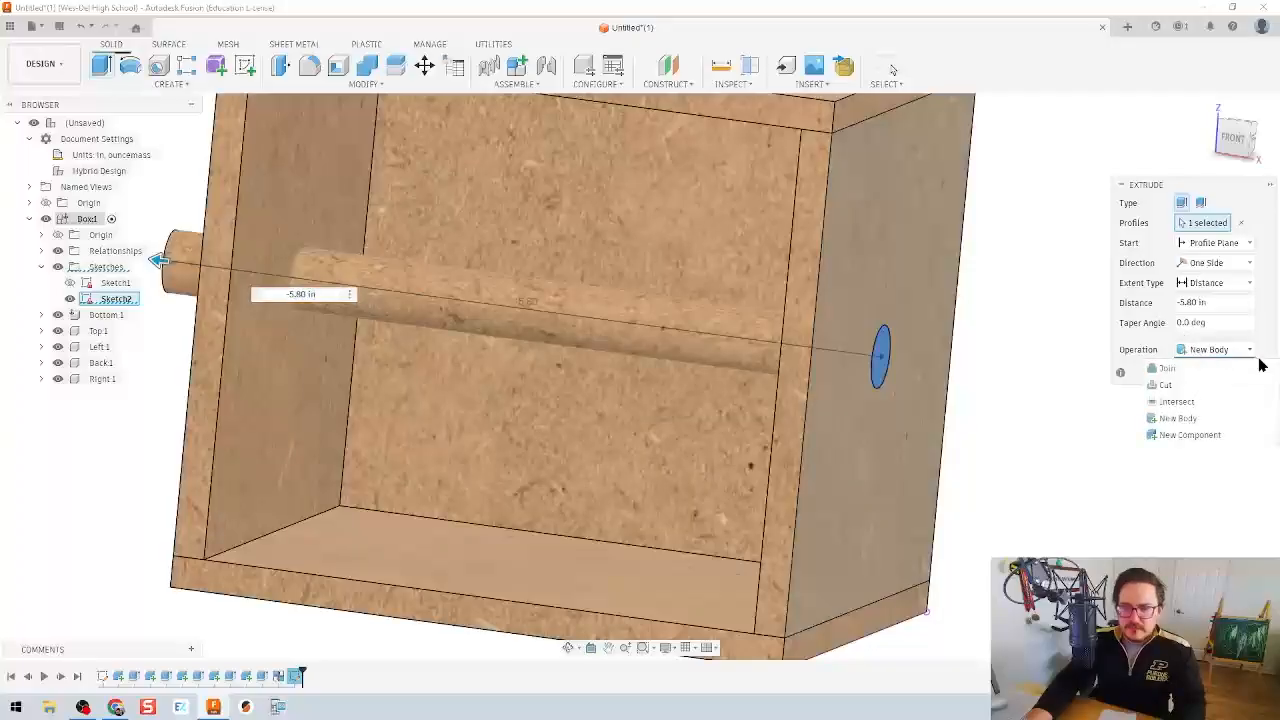
{"action": "left_click", "coordinate": [1226, 386]}
{"action": "mouse_move", "coordinate": [528, 375]}
{"action": "middle_mouse_down", "text": "shift"}
{"action": "mouse_move", "coordinate": [660, 378]}
{"action": "mouse_move", "coordinate": [543, 382]}
{"action": "middle_mouse_up", "text": "shift"}
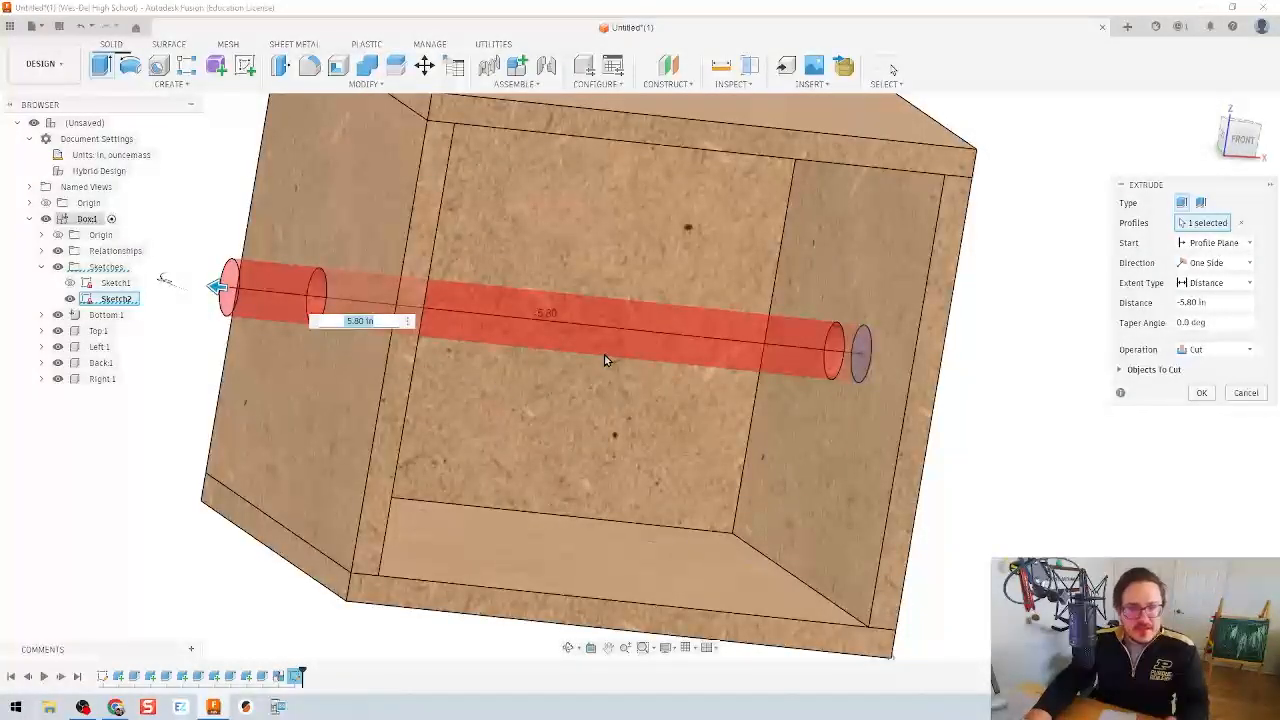
- Set the cut's extent to To Object, ending at the left panel's outer face, and complete the extrusion
{"action": "left_click", "coordinate": [1195, 283]}
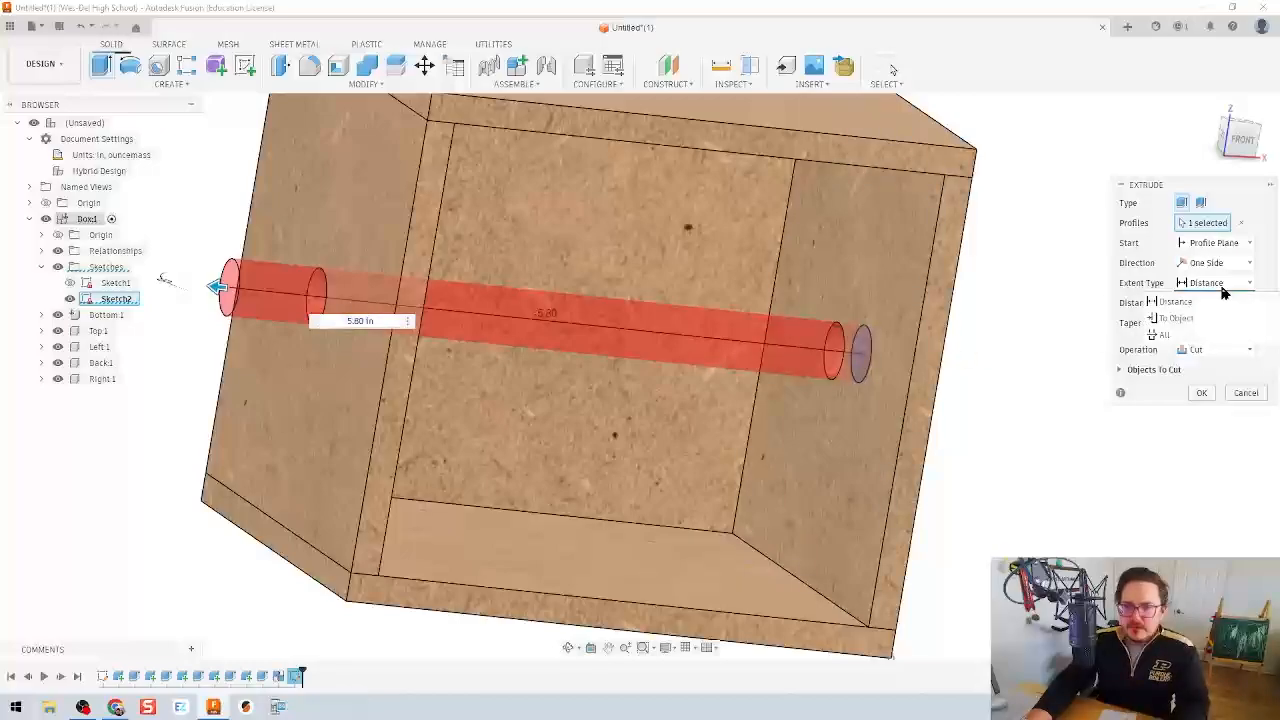
{"action": "left_click", "coordinate": [1176, 318]}
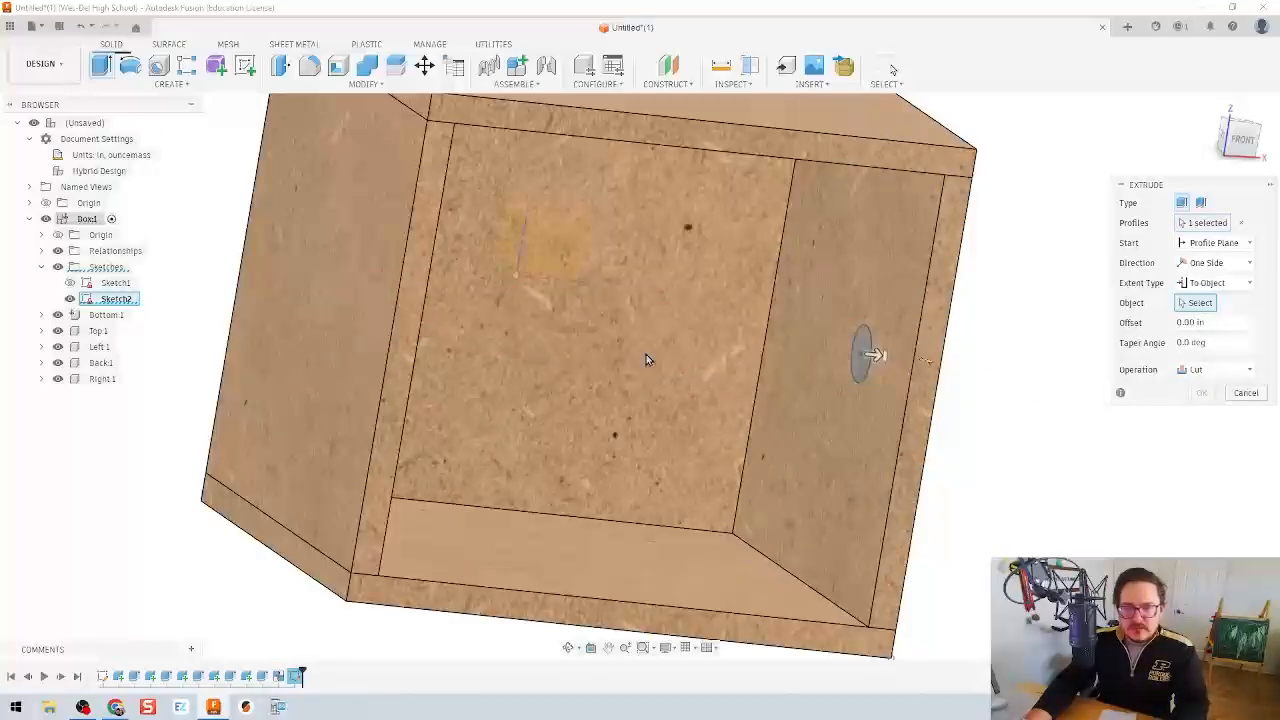
{"action": "left_click", "coordinate": [341, 267]}
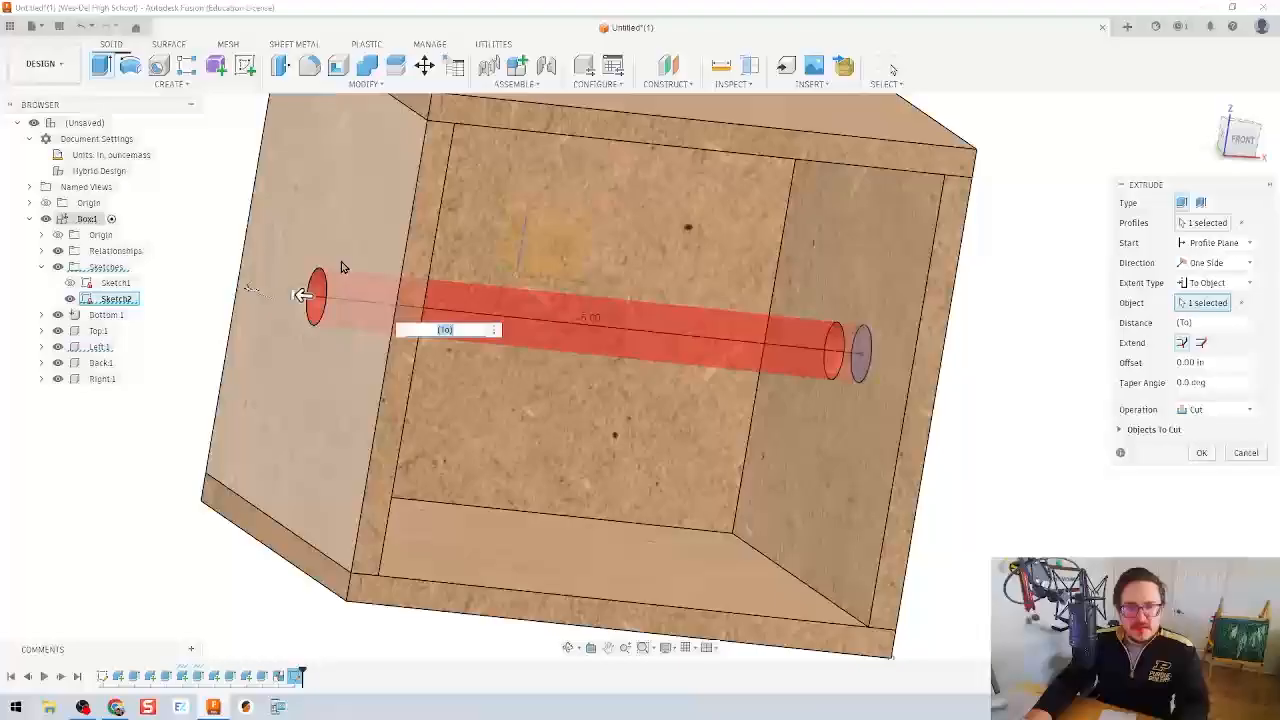
{"action": "left_click", "coordinate": [1200, 453]}
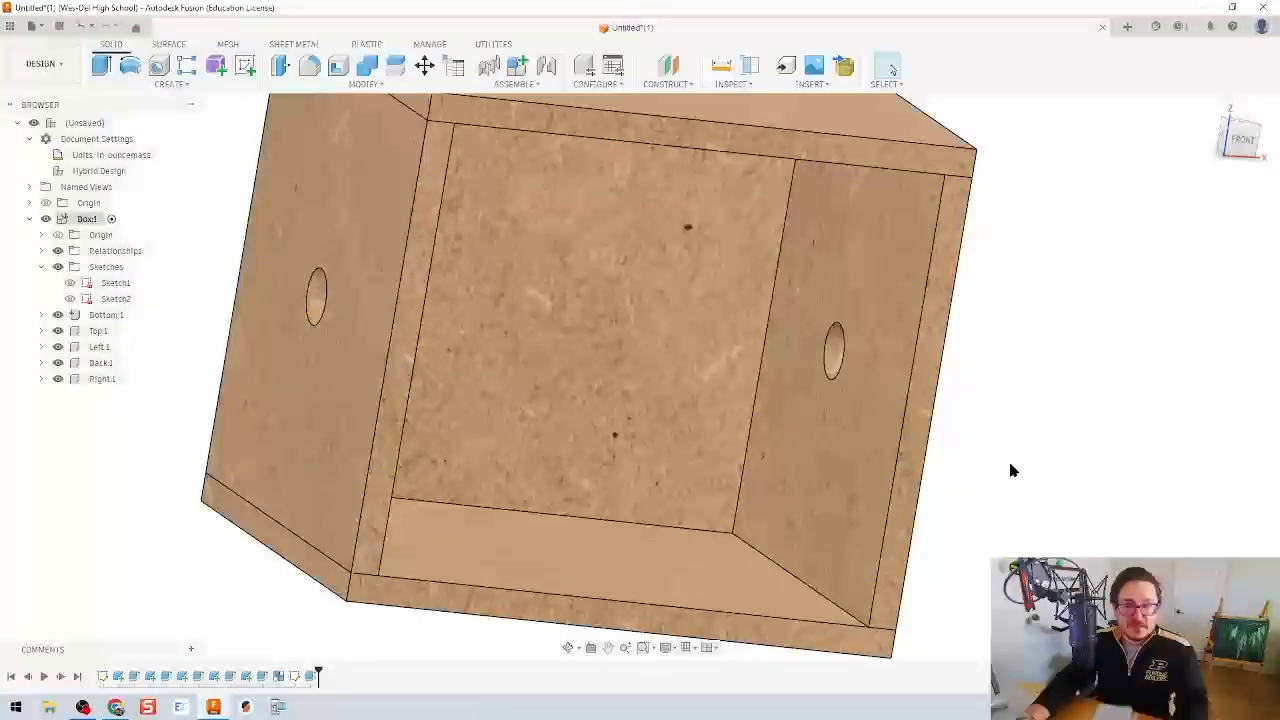
- Start a new sketch on the upper face of the box's top panel
{"action": "middle_click_drag", "start_coordinate": [1024, 526], "coordinate": [1016, 526], "text": "shift"}
{"action": "scroll", "coordinate": [965, 537], "scroll_direction": "down", "scroll_amount": 5}
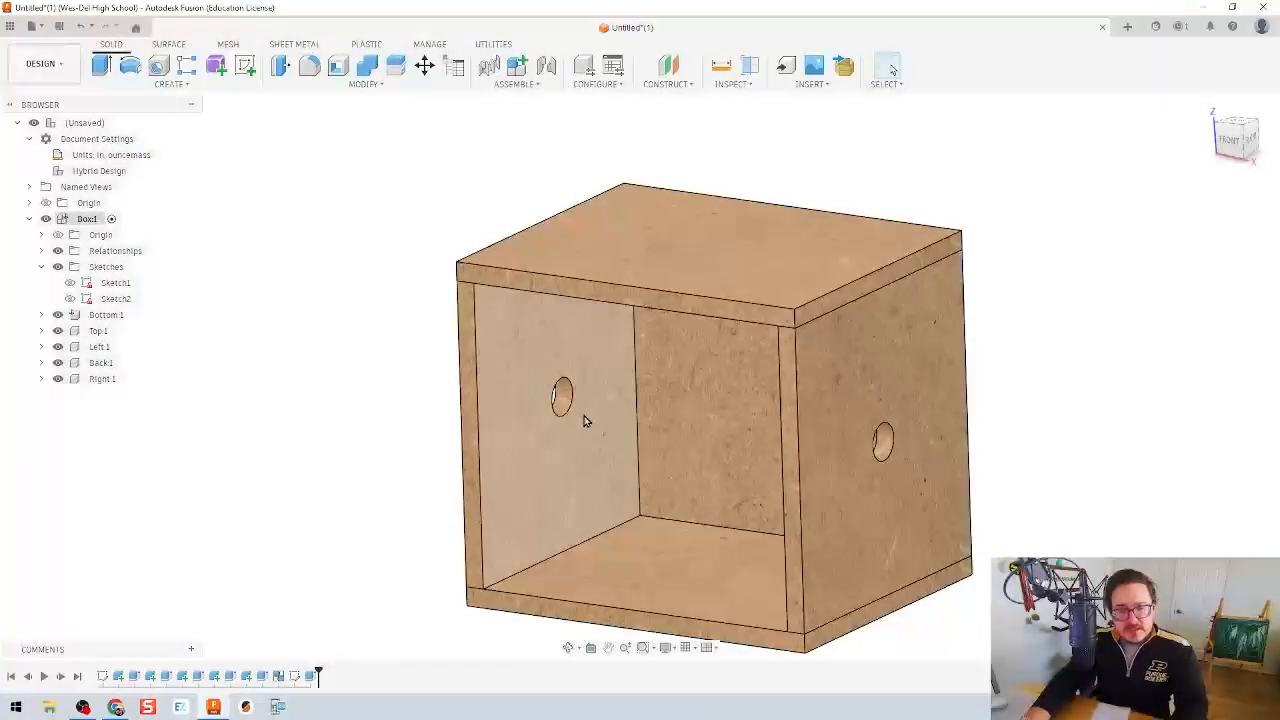
{"action": "left_click", "coordinate": [241, 67]}
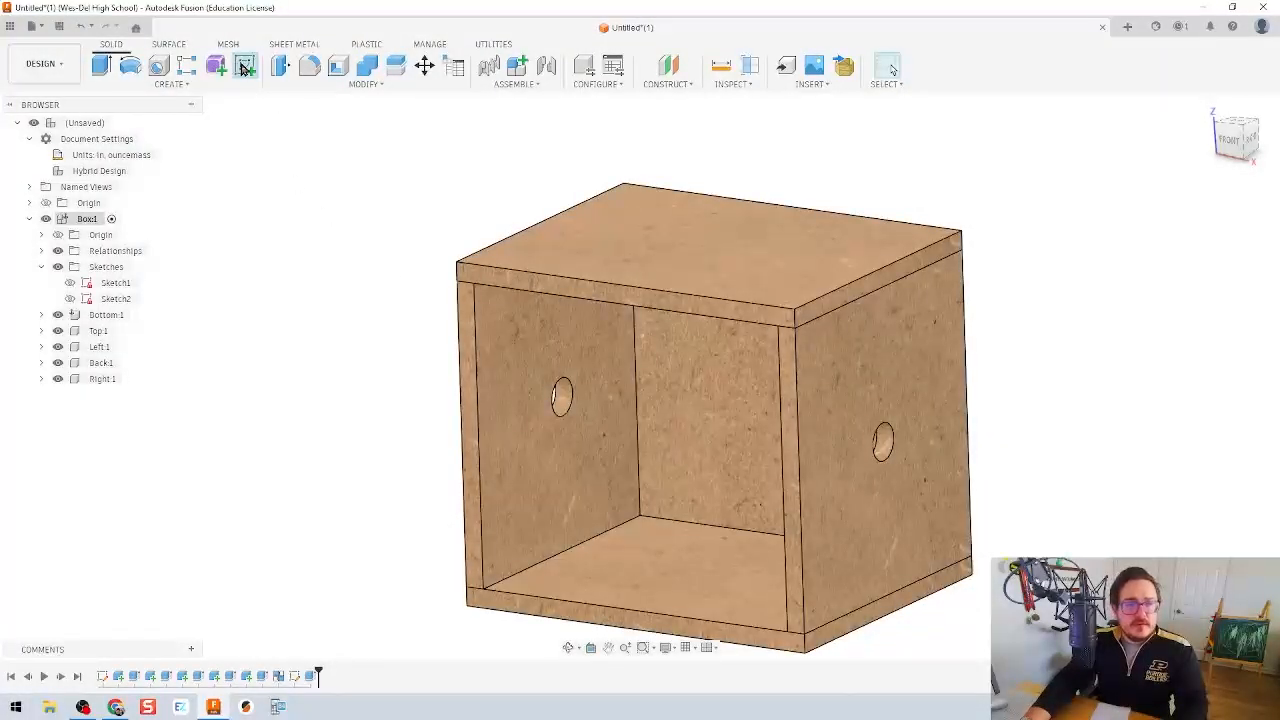
{"action": "left_click", "coordinate": [650, 232]}
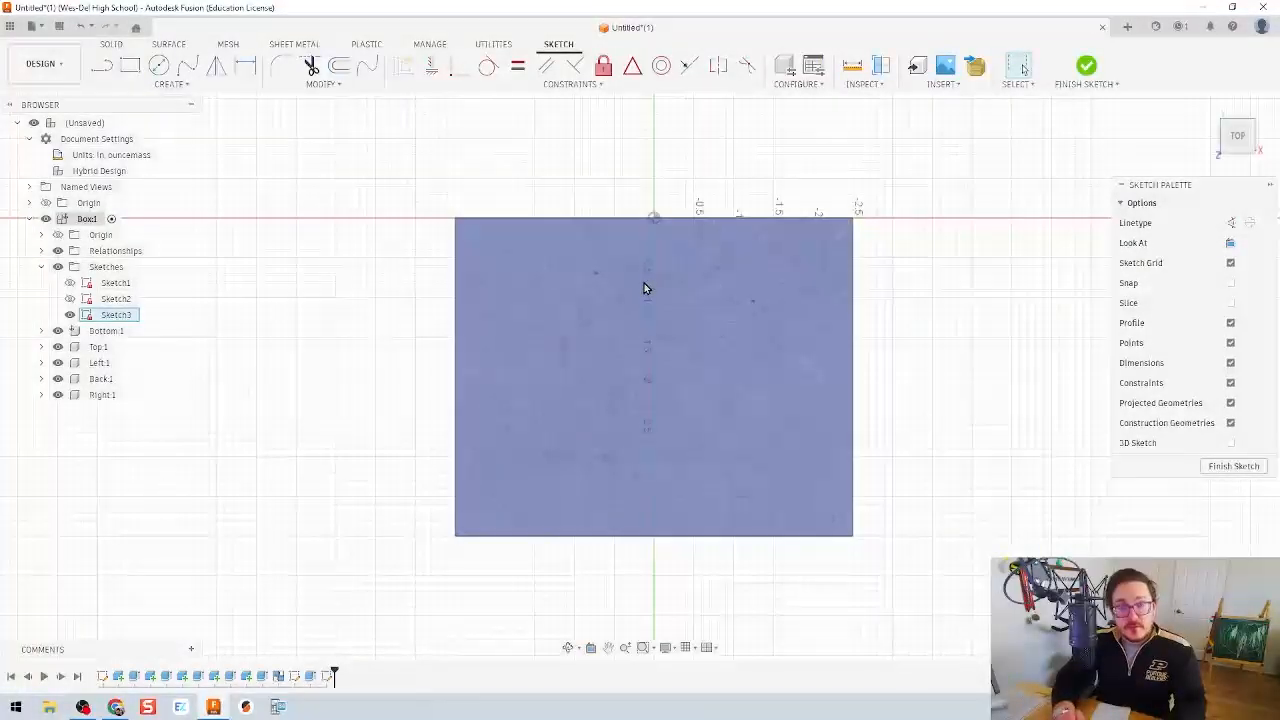
- Draw a horizontal line across the top panel between the midpoints of its two side edges
{"action": "key", "text": "l"}
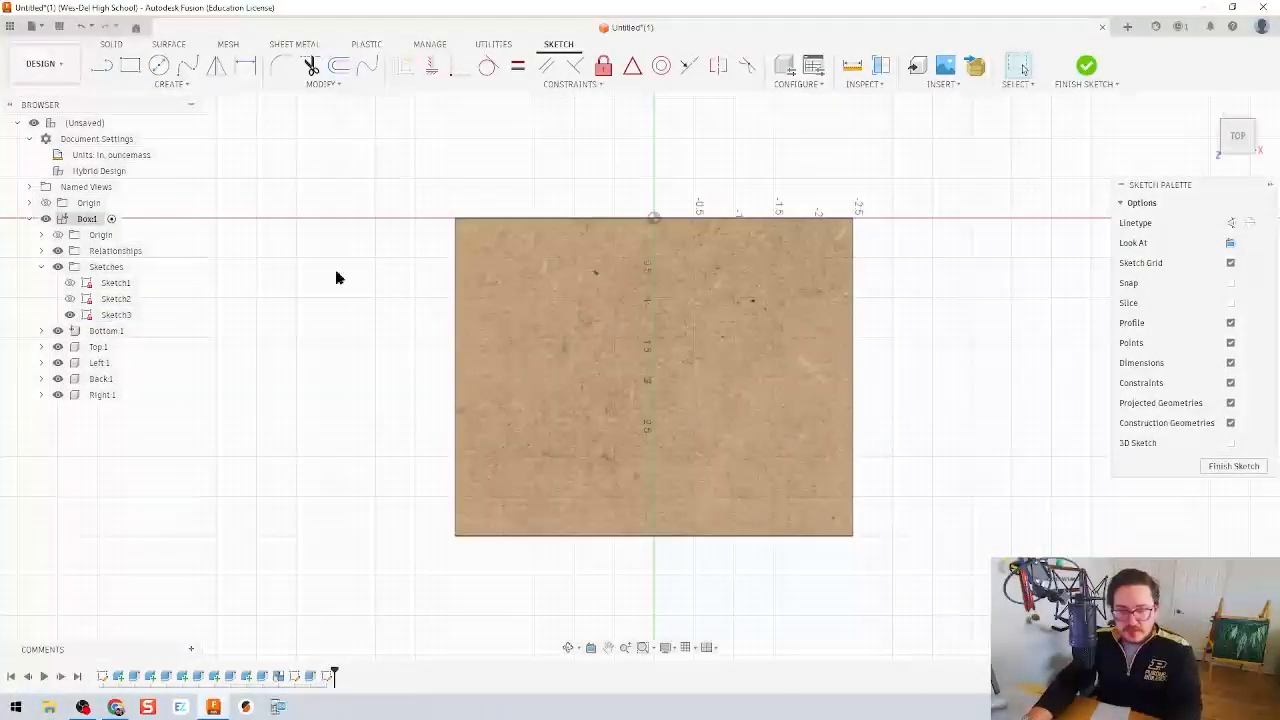
{"action": "left_click", "coordinate": [455, 377]}
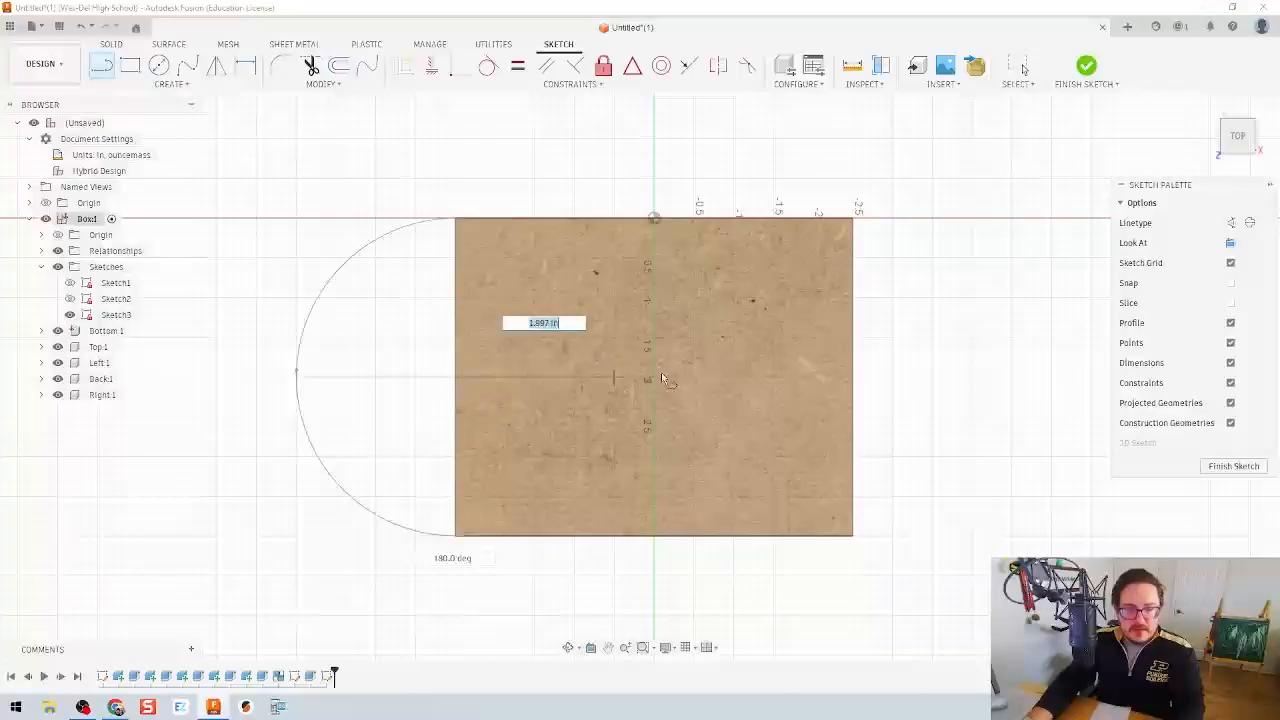
{"action": "left_click", "coordinate": [853, 377]}
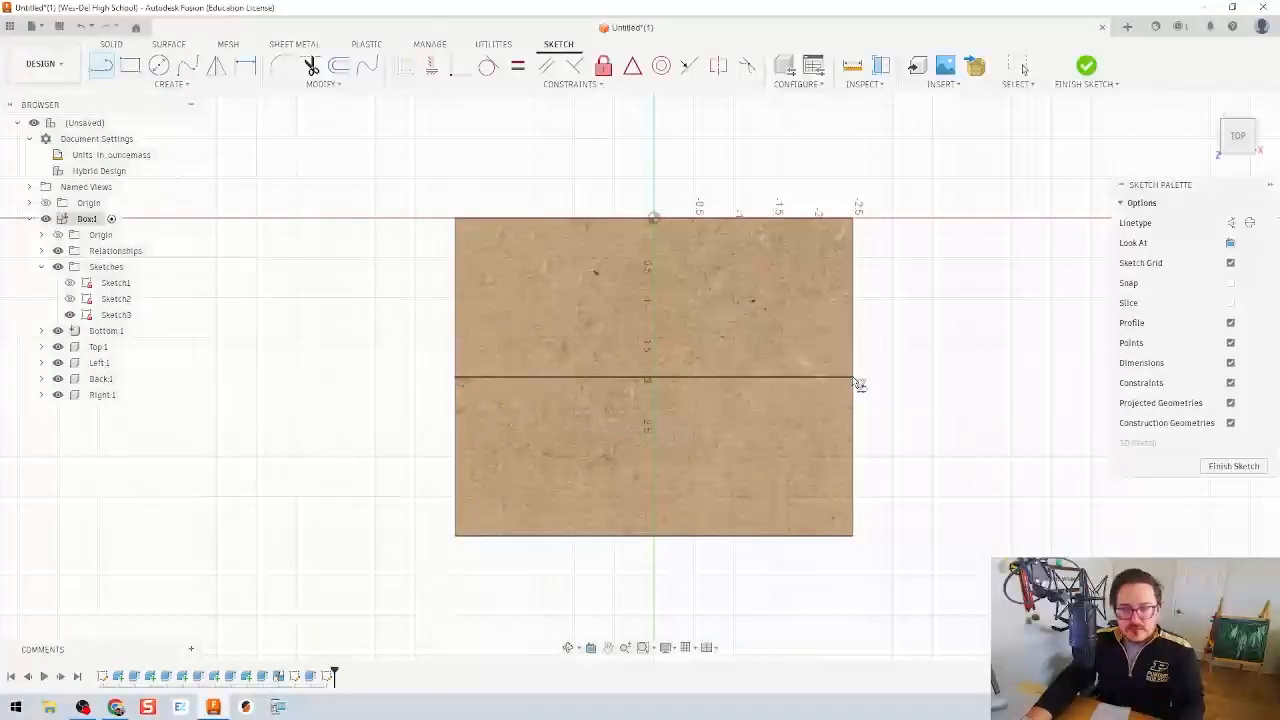
{"action": "key", "text": "Escape"}
- Convert the line across the middle of the top panel to construction geometry
{"action": "left_click", "coordinate": [803, 378]}
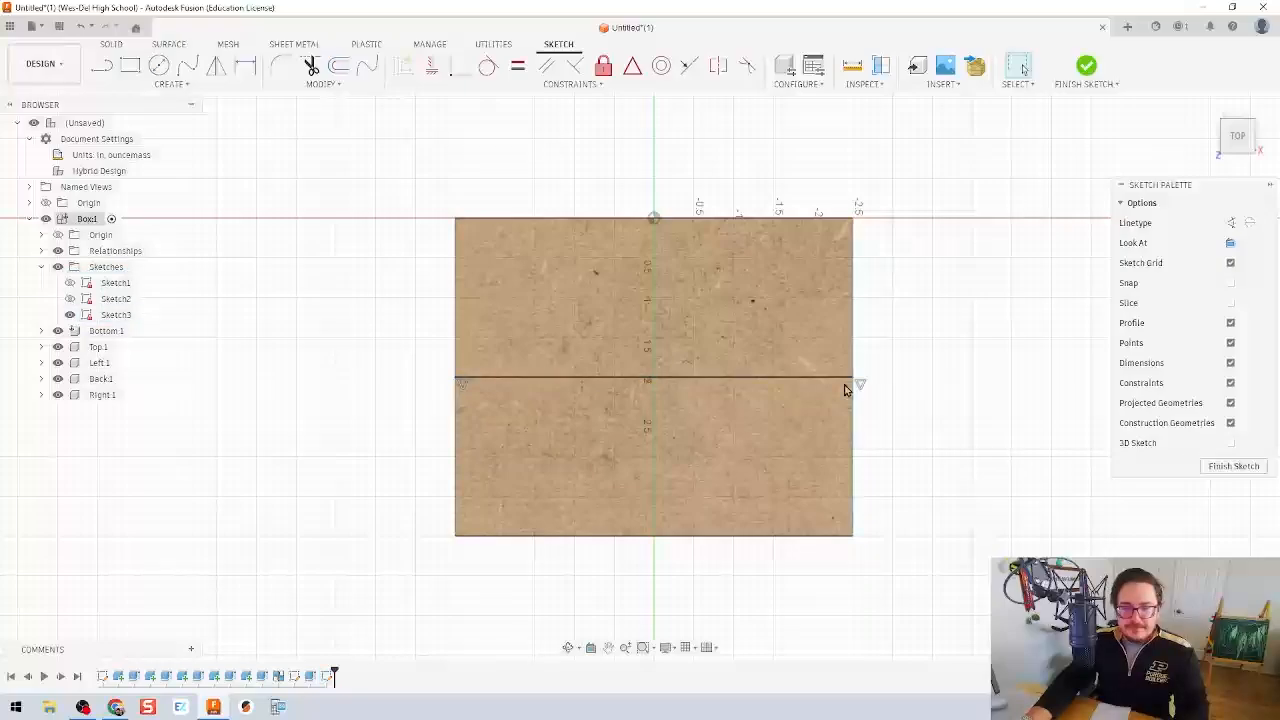
{"action": "right_click", "coordinate": [750, 378]}
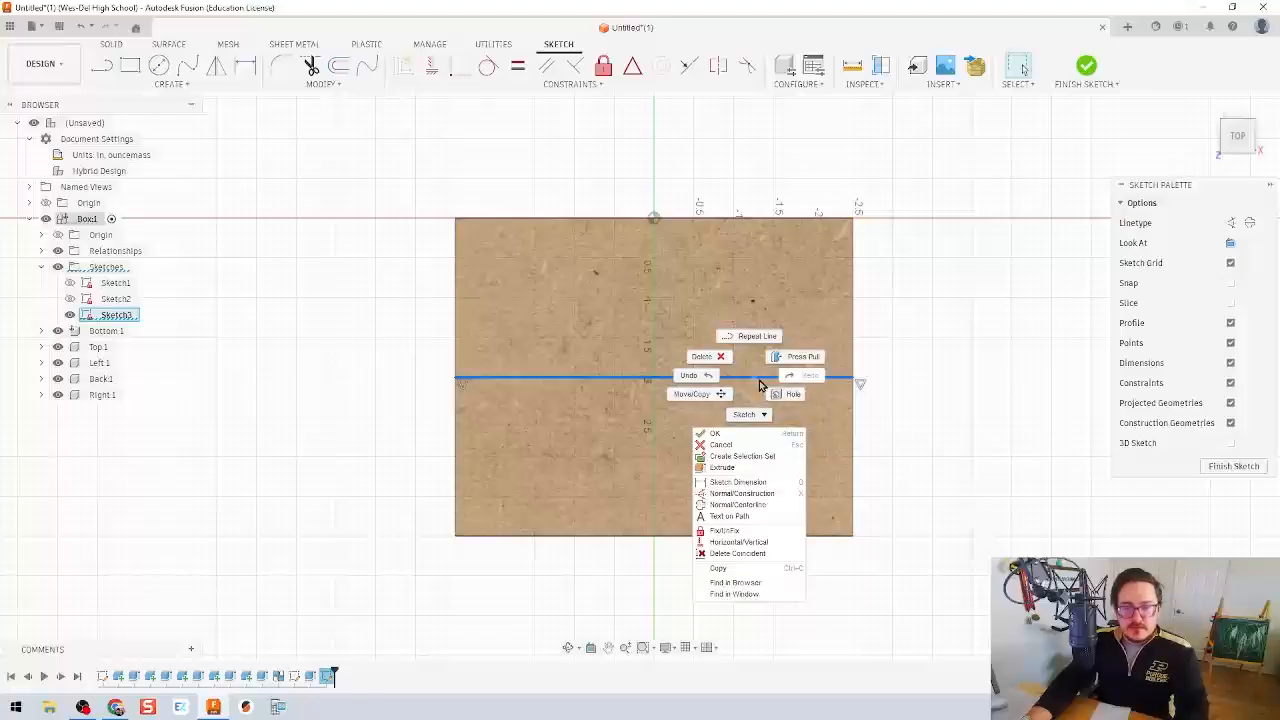
{"action": "key", "text": "Escape"}
{"action": "key", "text": "c"}
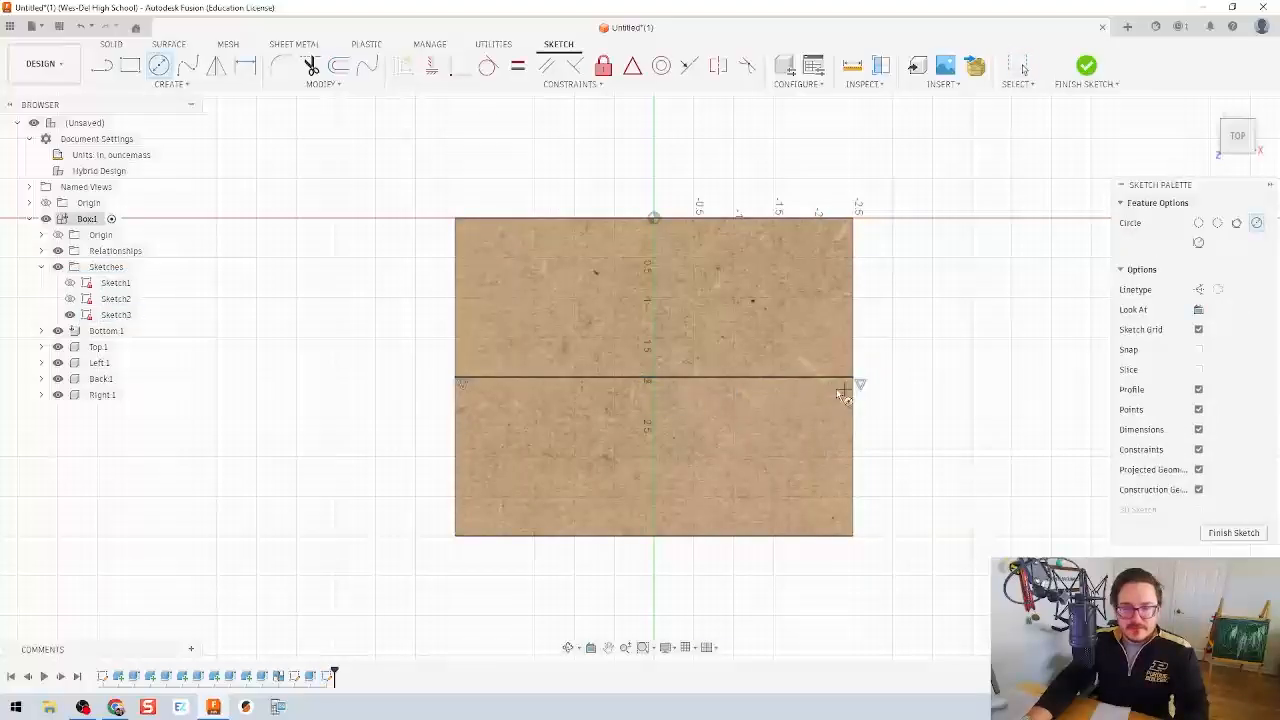
{"action": "key", "text": "Escape"}
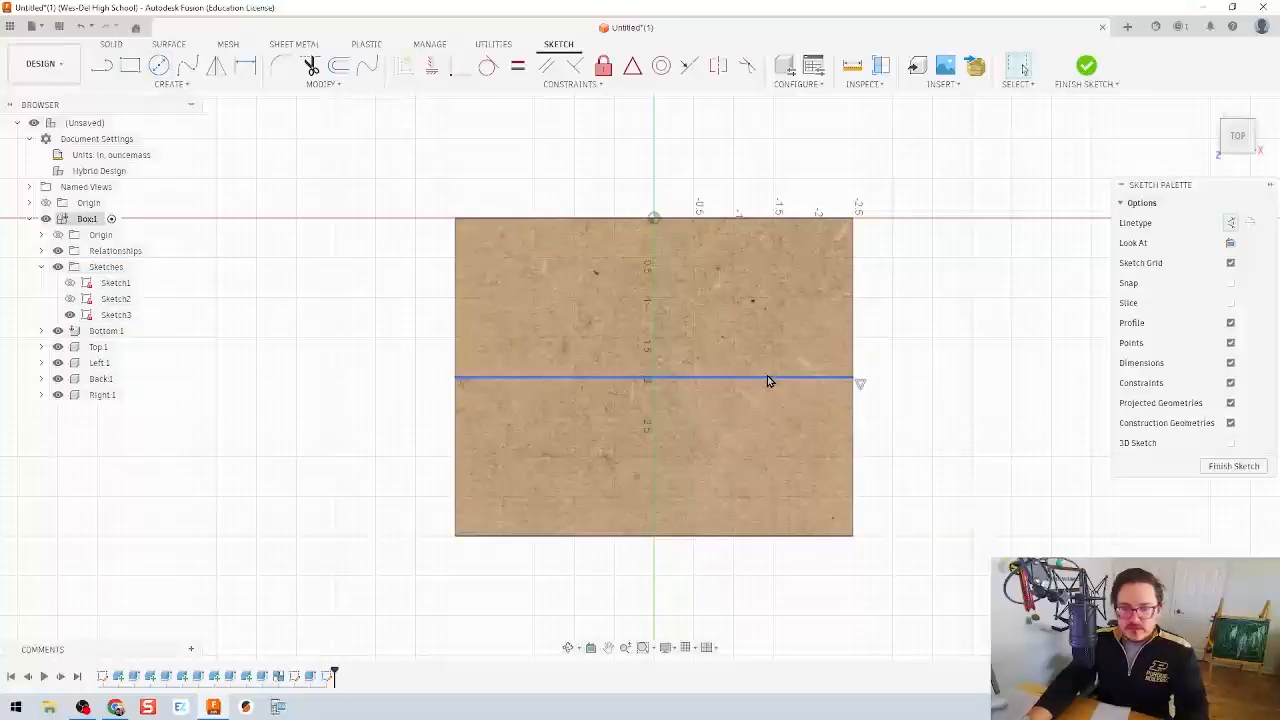
{"action": "scroll", "coordinate": [686, 380], "scroll_direction": "up", "scroll_amount": 3}
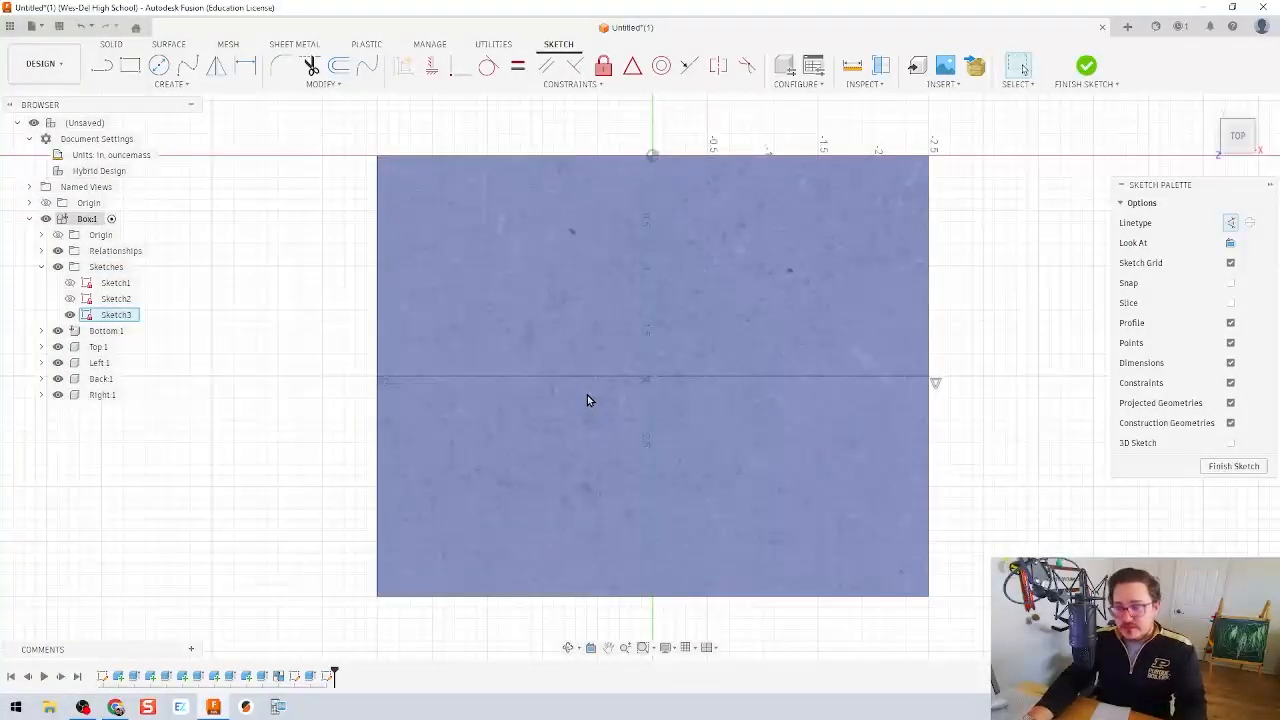
- Sketch two small construction circles centred on the midline, one on each side of the top panel's centre
{"action": "key", "text": "c"}
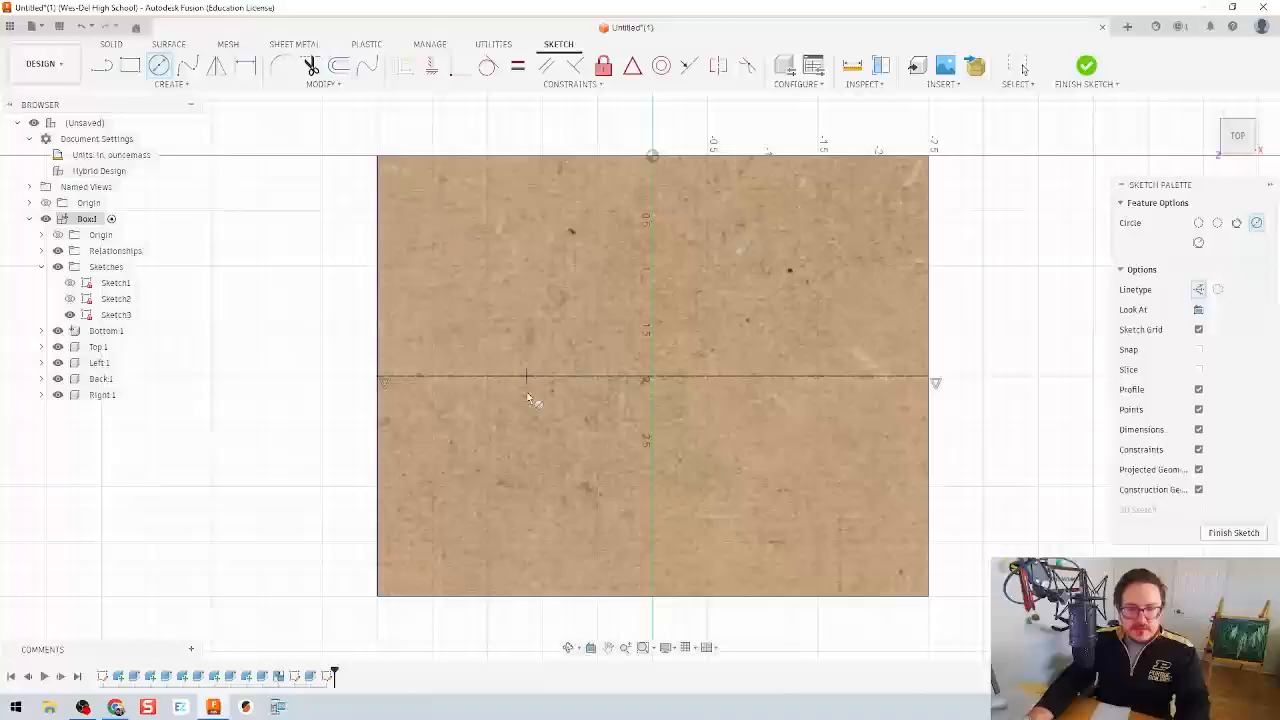
{"action": "left_click", "coordinate": [527, 397]}
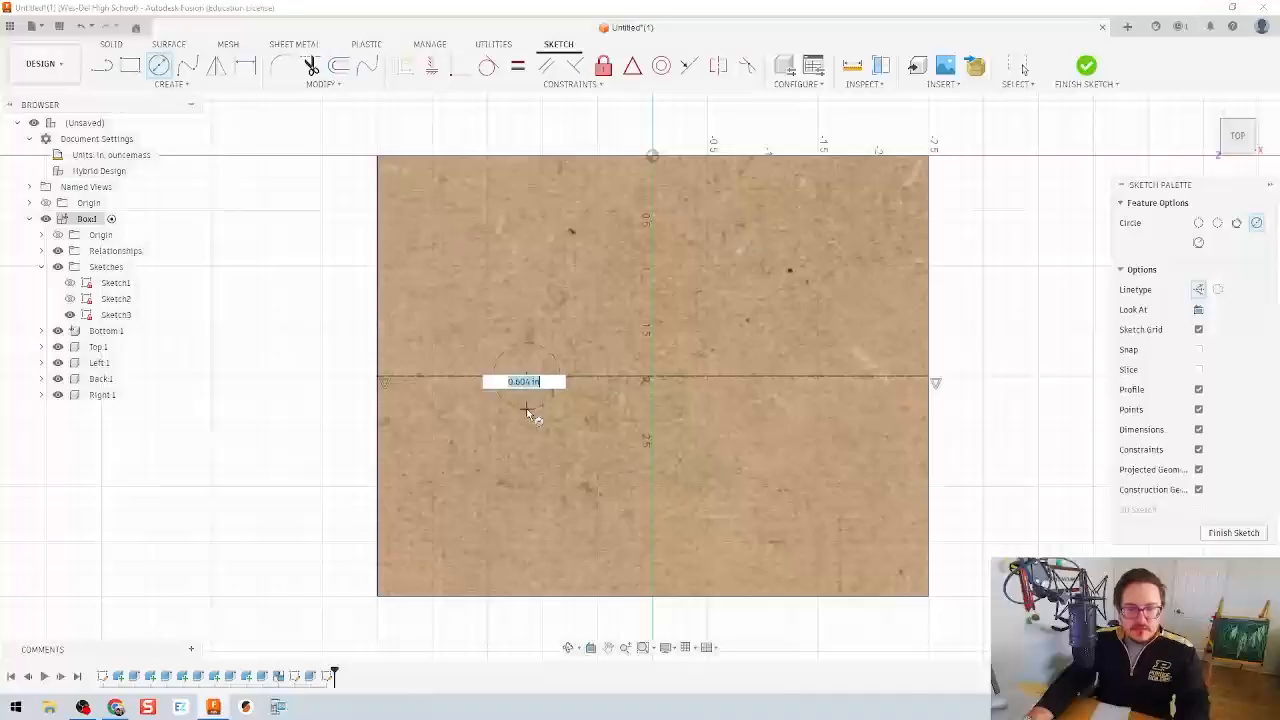
{"action": "left_click", "coordinate": [779, 377]}
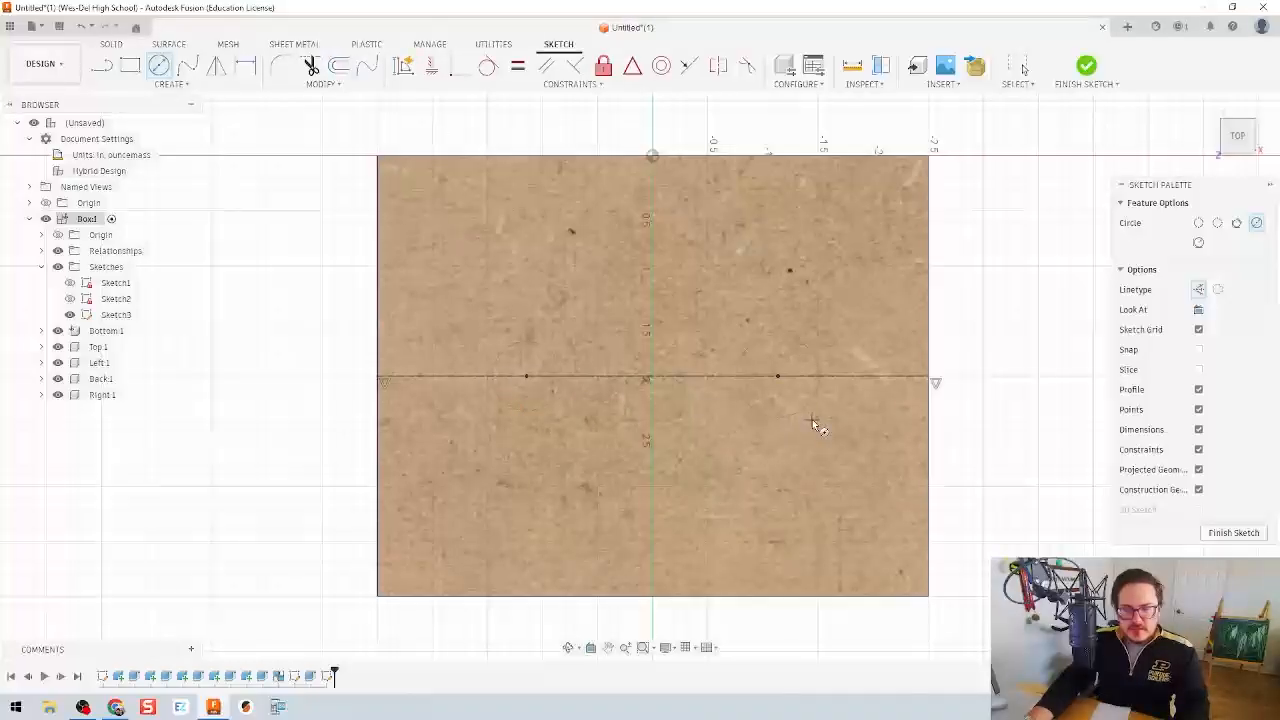
{"action": "left_click", "coordinate": [807, 411]}
{"action": "key", "text": "Escape"}
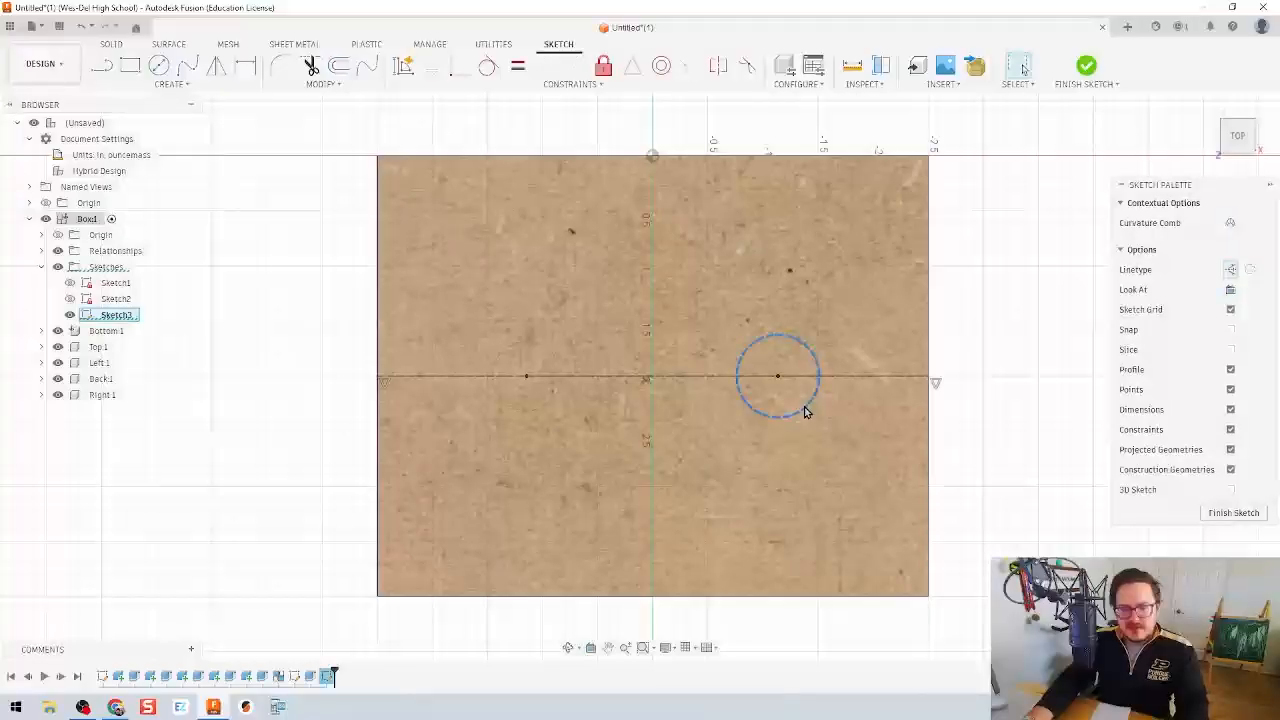
- Convert both construction circles on the top panel to normal sketch geometry
{"action": "key", "text": "x"}
{"action": "left_click", "coordinate": [535, 410]}
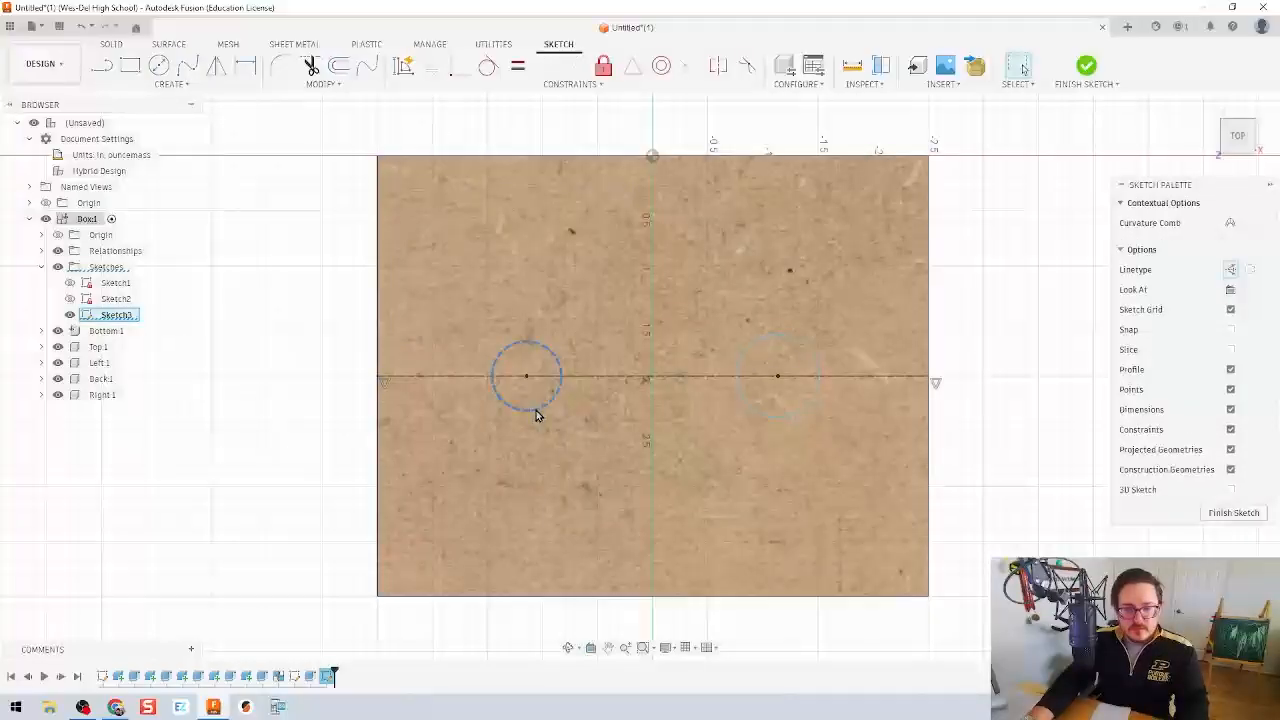
{"action": "key", "text": "x"}
{"action": "left_click", "coordinate": [335, 405]}
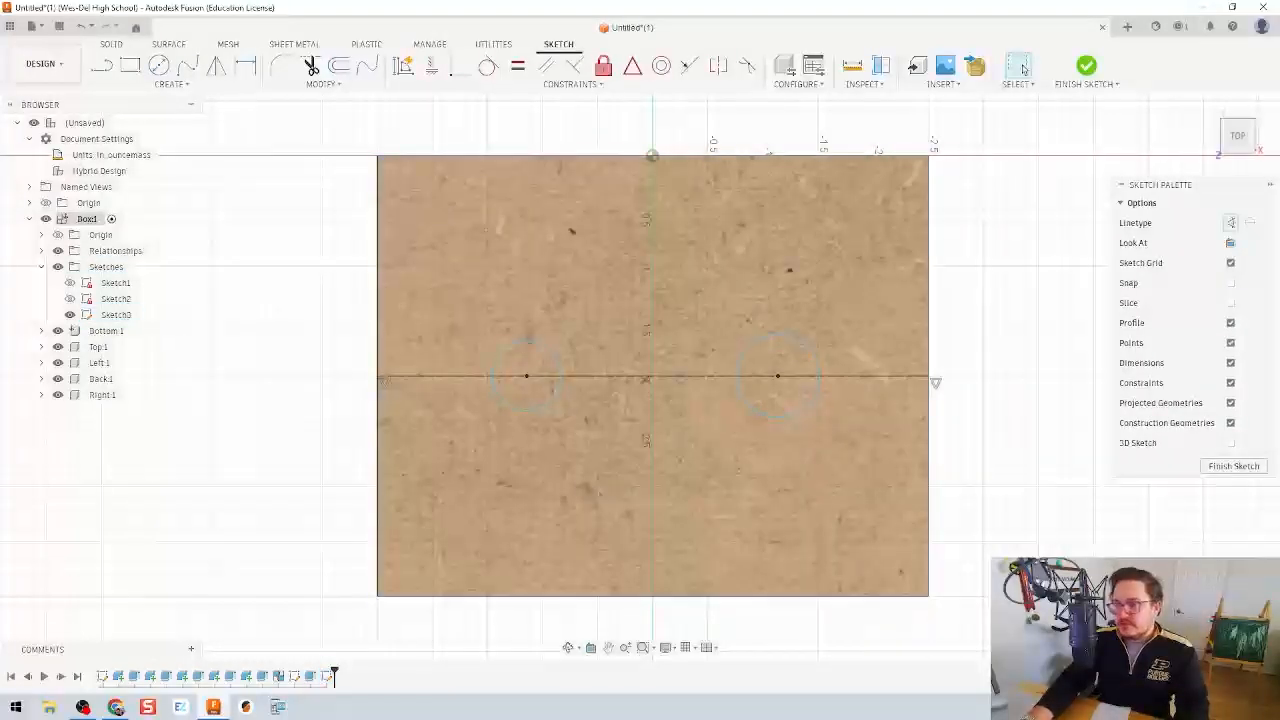
- Dimension both circles on the top panel to a diameter of 0.5 in
{"action": "key", "text": "d"}
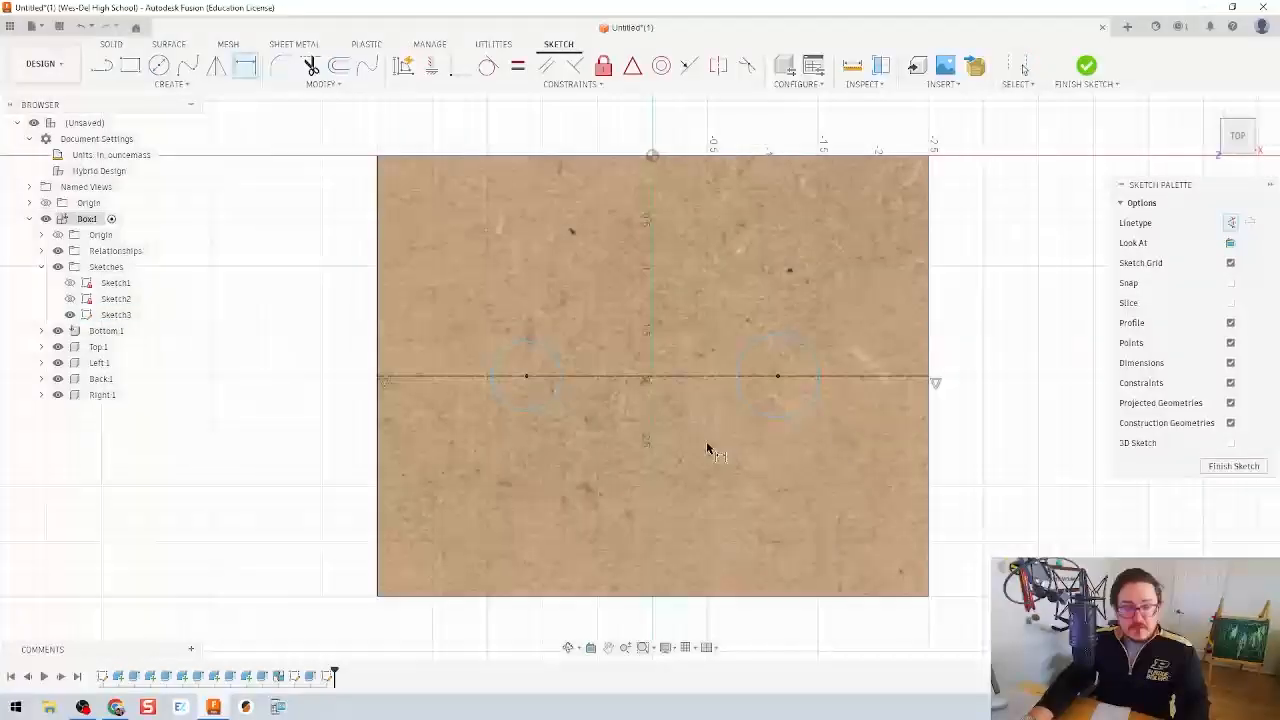
{"action": "left_click", "coordinate": [551, 403]}
{"action": "left_click", "coordinate": [558, 432]}
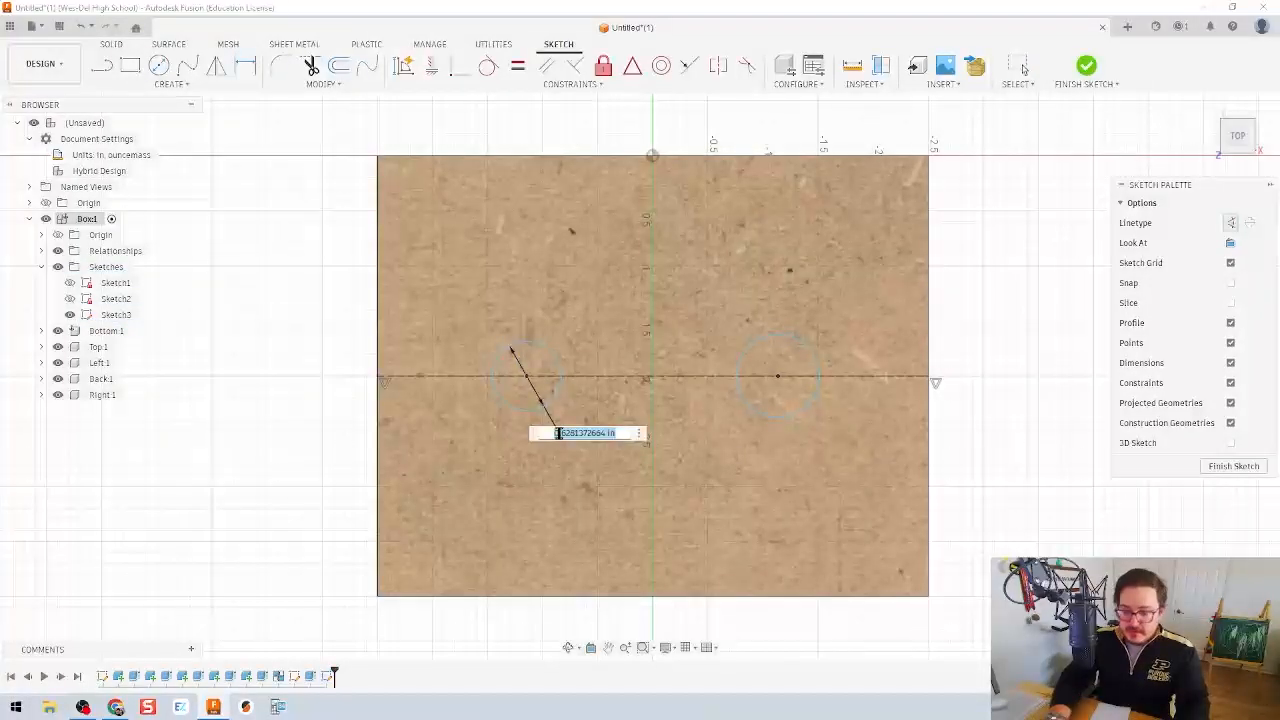
{"action": "type", "text": "0.5"}
{"action": "key", "text": "Return"}
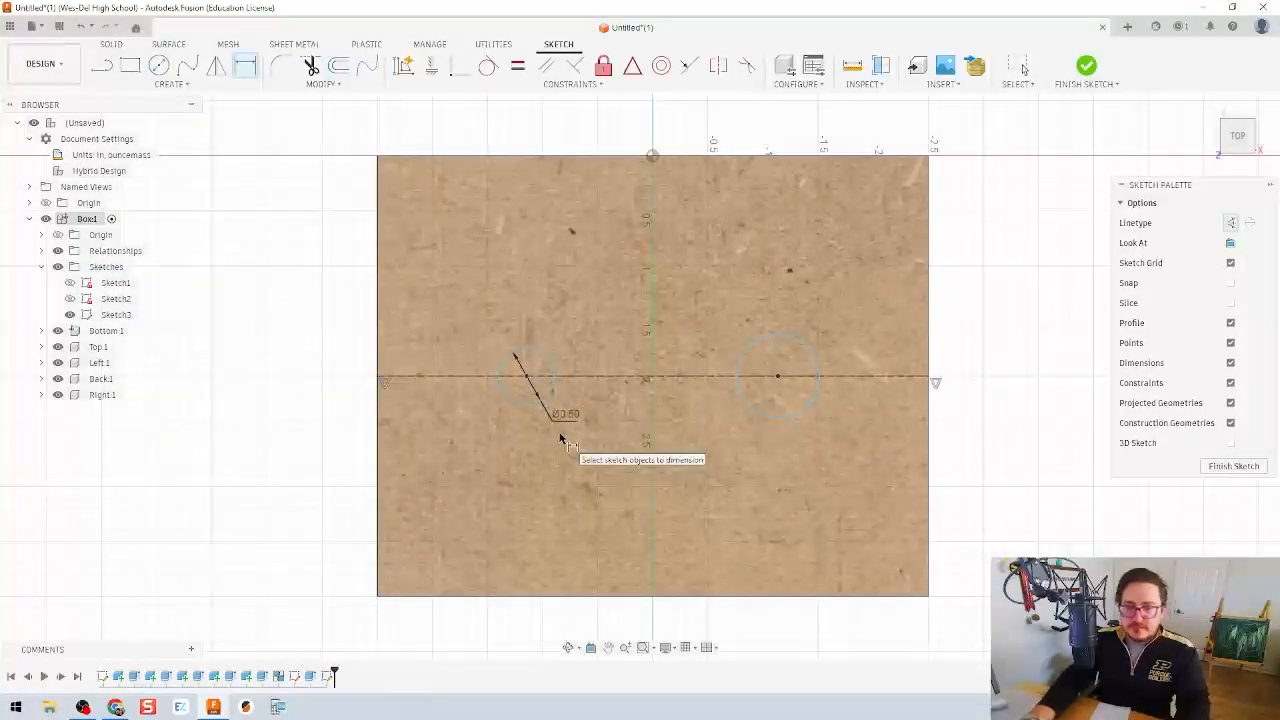
{"action": "left_click", "coordinate": [797, 416]}
{"action": "left_click", "coordinate": [799, 468]}
{"action": "type", "text": "0.5"}
{"action": "key", "text": "Return"}
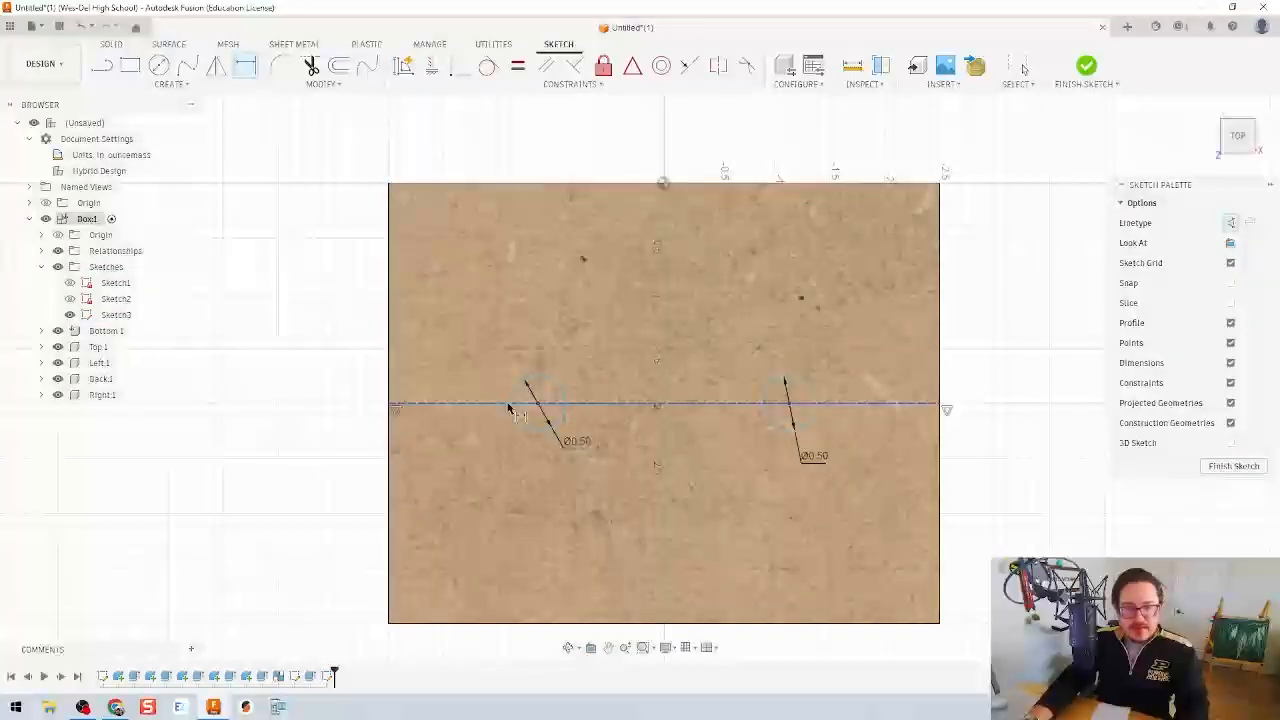
- Dimension the horizontal distance from the left circle's centre to the panel's left edge
{"action": "left_click", "coordinate": [538, 404]}
{"action": "left_click", "coordinate": [389, 405]}
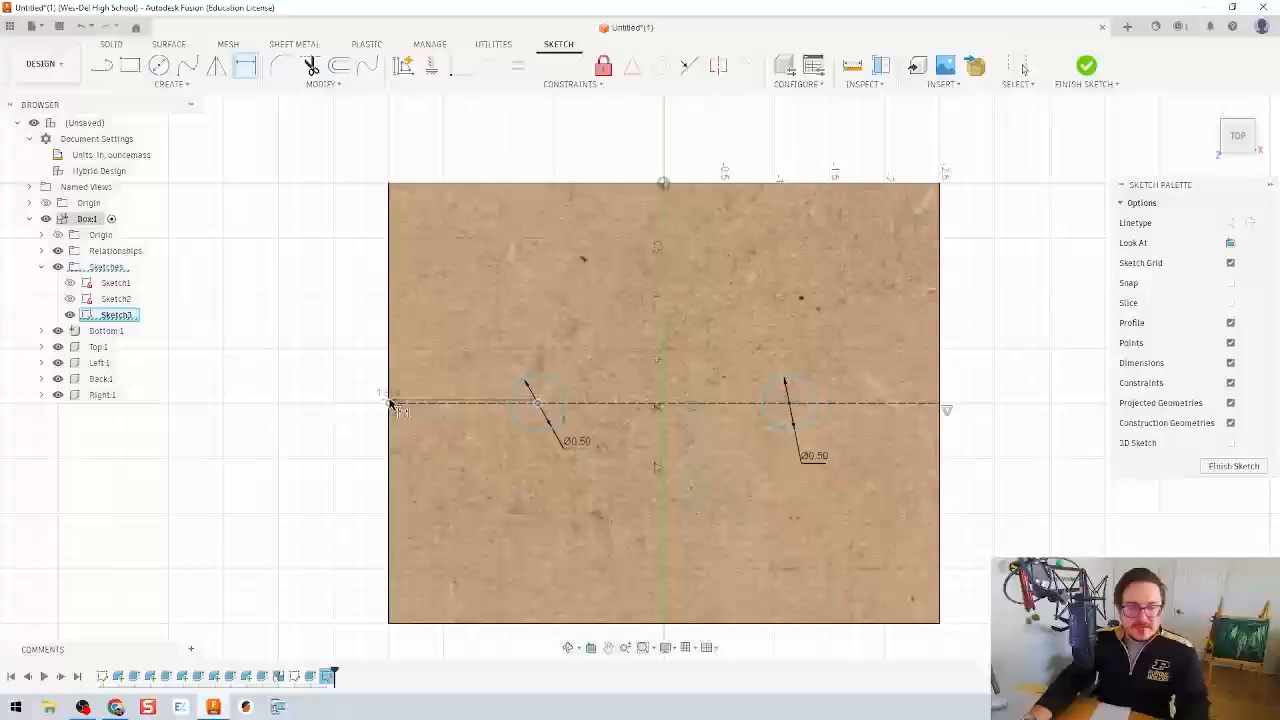
{"action": "left_click", "coordinate": [472, 150]}
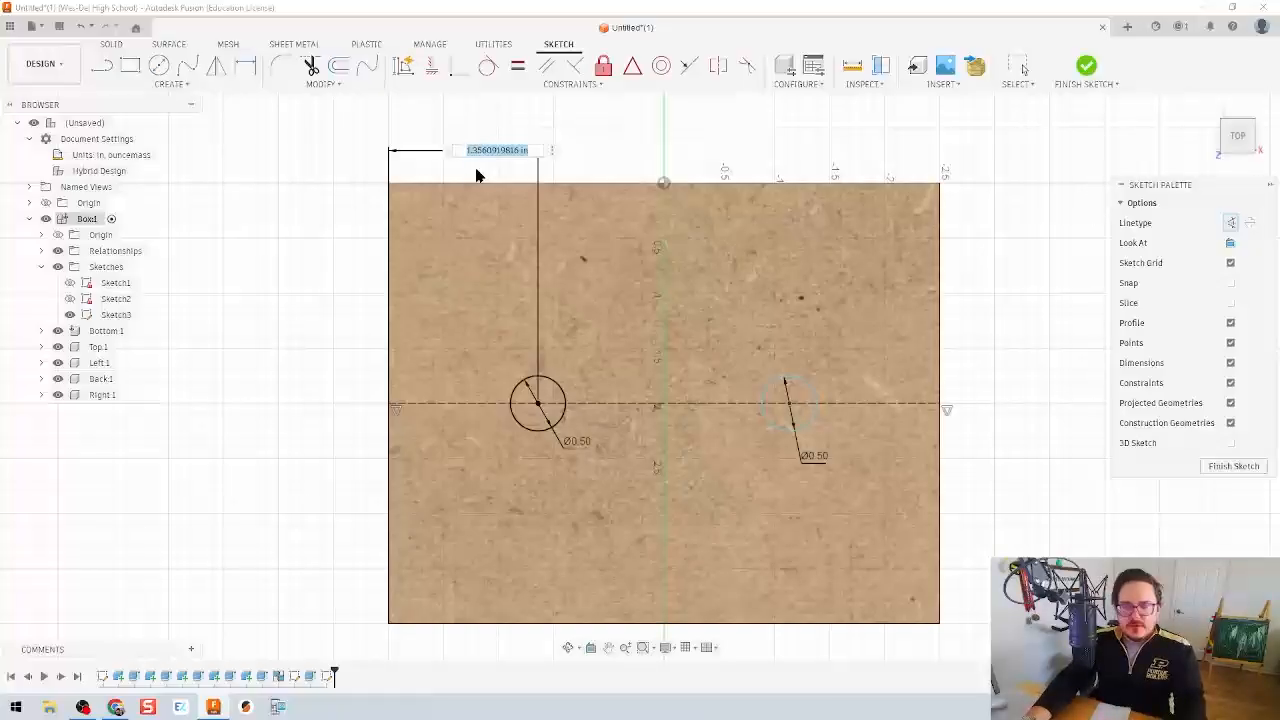
{"action": "key", "text": "Return"}
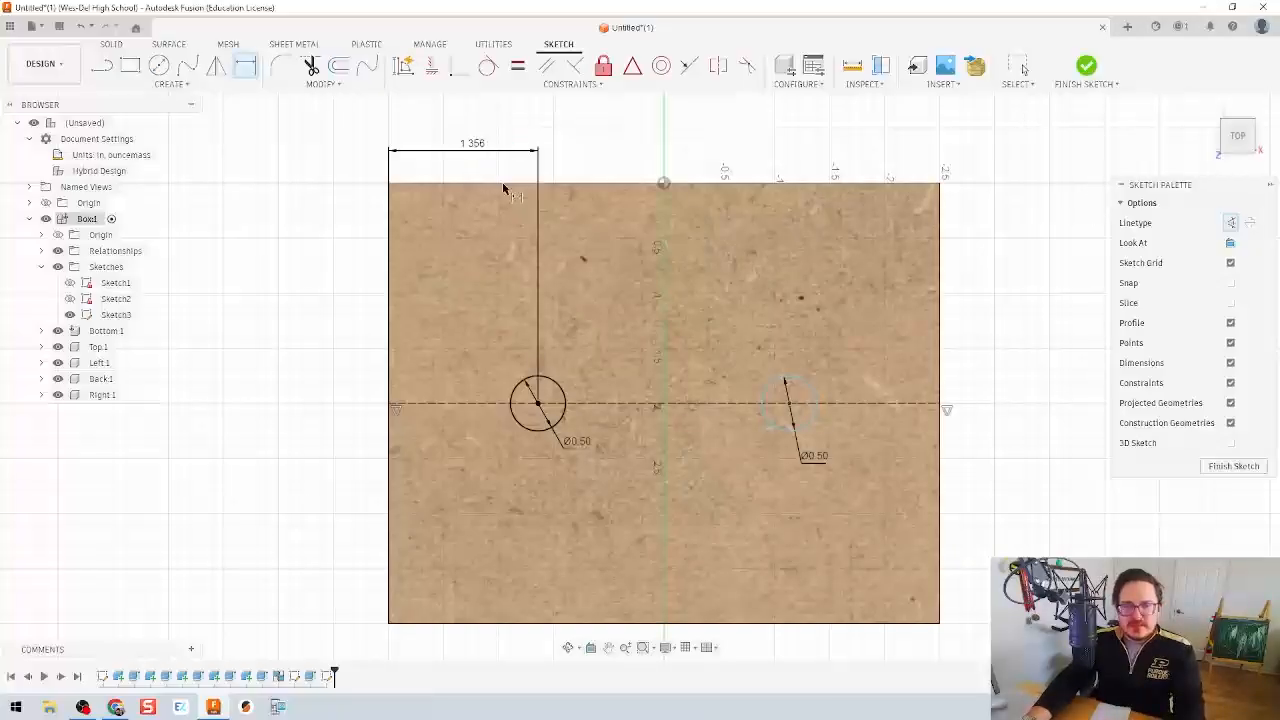
- Set the right circle's centre 1.25 in from the top panel's right edge
{"action": "left_click", "coordinate": [818, 412]}
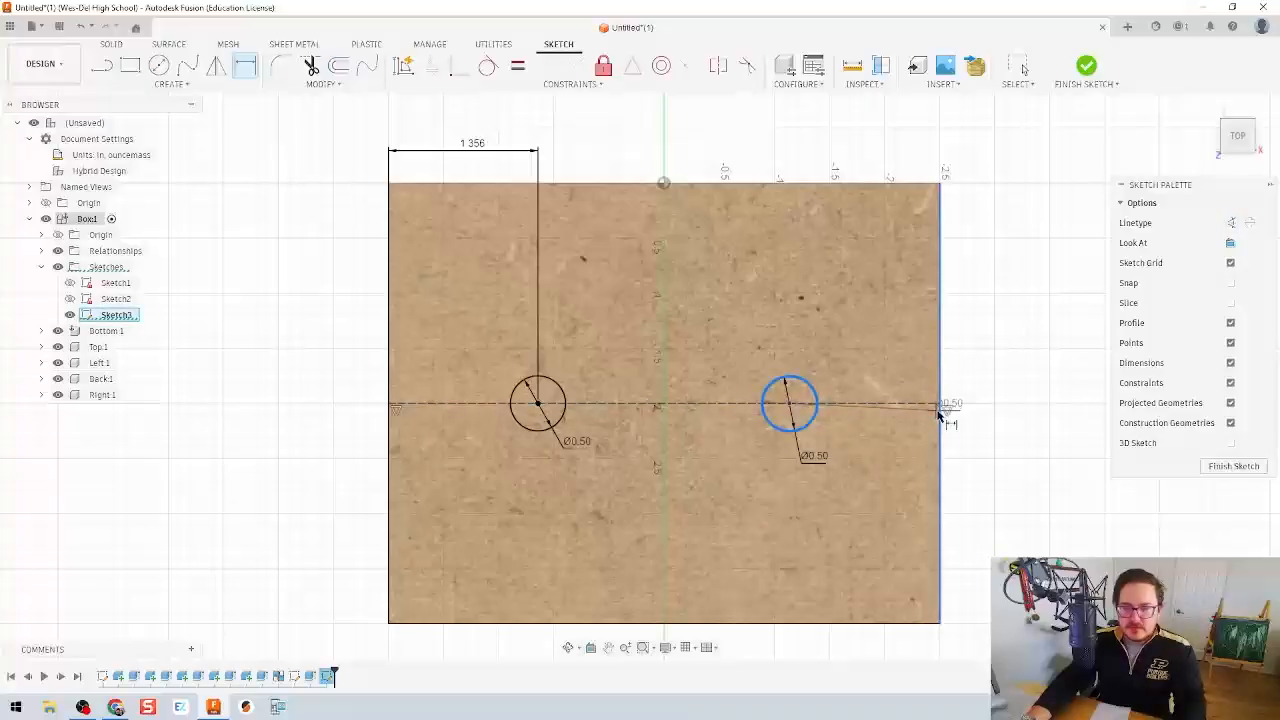
{"action": "left_click", "coordinate": [940, 412]}
{"action": "left_click", "coordinate": [854, 129]}
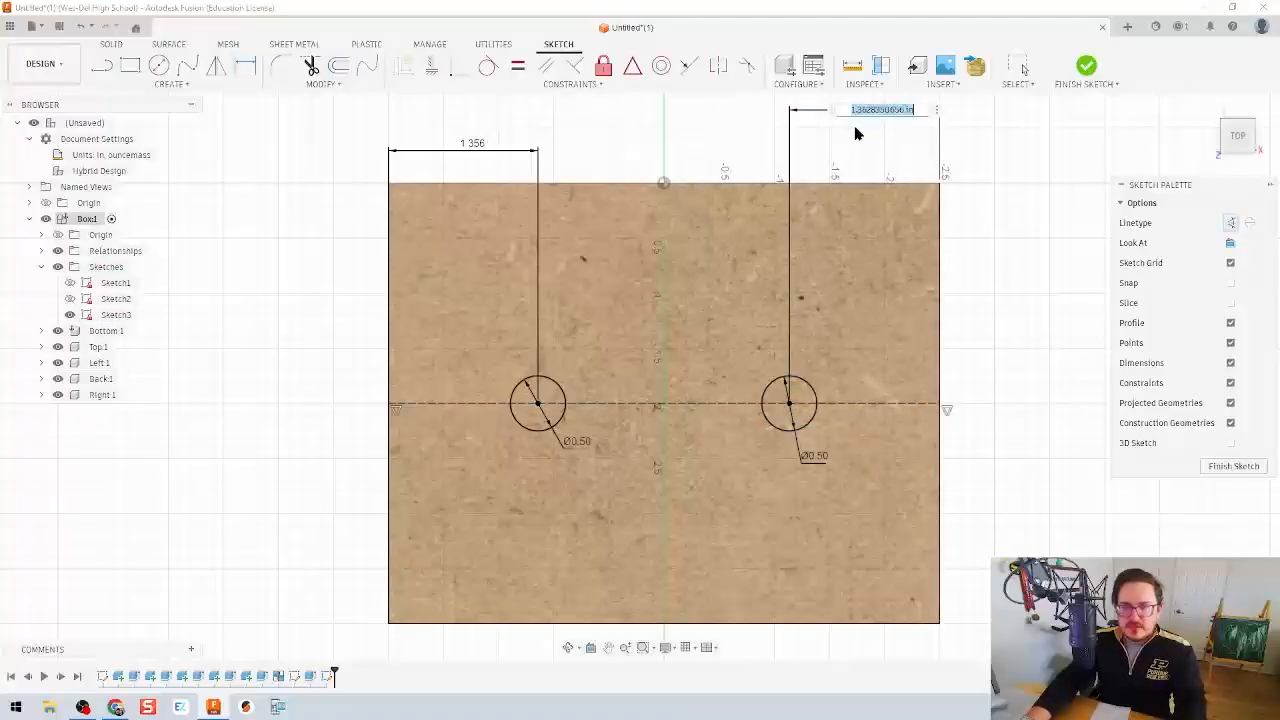
{"action": "type", "text": "1.25"}
{"action": "key", "text": "Return"}
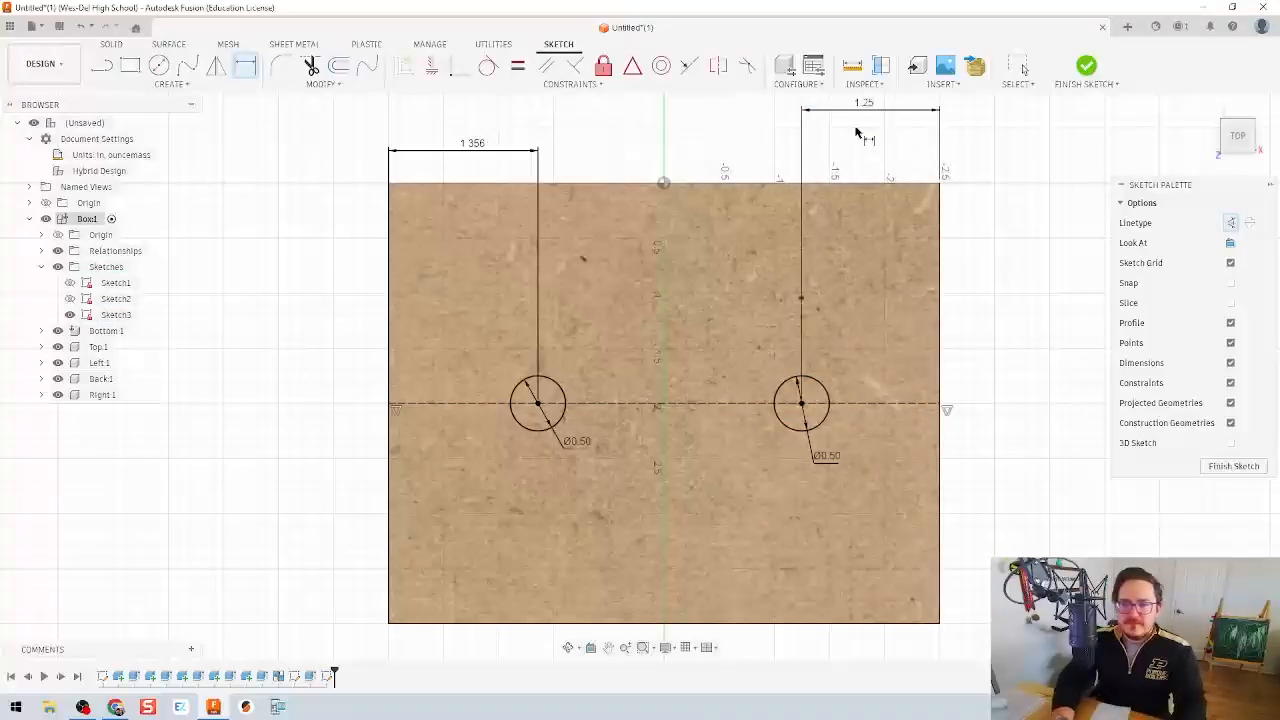
{"action": "key", "text": "Escape"}
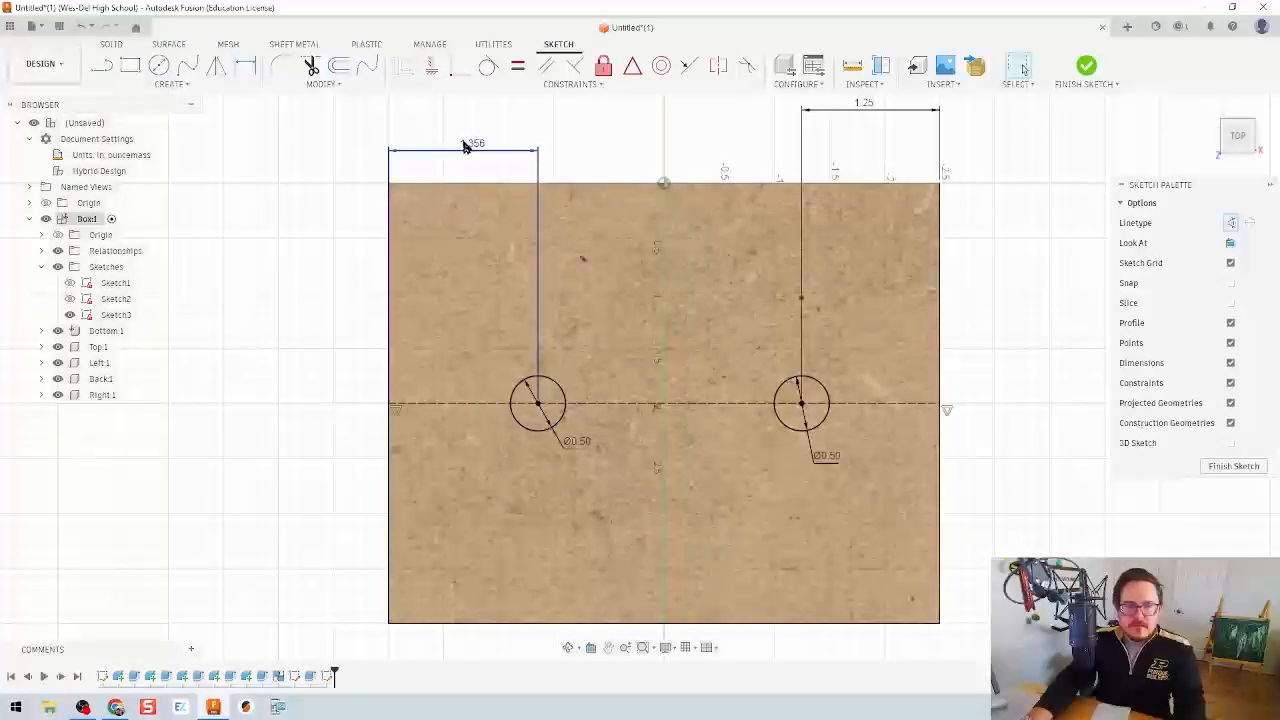
- Delete the left circle's edge distance dimension and set the spacing between the two circle centres to 2.5 in
{"action": "left_click", "coordinate": [463, 143]}
{"action": "key", "text": "Delete"}
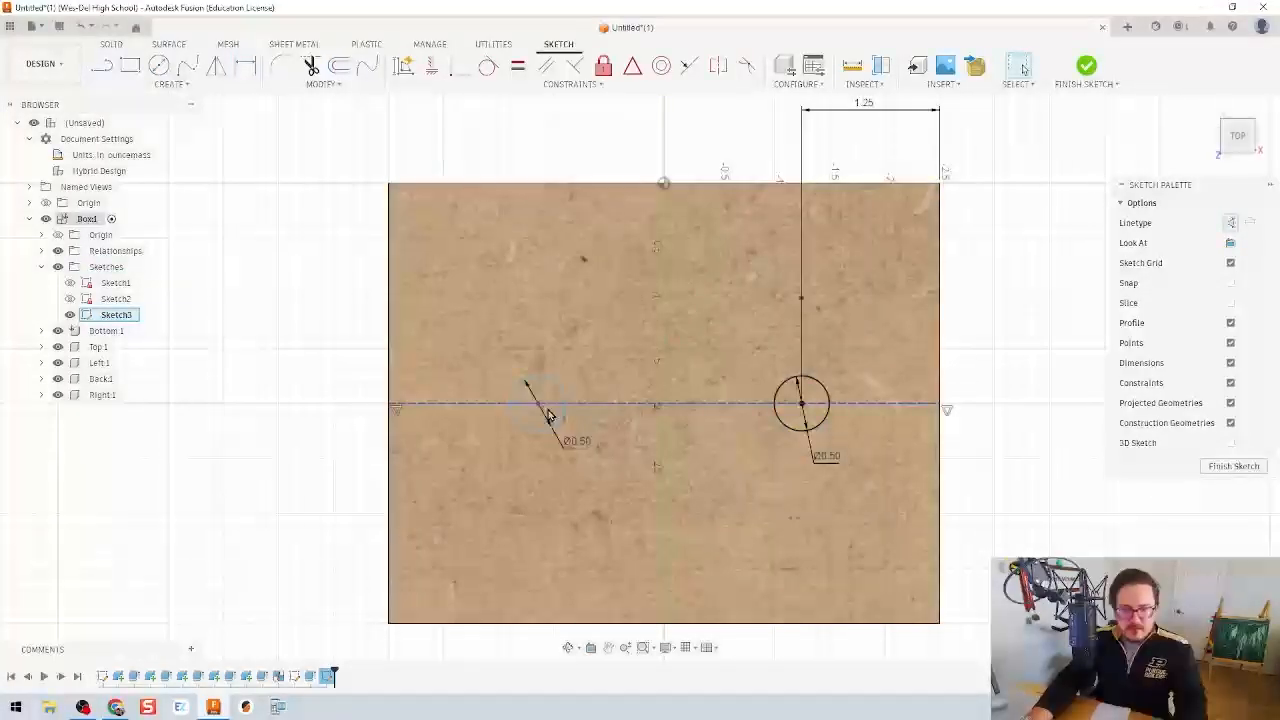
{"action": "key", "text": "d"}
{"action": "left_click", "coordinate": [538, 404]}
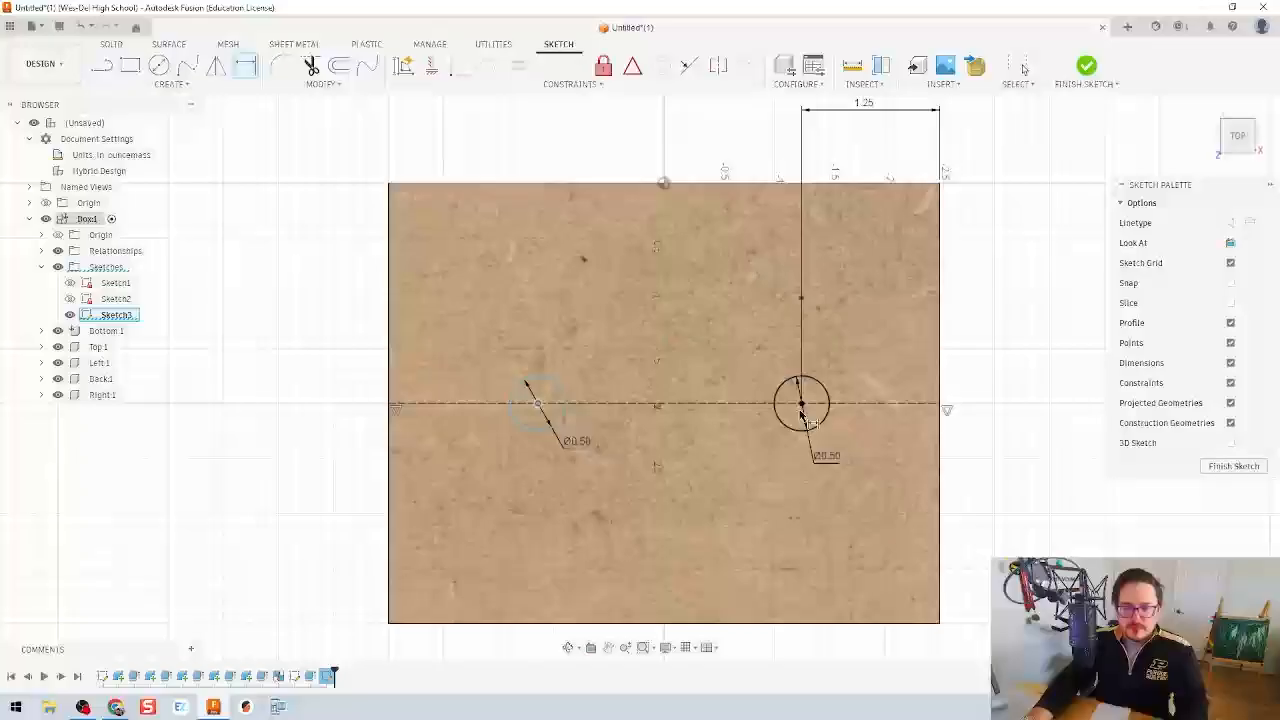
{"action": "left_click", "coordinate": [801, 404]}
{"action": "left_click", "coordinate": [656, 513]}
{"action": "type", "text": "2"}
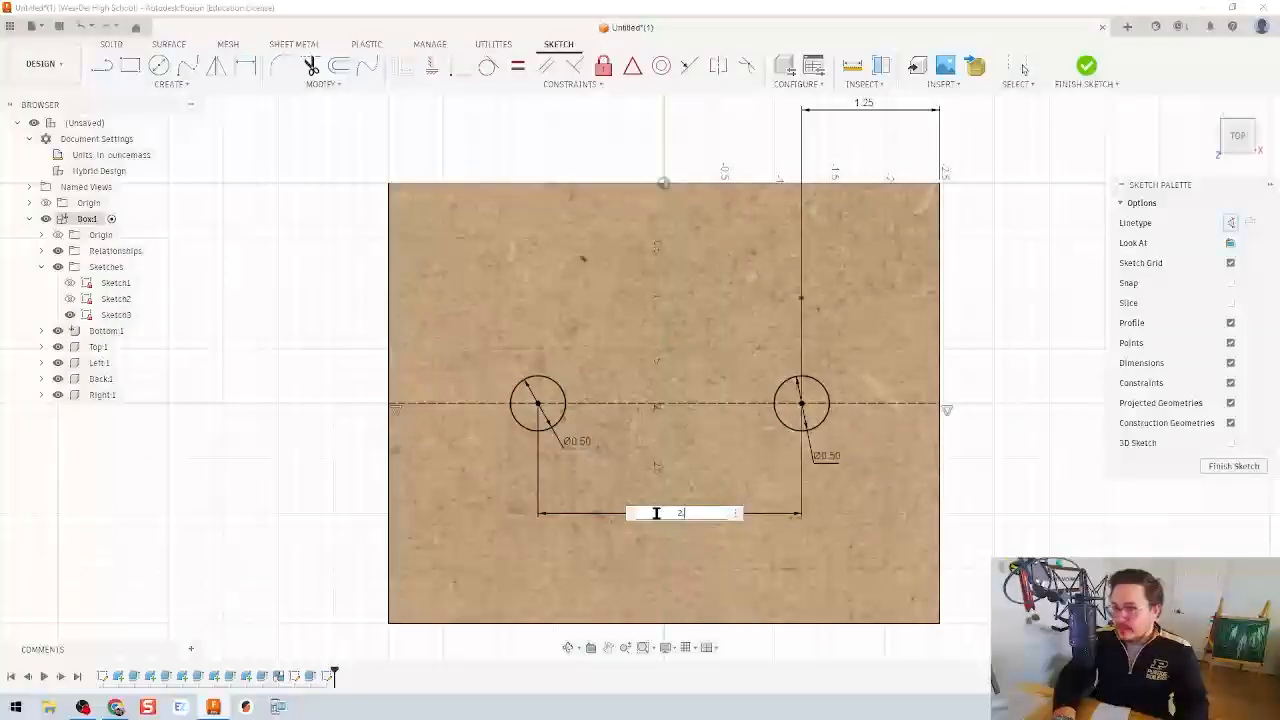
{"action": "type", "text": ".2"}
{"action": "key", "text": "BackSpace"}
{"action": "type", "text": "5"}
{"action": "key", "text": "Return"}
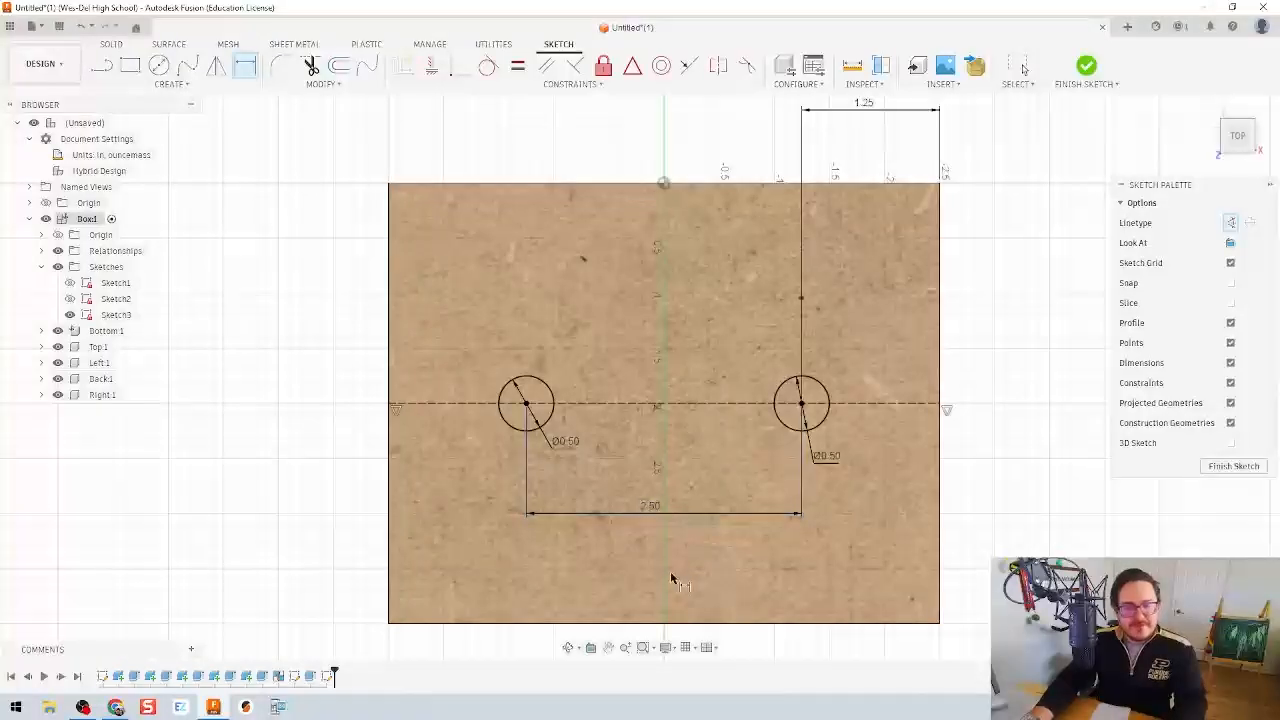
- Finish the sketch and extrude both circles as a one-sided cut to the underside of the top panel
{"action": "mouse_move", "coordinate": [1035, 325]}
{"action": "middle_mouse_down", "text": "shift"}
{"action": "mouse_move", "coordinate": [1011, 357]}
{"action": "mouse_move", "coordinate": [985, 335]}
{"action": "mouse_move", "coordinate": [1023, 171]}
{"action": "middle_mouse_up", "text": "shift"}
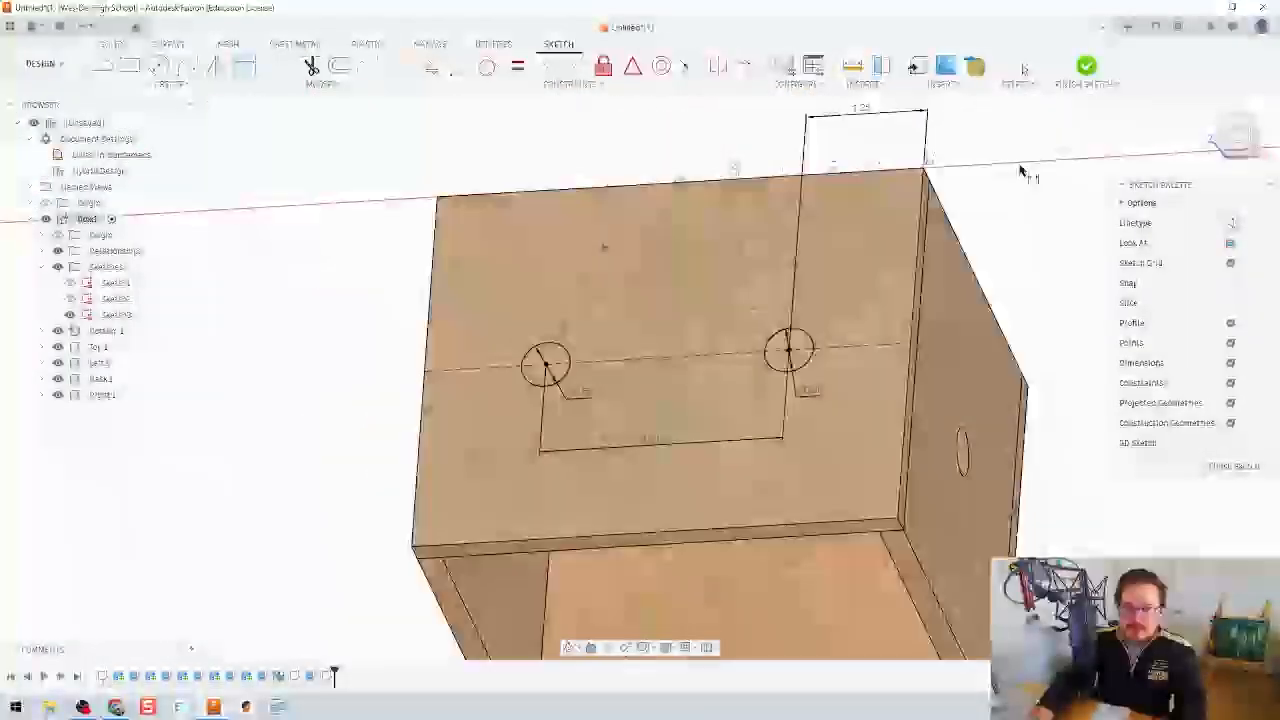
{"action": "left_click", "coordinate": [1086, 66]}
{"action": "key", "text": "e"}
{"action": "left_click", "coordinate": [788, 350]}
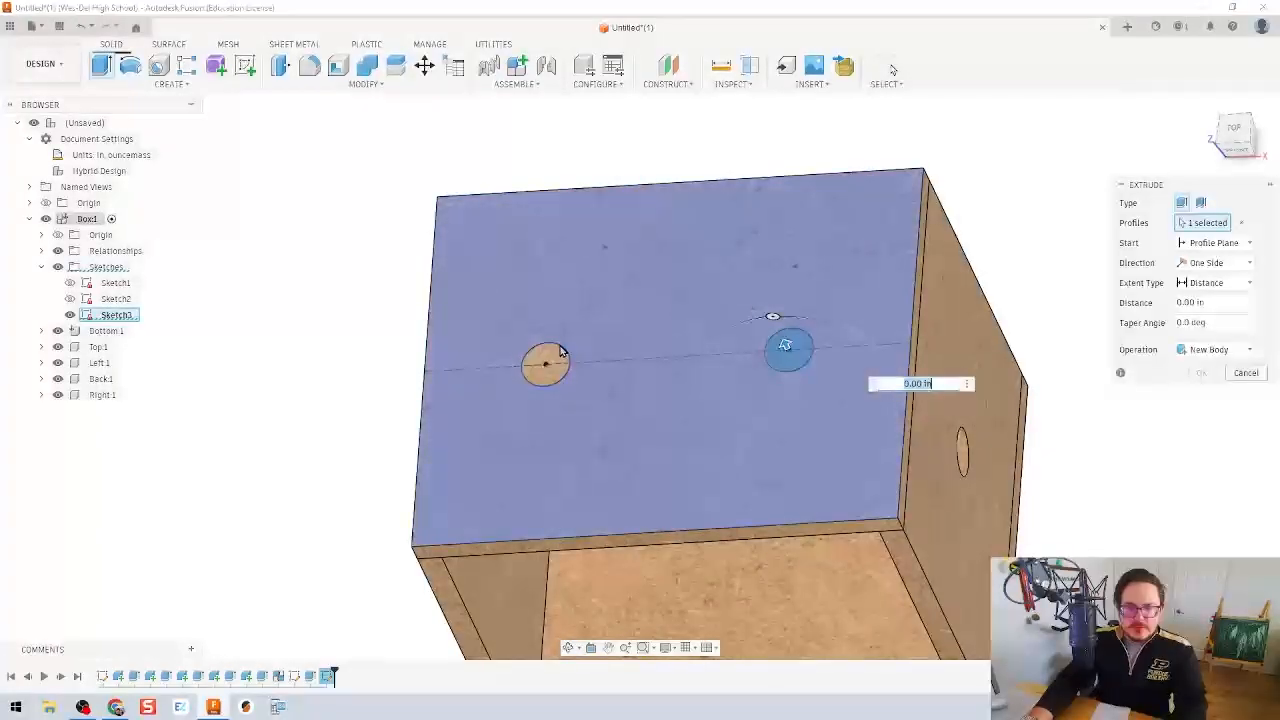
{"action": "left_click", "coordinate": [551, 360]}
{"action": "middle_click_drag", "start_coordinate": [751, 430], "coordinate": [740, 357], "text": "shift"}
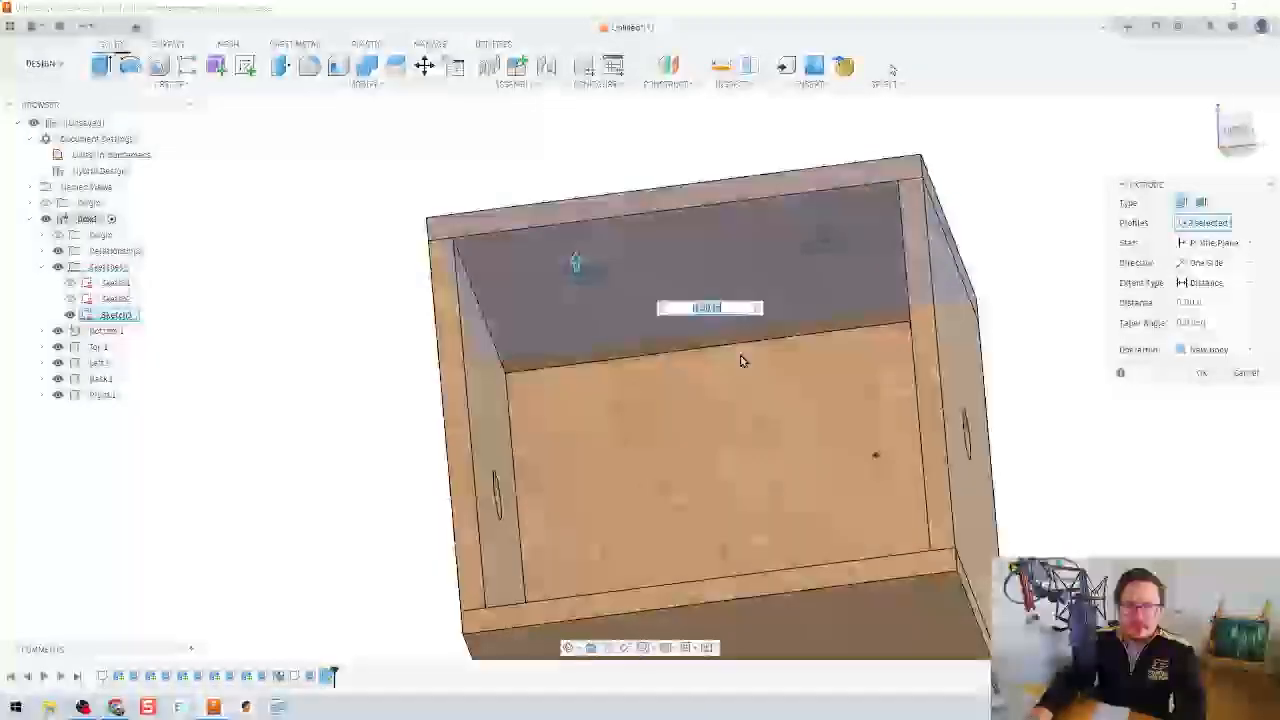
{"action": "left_click", "coordinate": [1214, 265]}
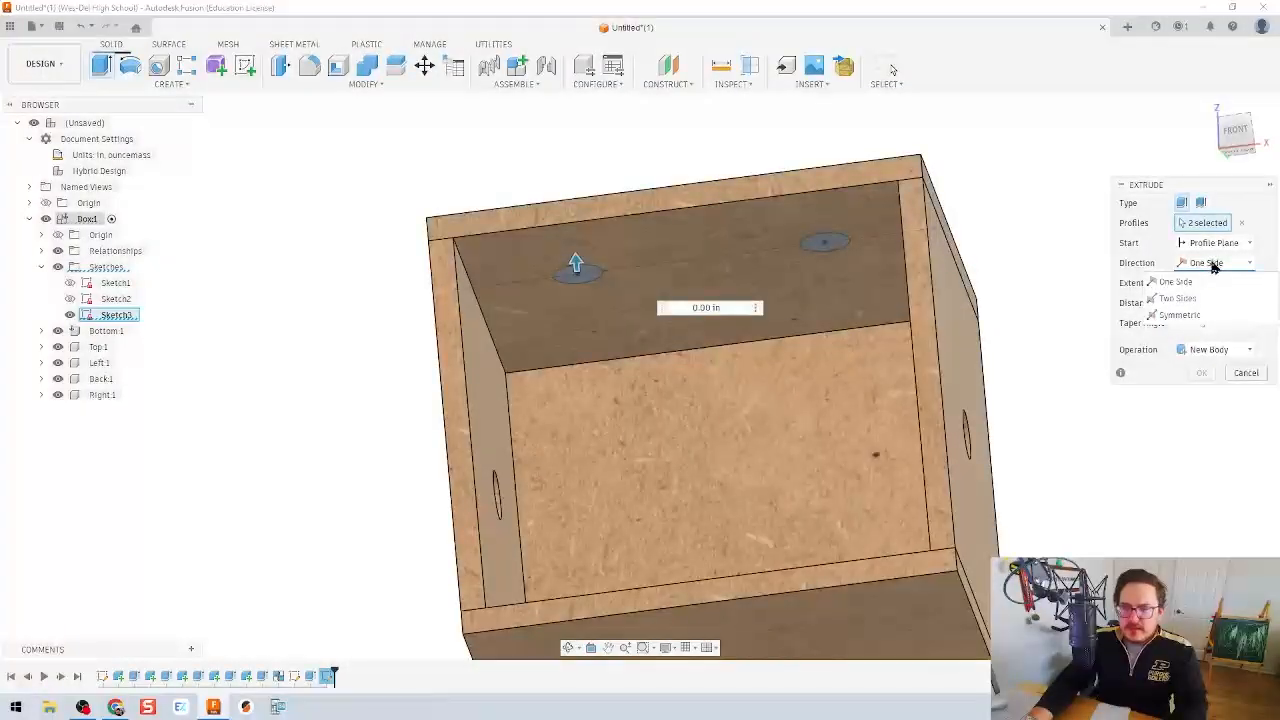
{"action": "left_click", "coordinate": [1218, 276]}
{"action": "left_click", "coordinate": [1214, 349]}
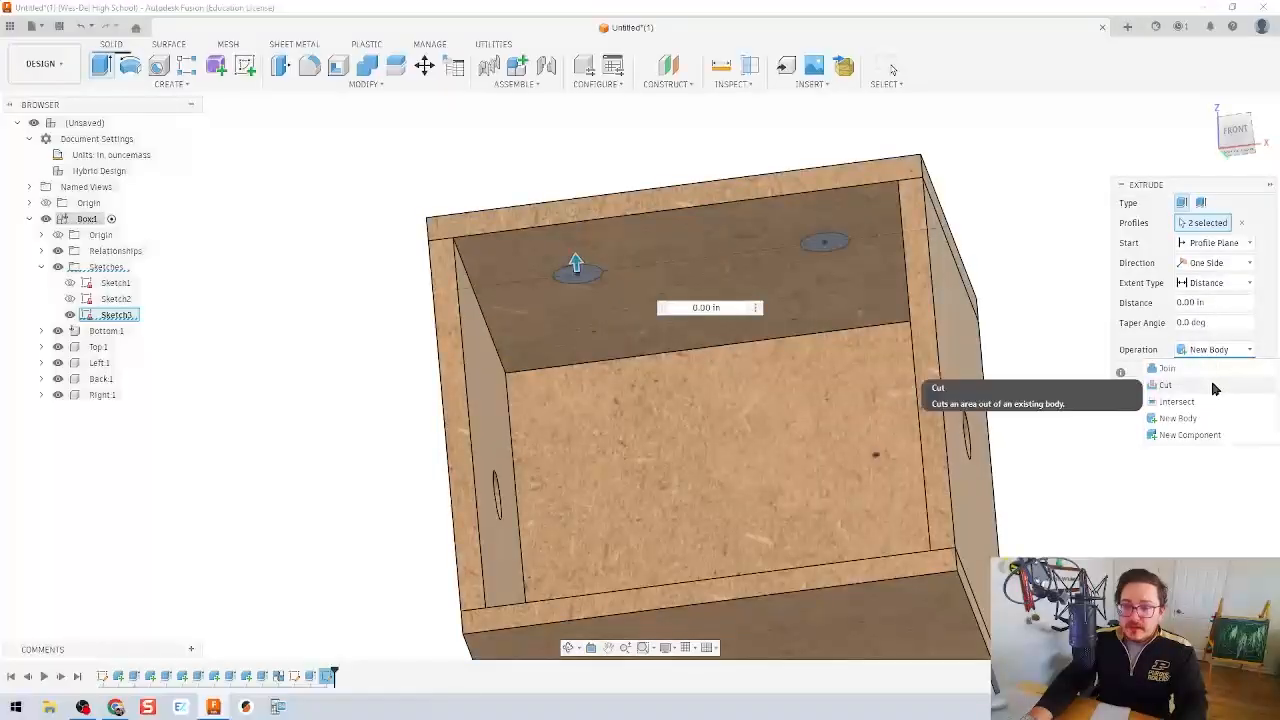
{"action": "left_click", "coordinate": [1214, 382]}
{"action": "left_click", "coordinate": [1210, 286]}
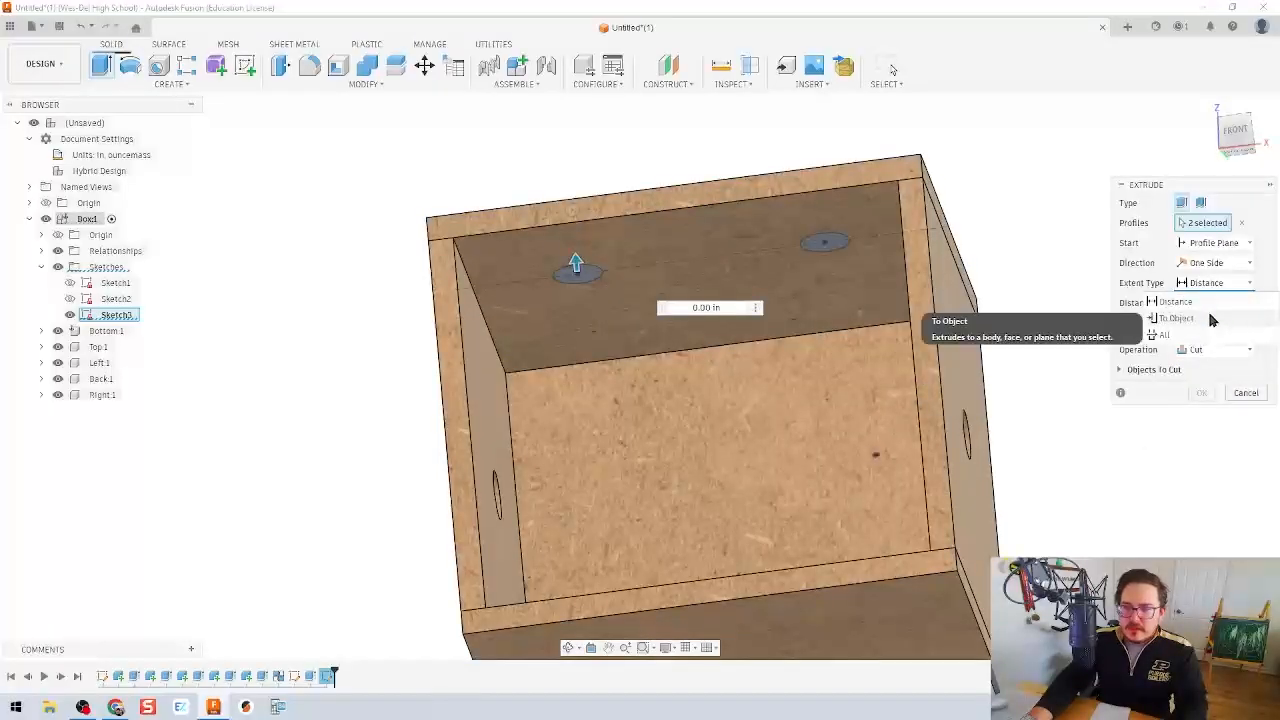
{"action": "left_click", "coordinate": [1208, 318]}
{"action": "left_click", "coordinate": [691, 261]}
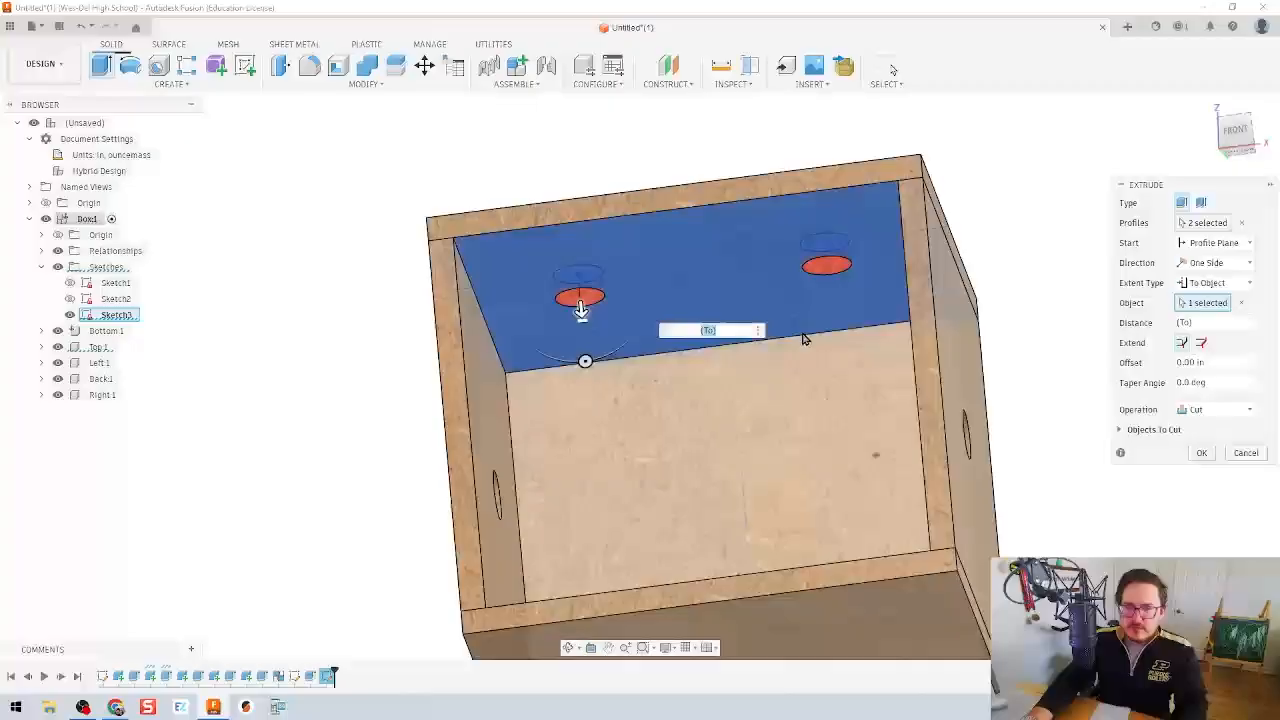
{"action": "middle_click_drag", "start_coordinate": [754, 153], "coordinate": [760, 206], "text": "shift"}
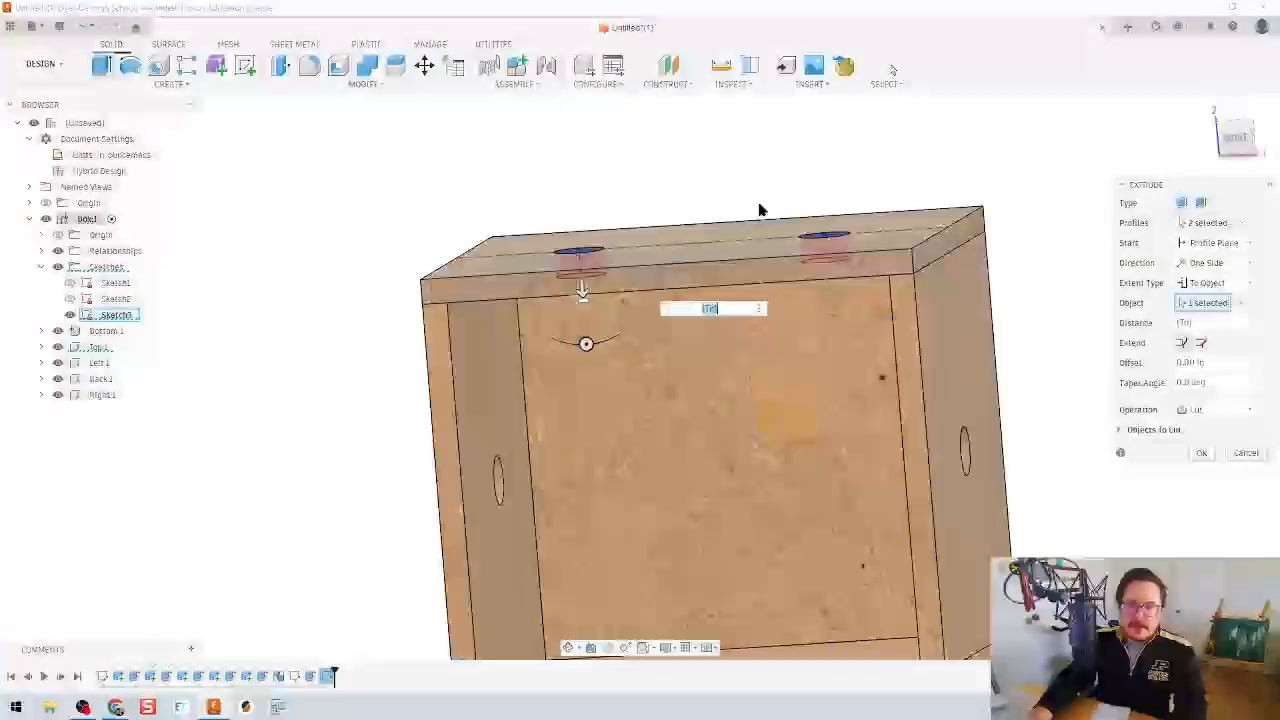
{"action": "left_click", "coordinate": [1201, 453]}
- Examine the box and its holes from several angles and review the panel components nested under the Box component
{"action": "middle_click_drag", "start_coordinate": [700, 334], "coordinate": [690, 384], "text": "shift"}
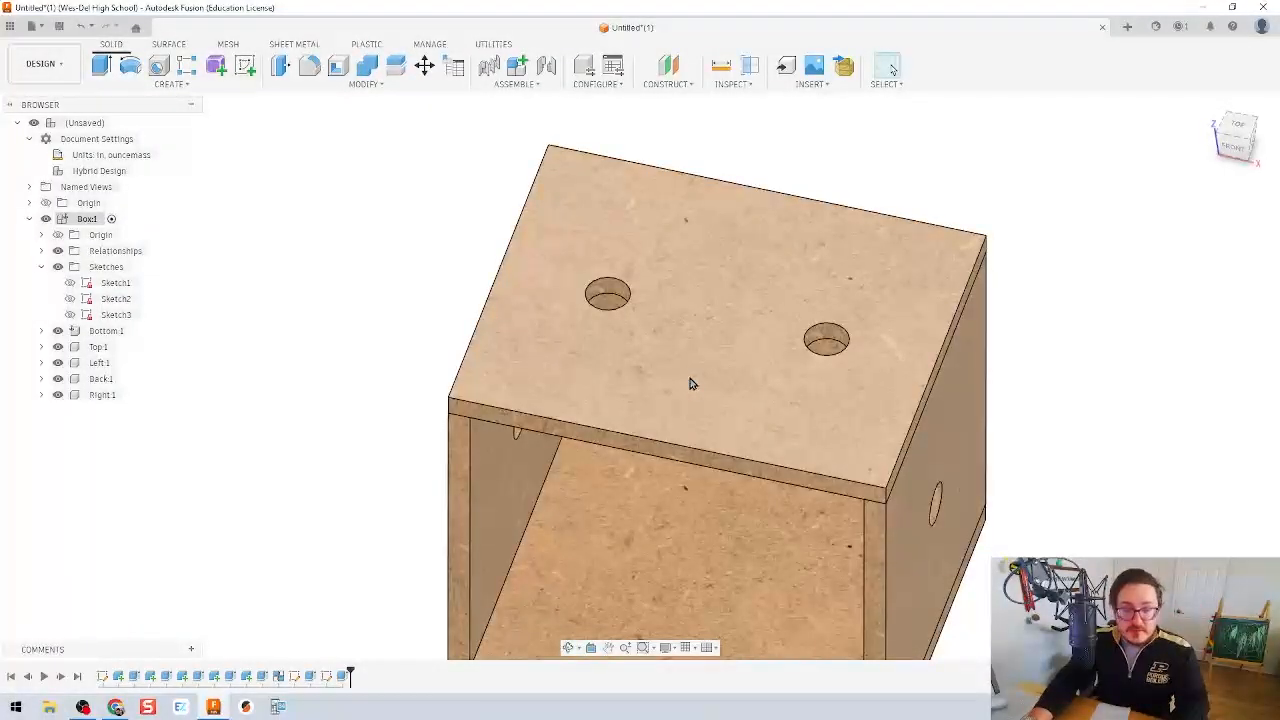
{"action": "middle_click_drag", "start_coordinate": [690, 384], "coordinate": [695, 342], "text": "shift"}
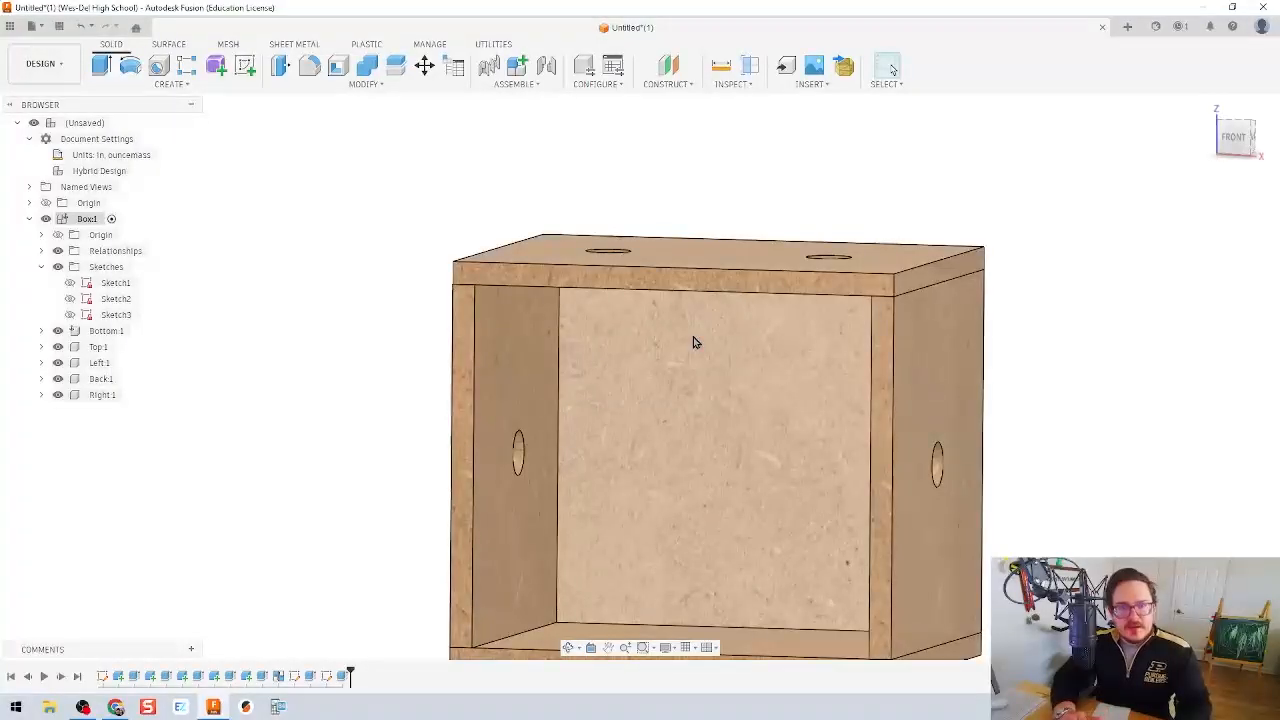
{"action": "scroll", "coordinate": [678, 343], "scroll_direction": "down", "scroll_amount": 2}
{"action": "middle_click_drag", "start_coordinate": [678, 343], "coordinate": [729, 343], "text": "shift"}
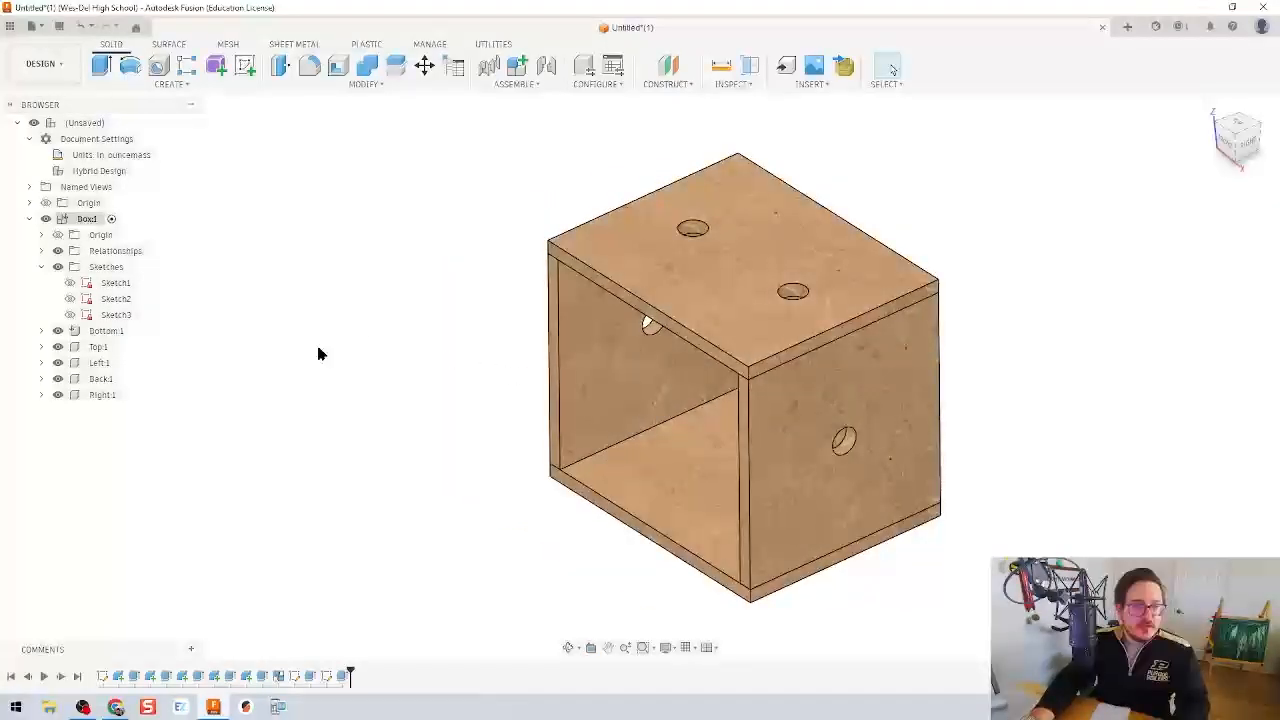
{"action": "left_click", "coordinate": [29, 219]}
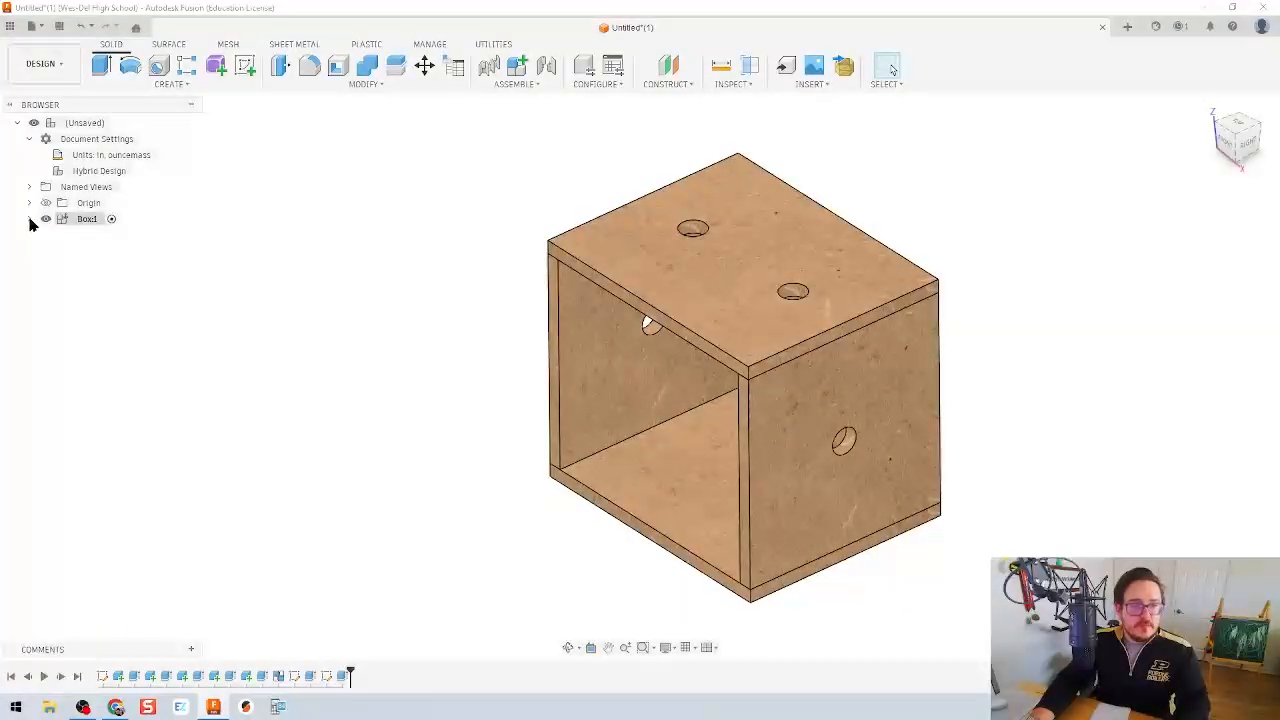
{"action": "left_click", "coordinate": [29, 219]}
{"action": "left_click", "coordinate": [89, 224]}
{"action": "left_click", "coordinate": [307, 226]}
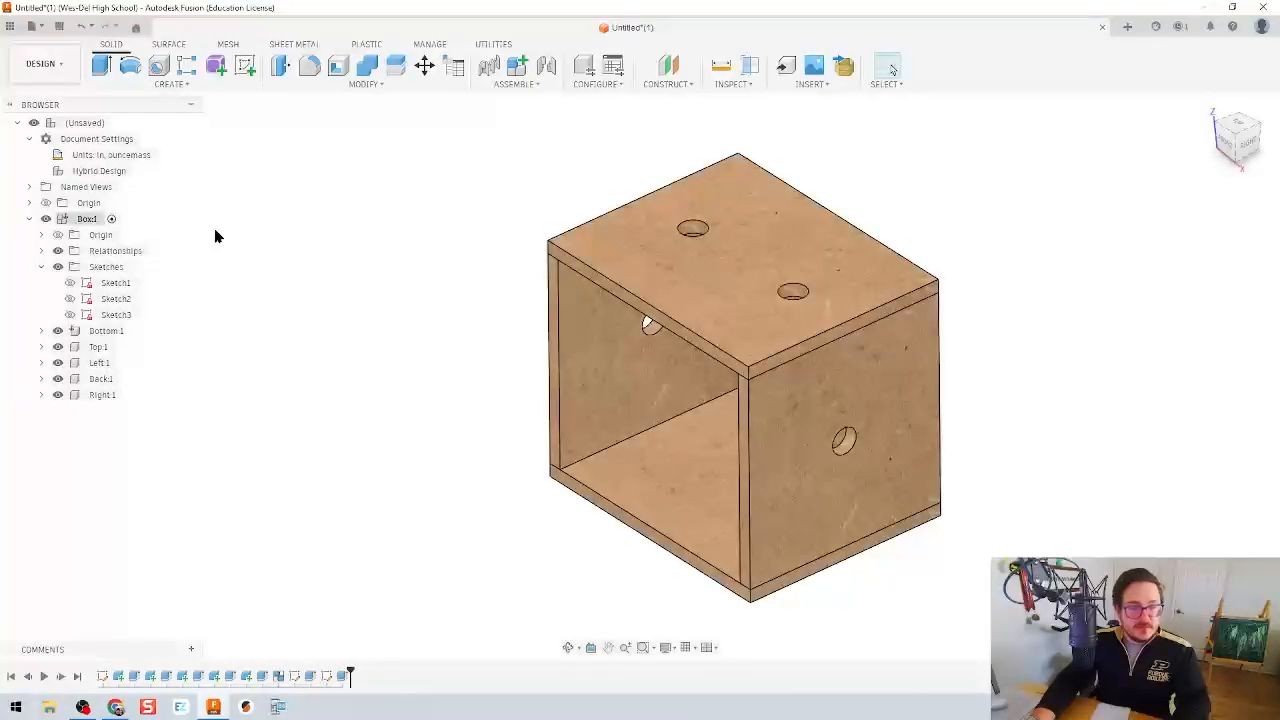
{"action": "left_click", "coordinate": [98, 346]}
{"action": "left_click", "coordinate": [97, 364]}
{"action": "left_click", "coordinate": [98, 379], "text": "ctrl"}
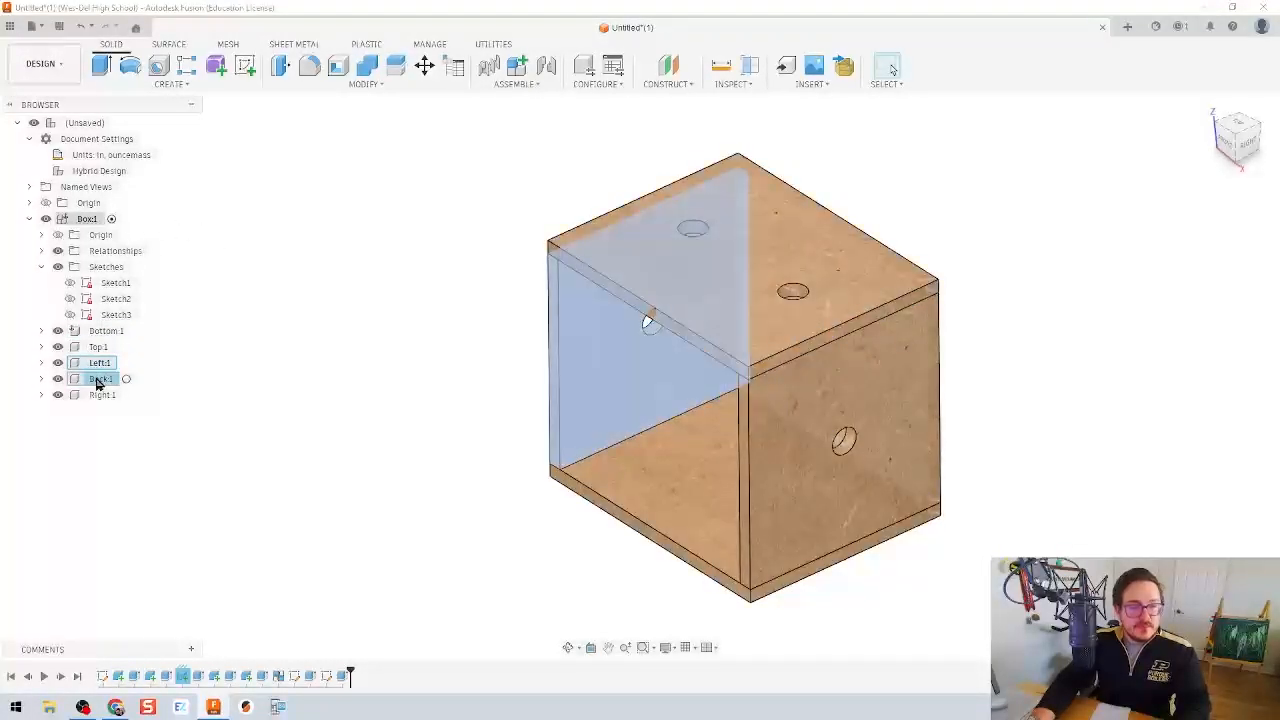
{"action": "left_click", "coordinate": [331, 337]}
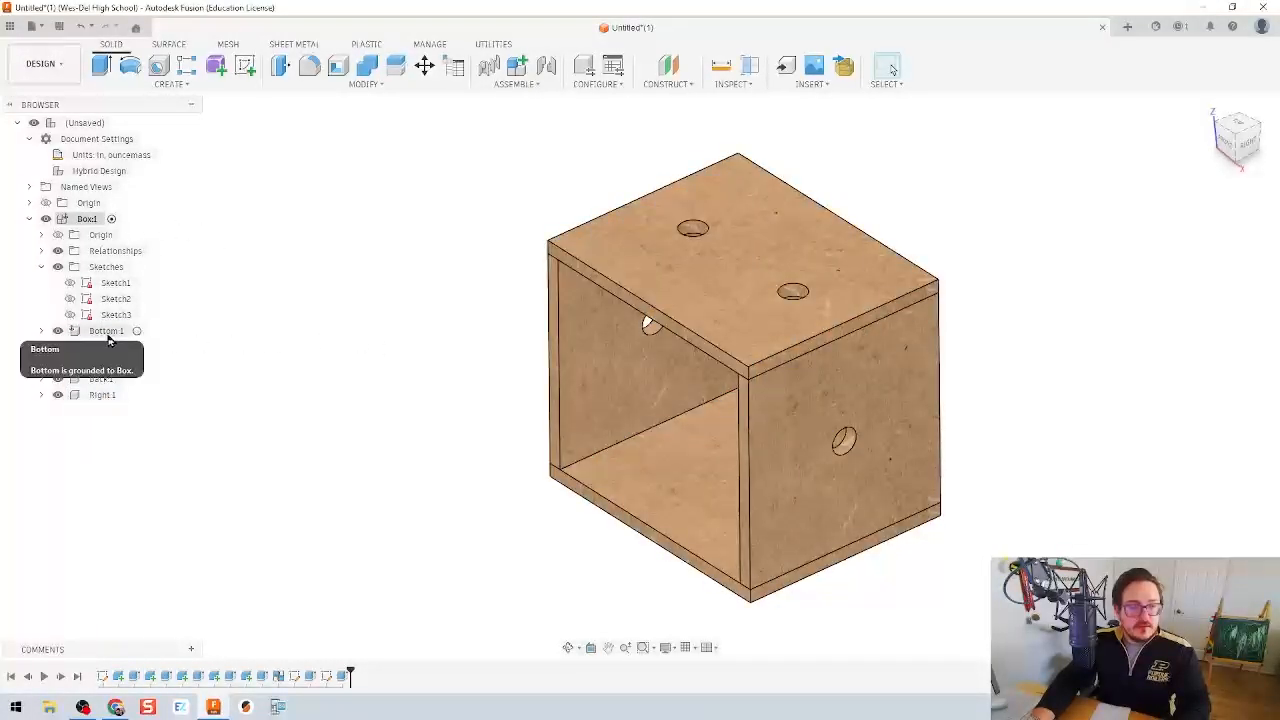
{"action": "left_click", "coordinate": [105, 336]}
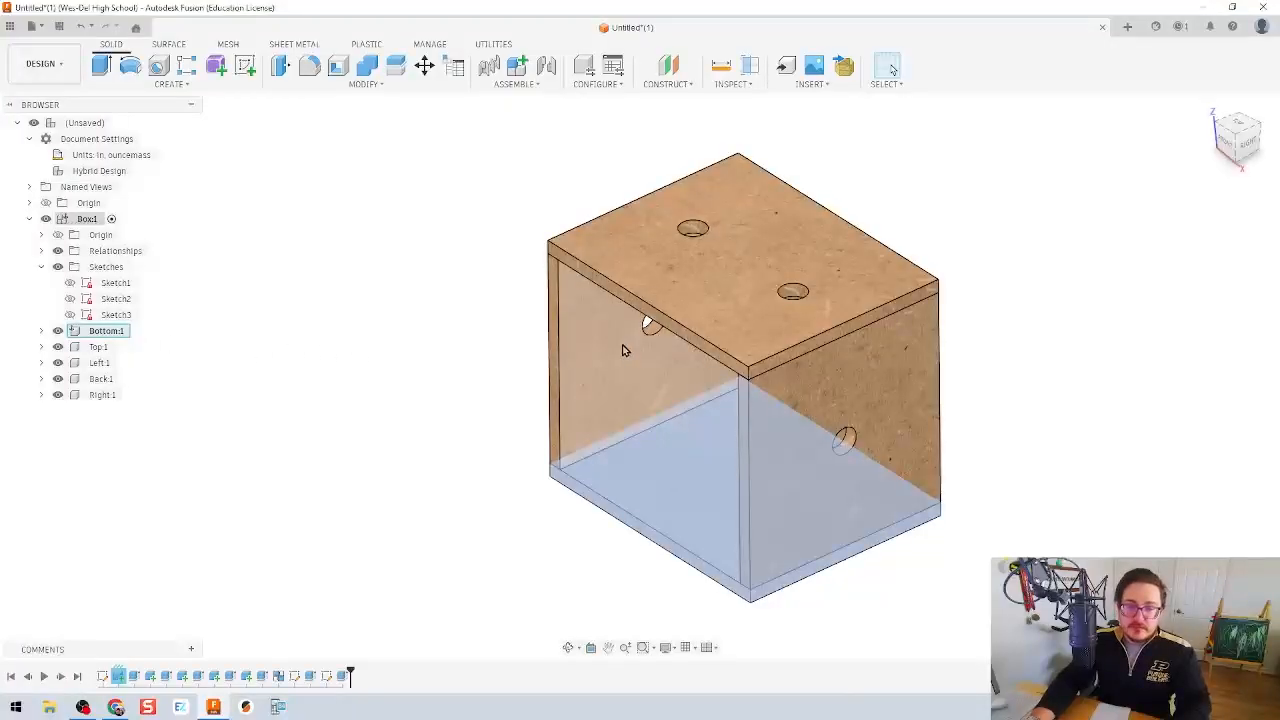
{"action": "left_click", "coordinate": [445, 295]}
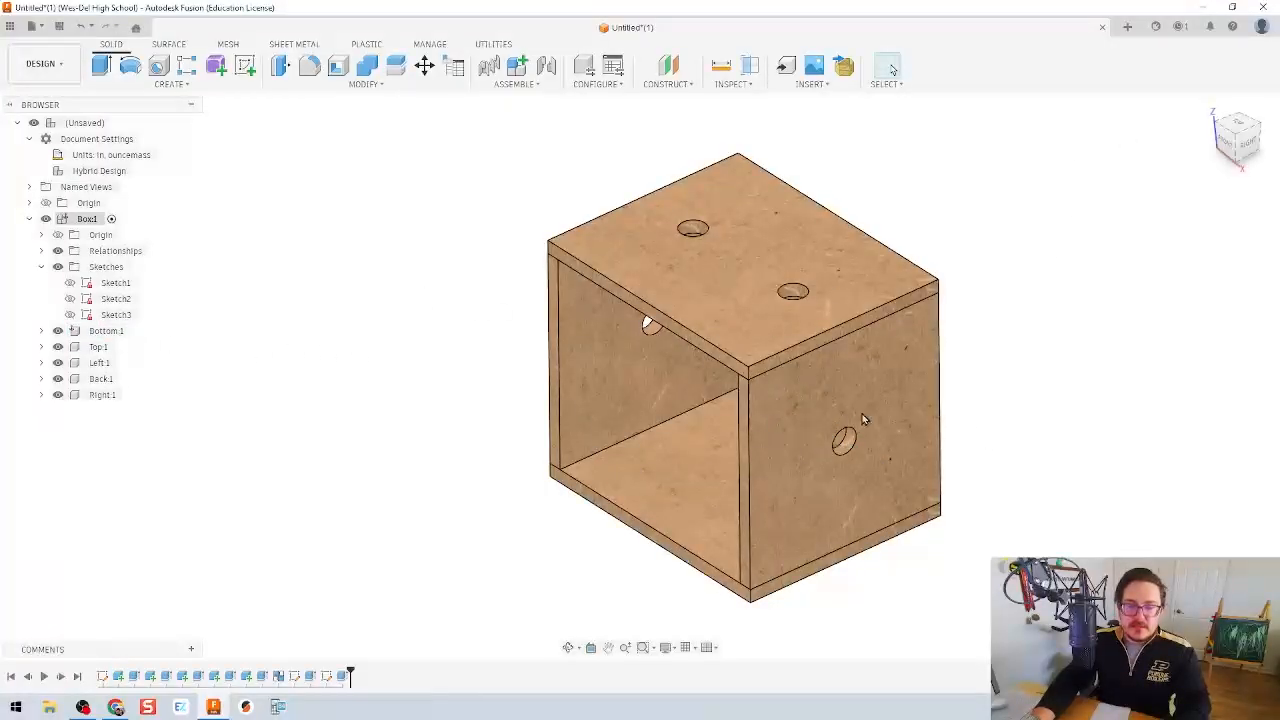
{"action": "middle_click_drag", "start_coordinate": [661, 398], "coordinate": [715, 370], "text": "shift"}
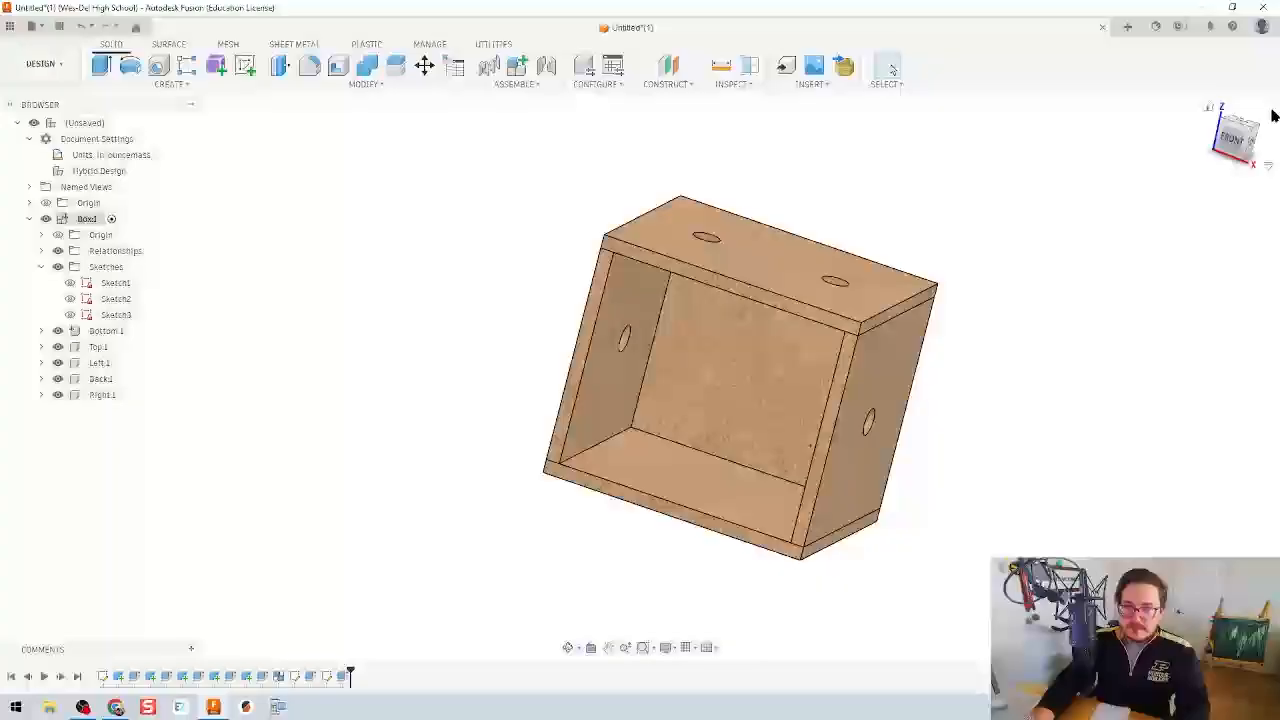
{"action": "left_click", "coordinate": [1209, 107]}
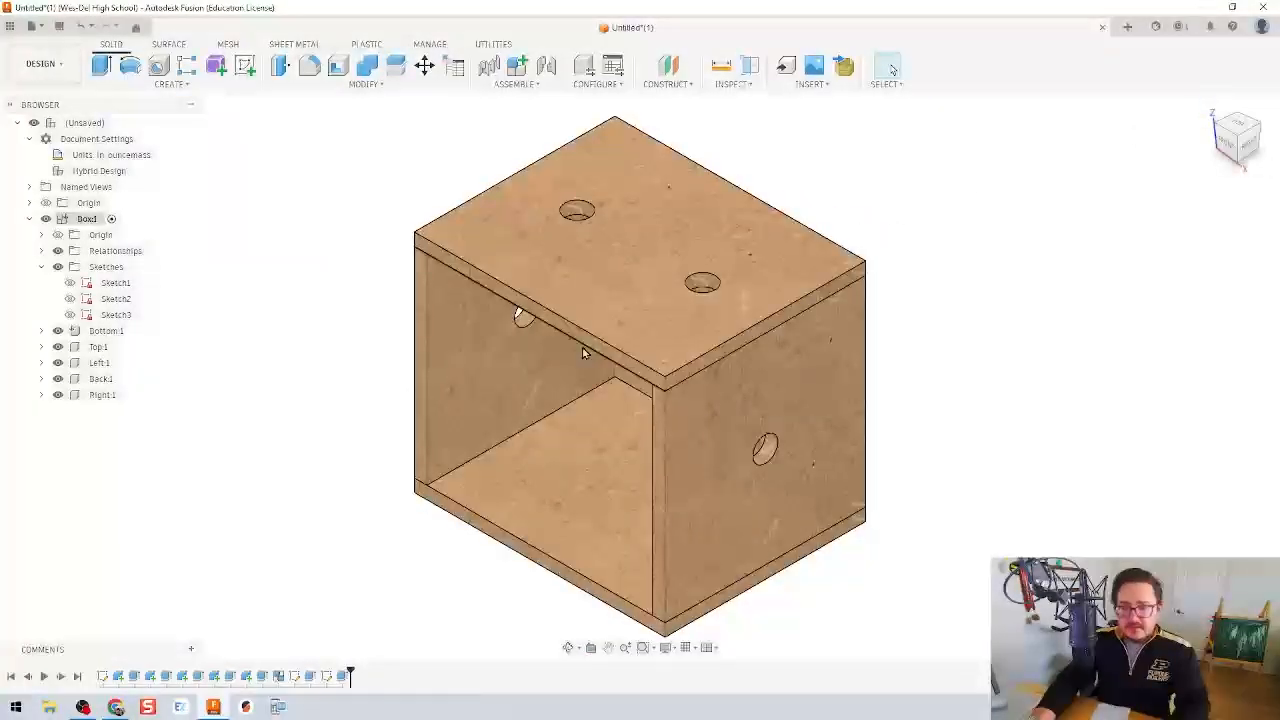